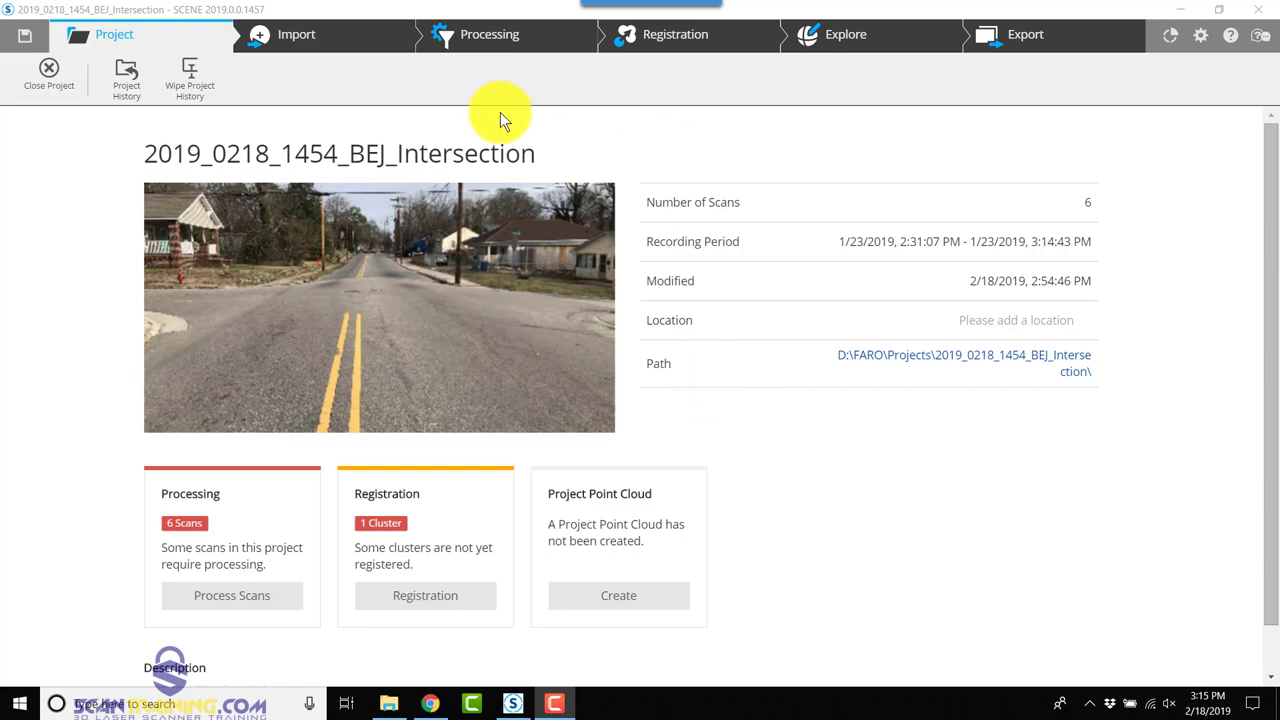
Select the whole Intersection project's six scans and advance to the processing settings.
left_click(236, 592)
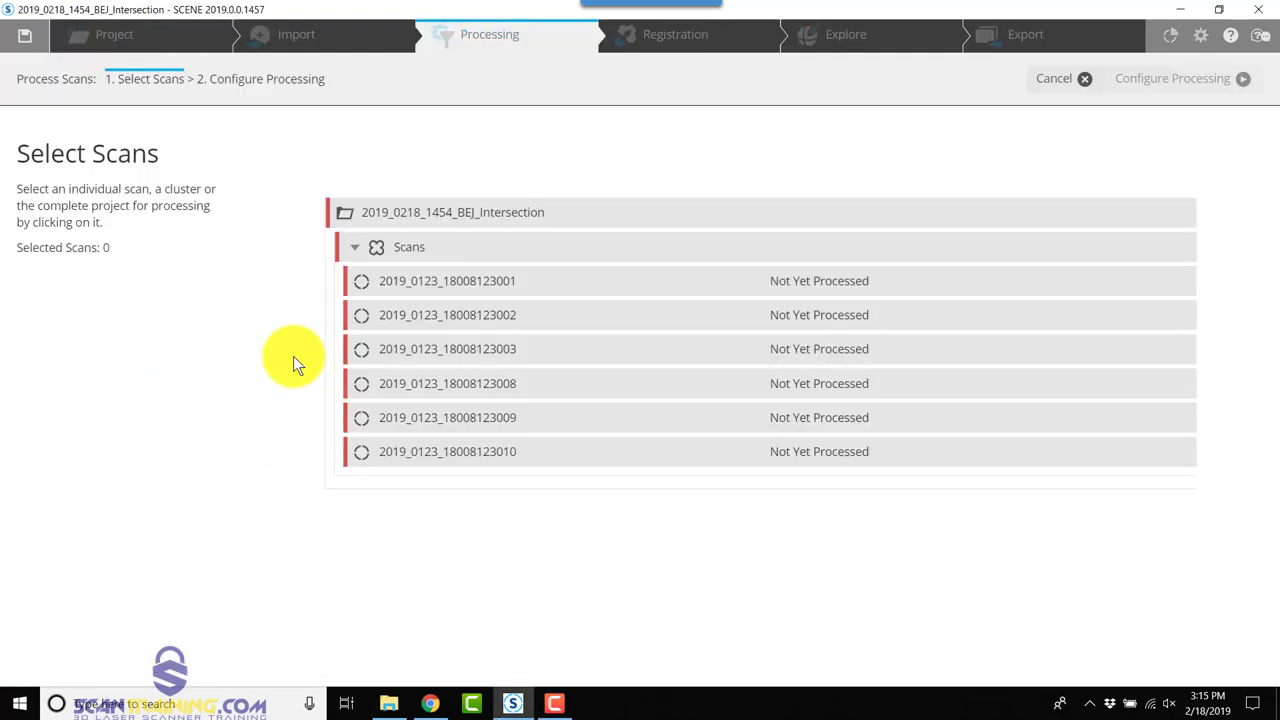
left_click(499, 208)
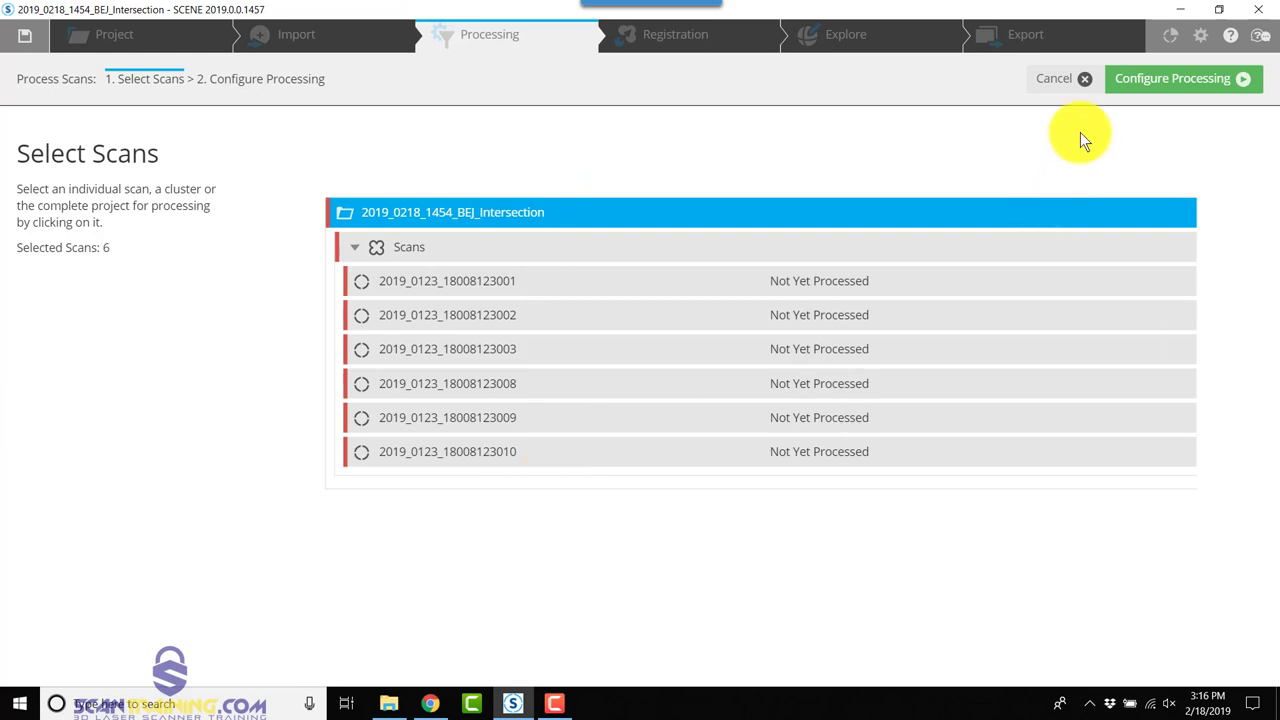
left_click(1152, 79)
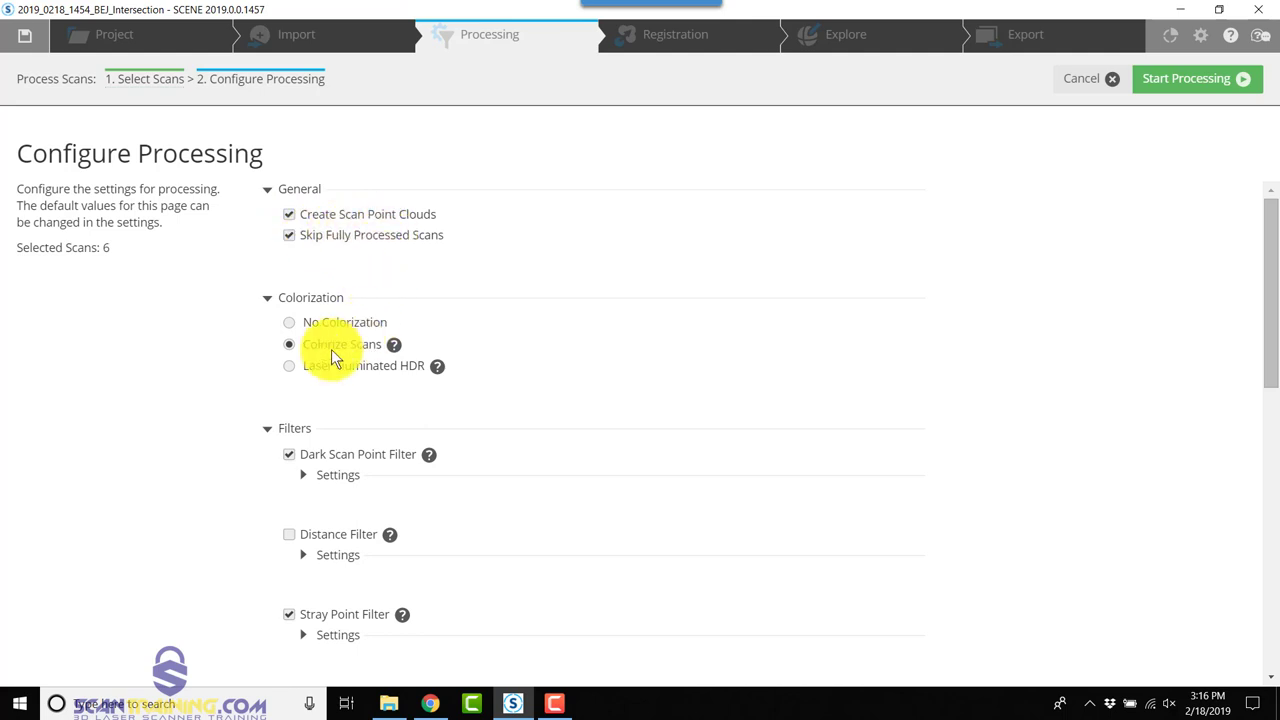
scroll(342, 345, "down", 1)
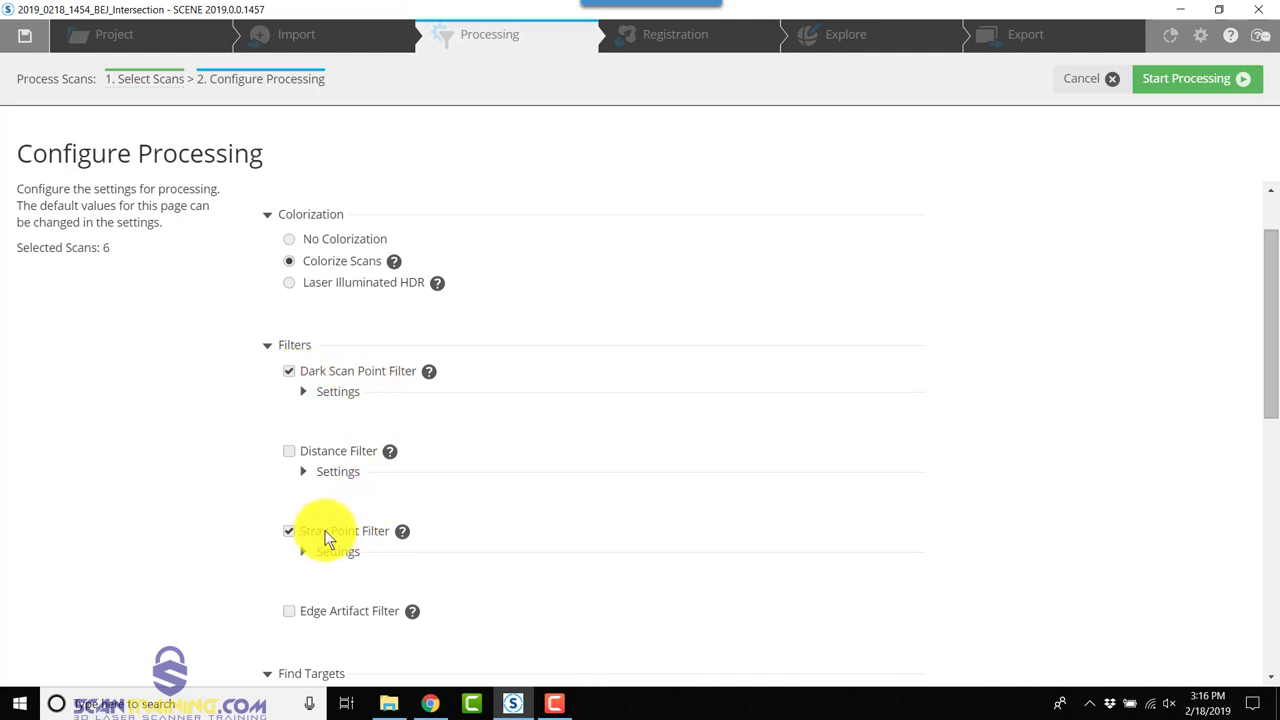
scroll(328, 537, "down", 2)
scroll(363, 468, "down", 2)
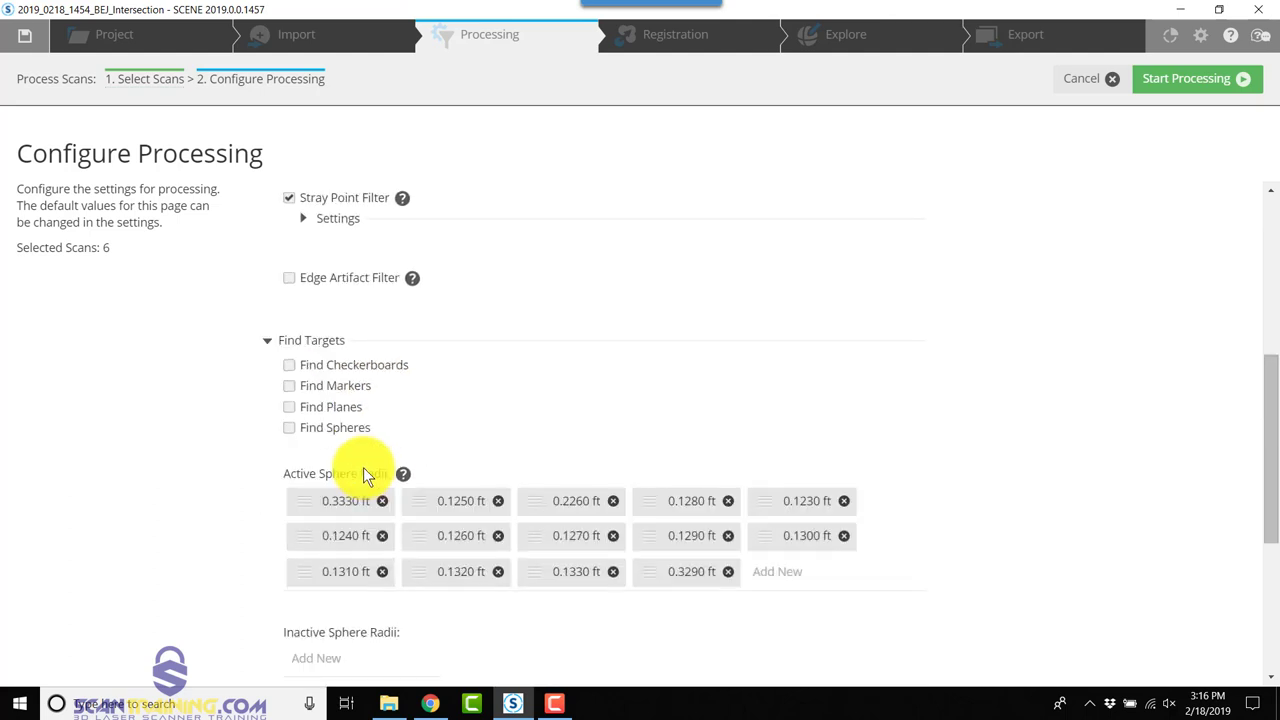
scroll(360, 435, "down", 2)
scroll(355, 330, "down", 1)
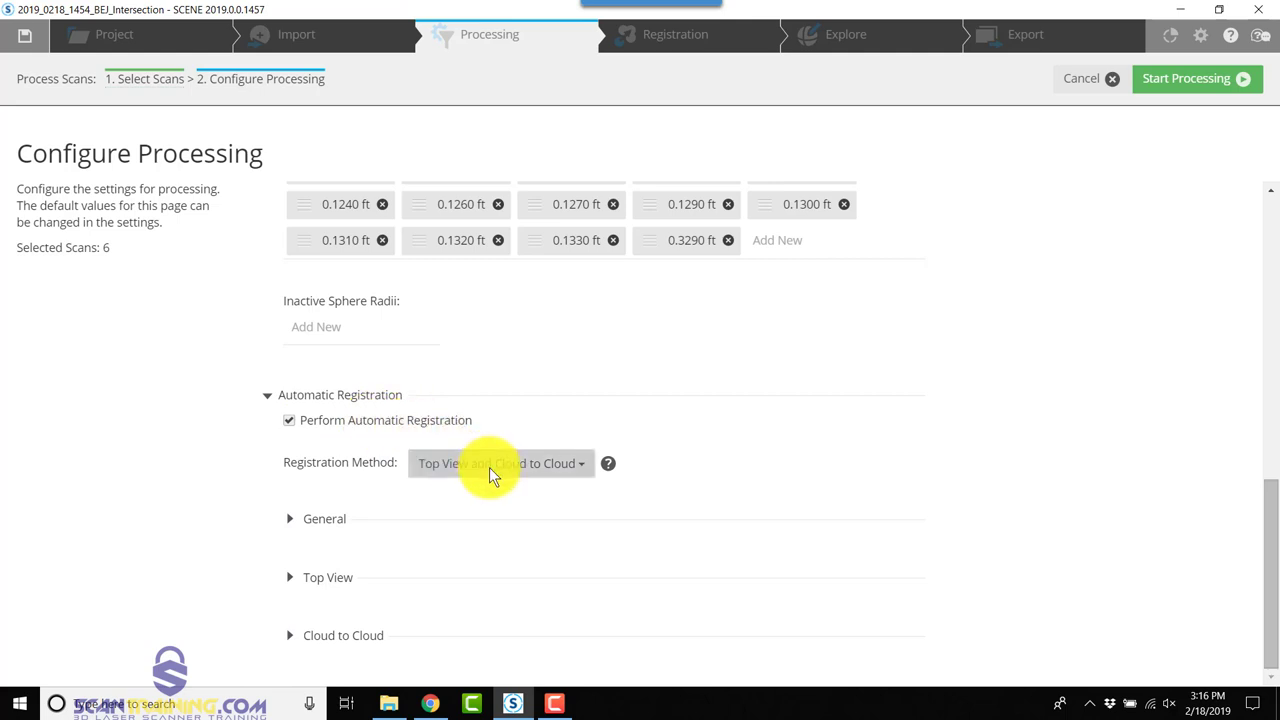
Start processing the six scans with colorization, filters and automatic registration.
left_click(1181, 80)
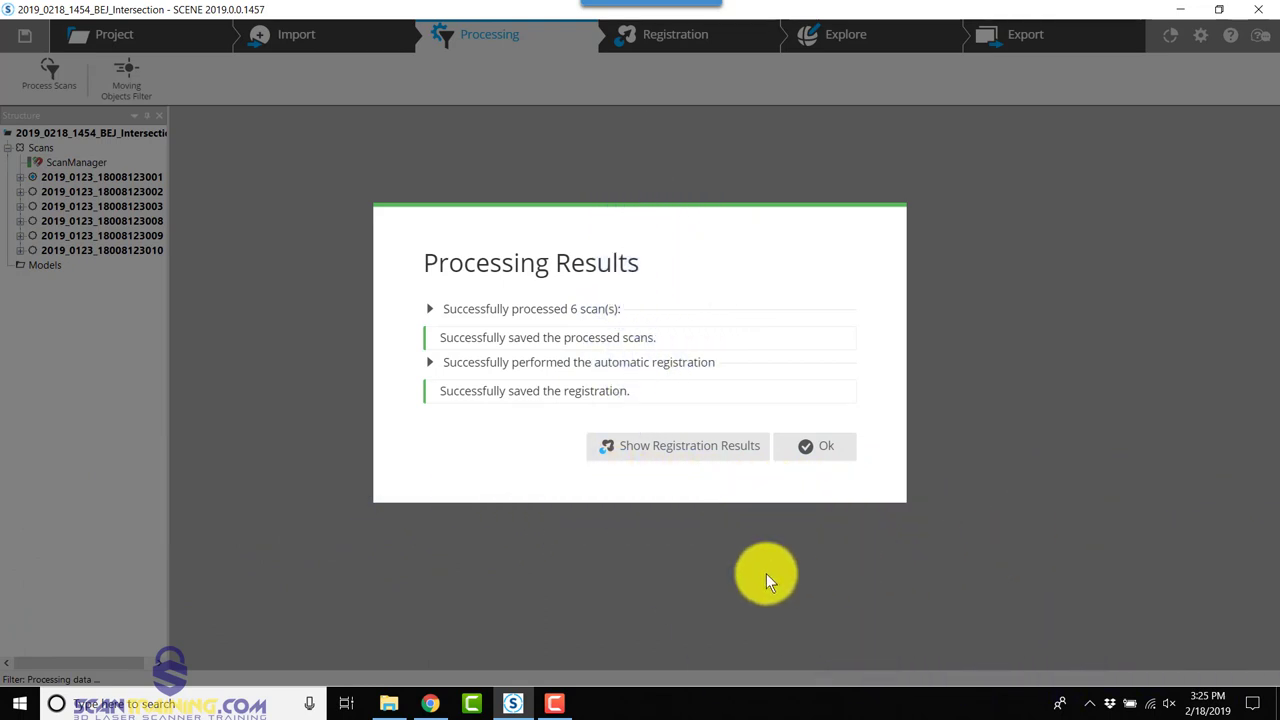
Show the registration results and check the Scans cluster's verification status.
left_click(679, 449)
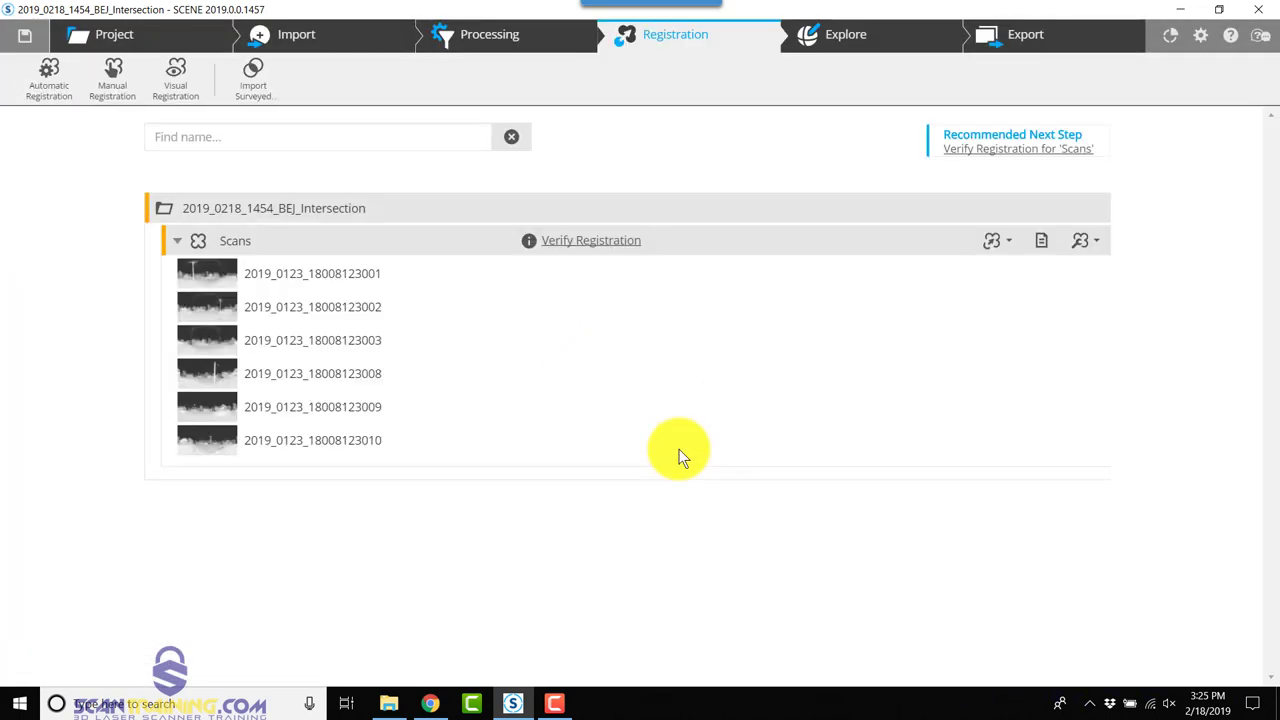
left_click(602, 241)
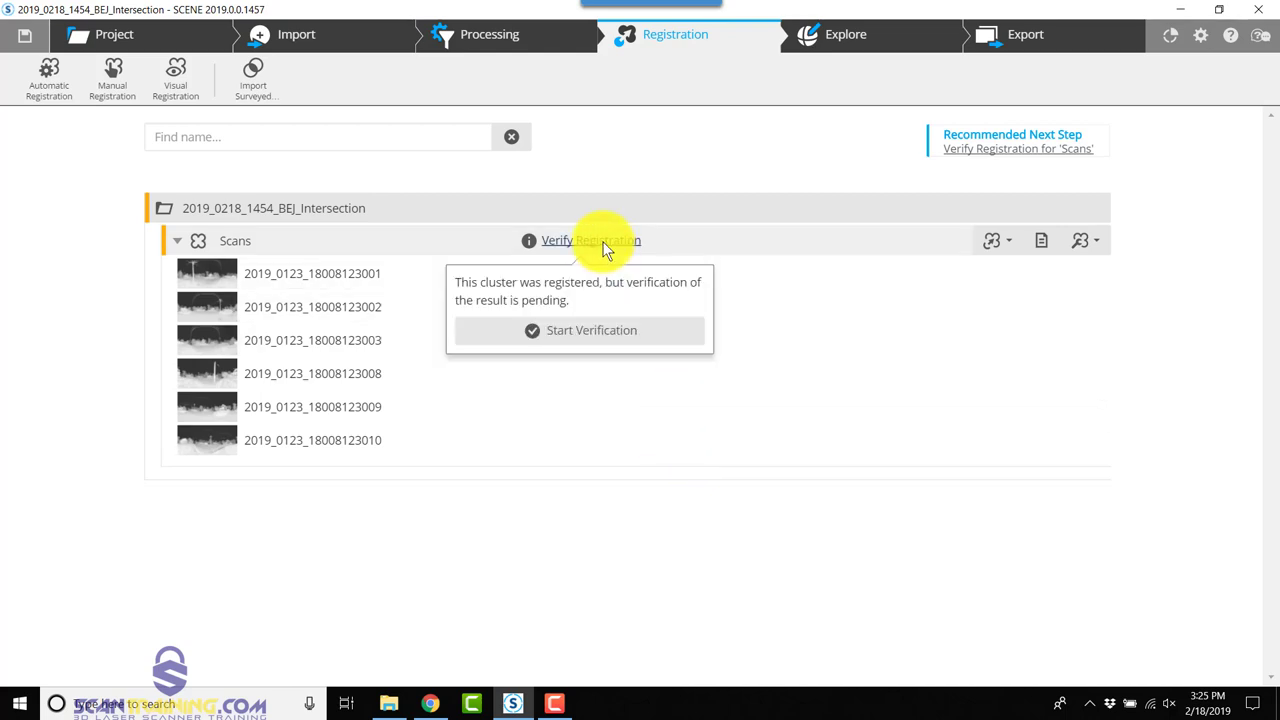
Verify the cluster, review the report statistics, answer Yes to correct registration and finish.
left_click(603, 330)
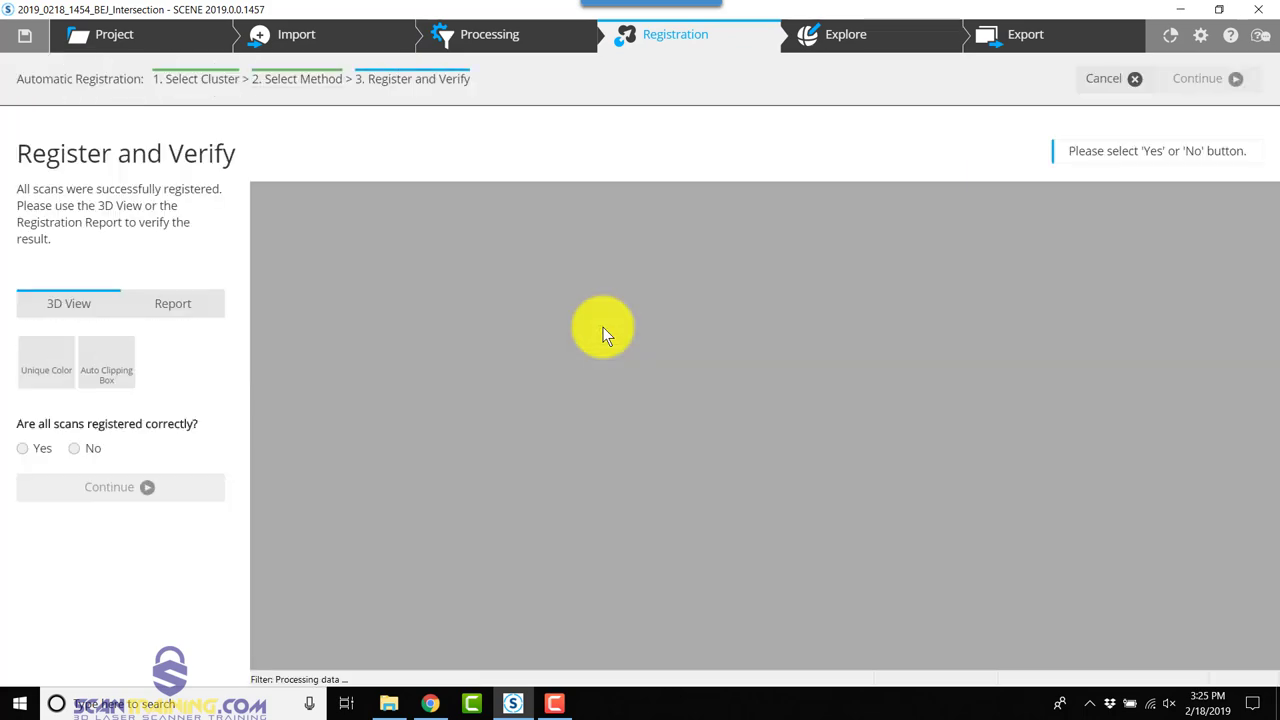
scroll(802, 413, "up", 2)
scroll(802, 413, "up", 2)
scroll(802, 413, "up", 3)
scroll(802, 413, "up", 2)
scroll(802, 413, "up", 1)
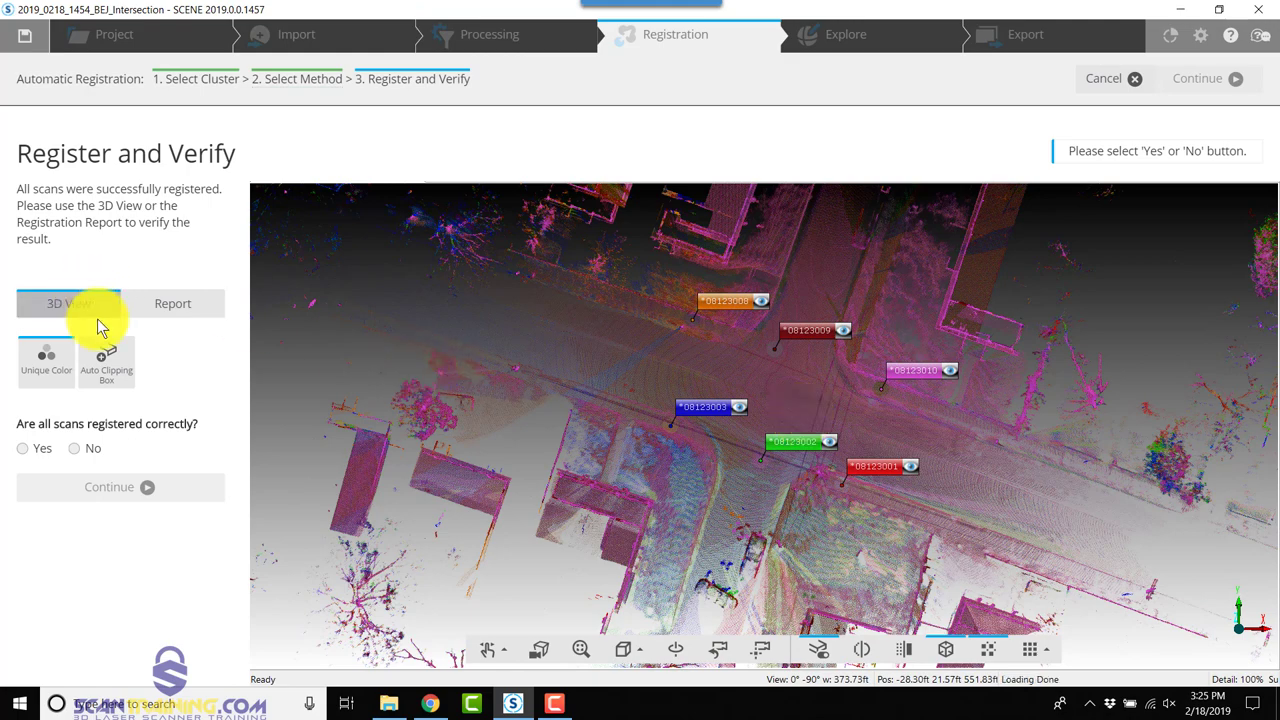
left_click(150, 303)
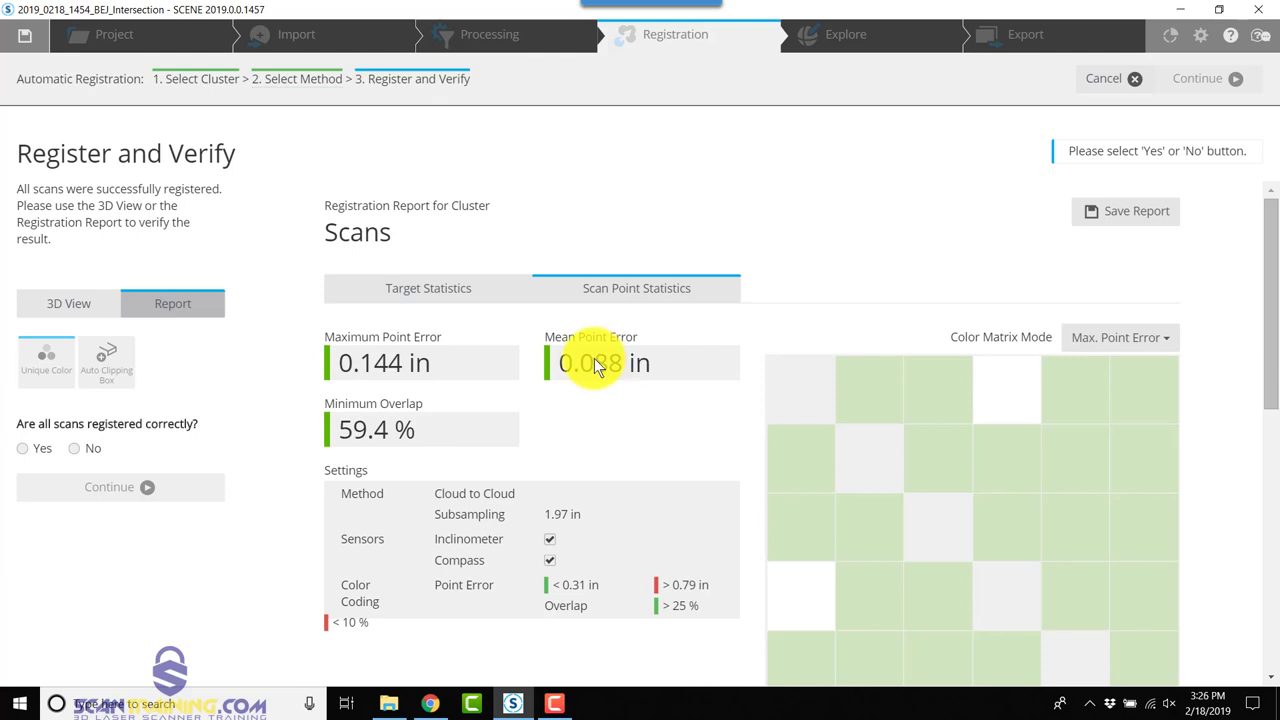
left_click(23, 447)
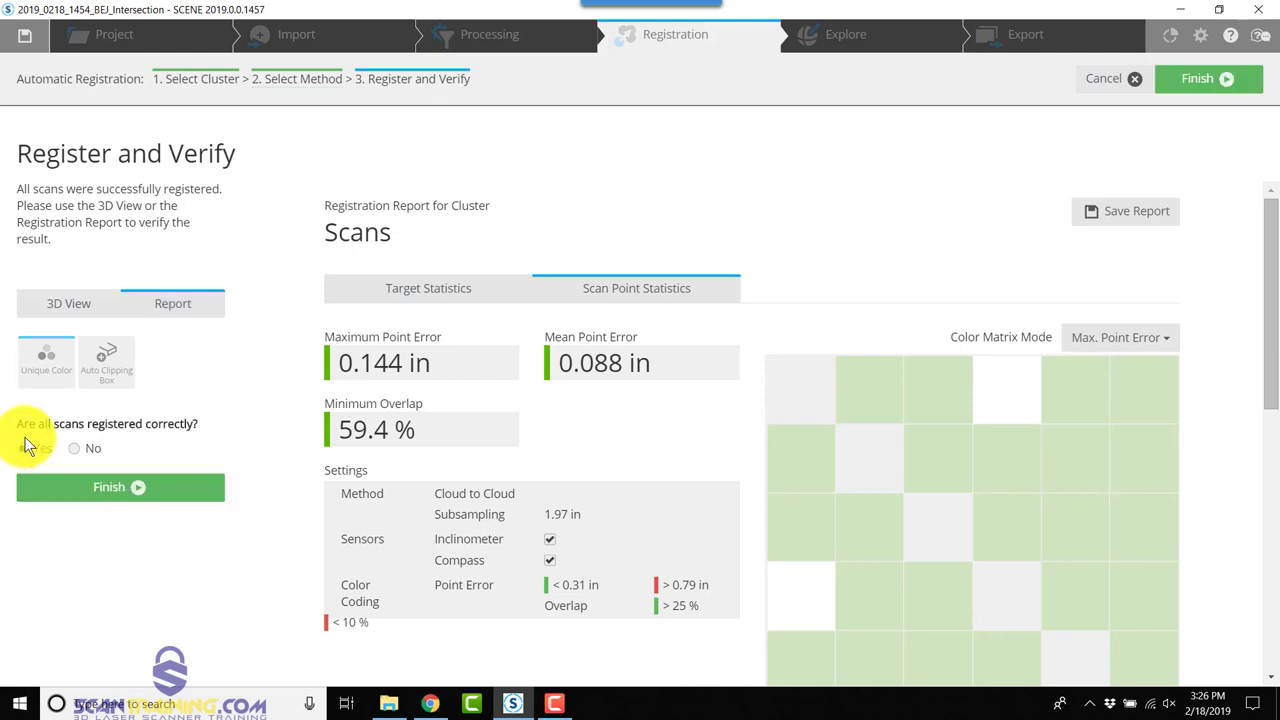
left_click(94, 488)
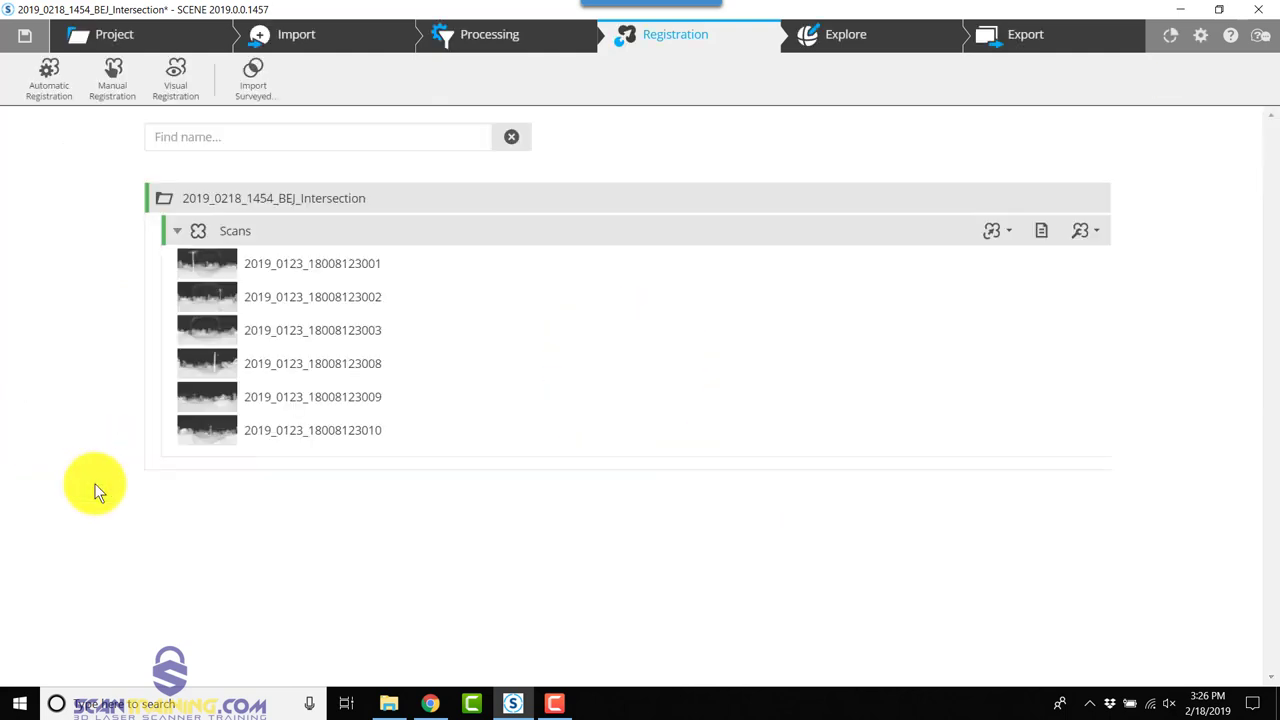
Switch to the Explore view to see the registered intersection point cloud in 3D.
left_click(848, 32)
scroll(747, 425, "up", 4)
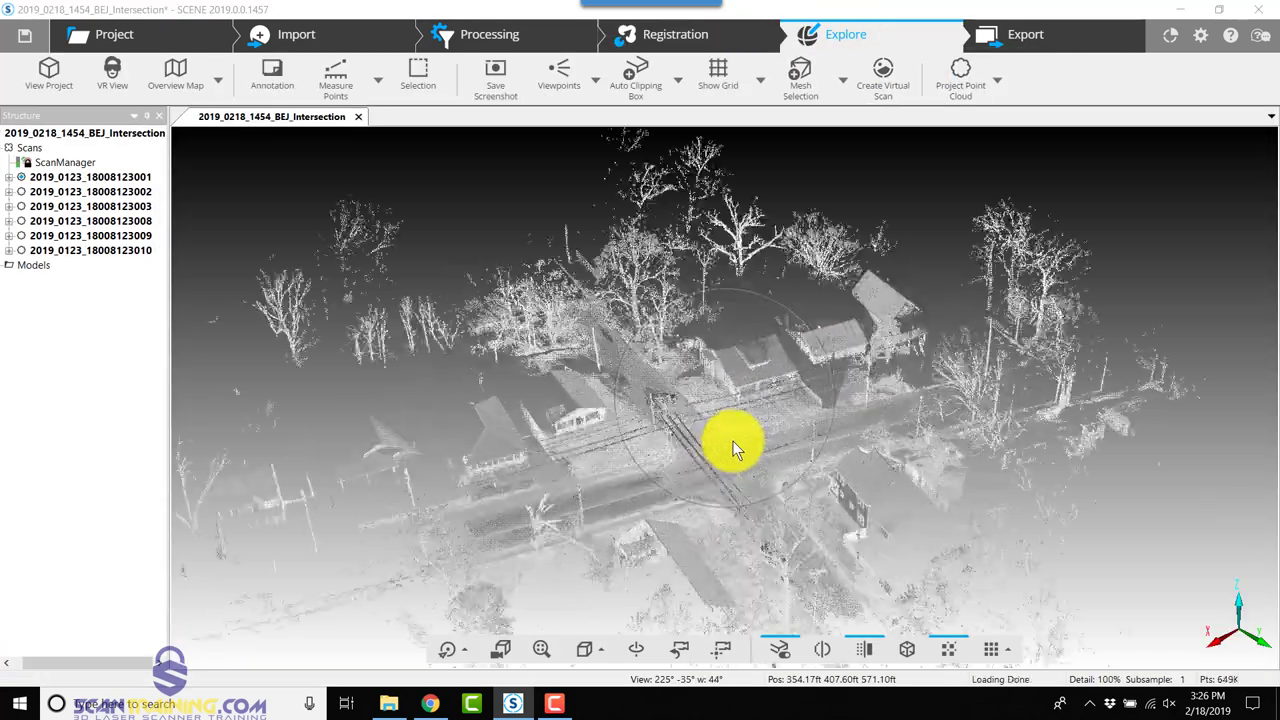
scroll(719, 353, "up", 3)
scroll(719, 353, "down", 3)
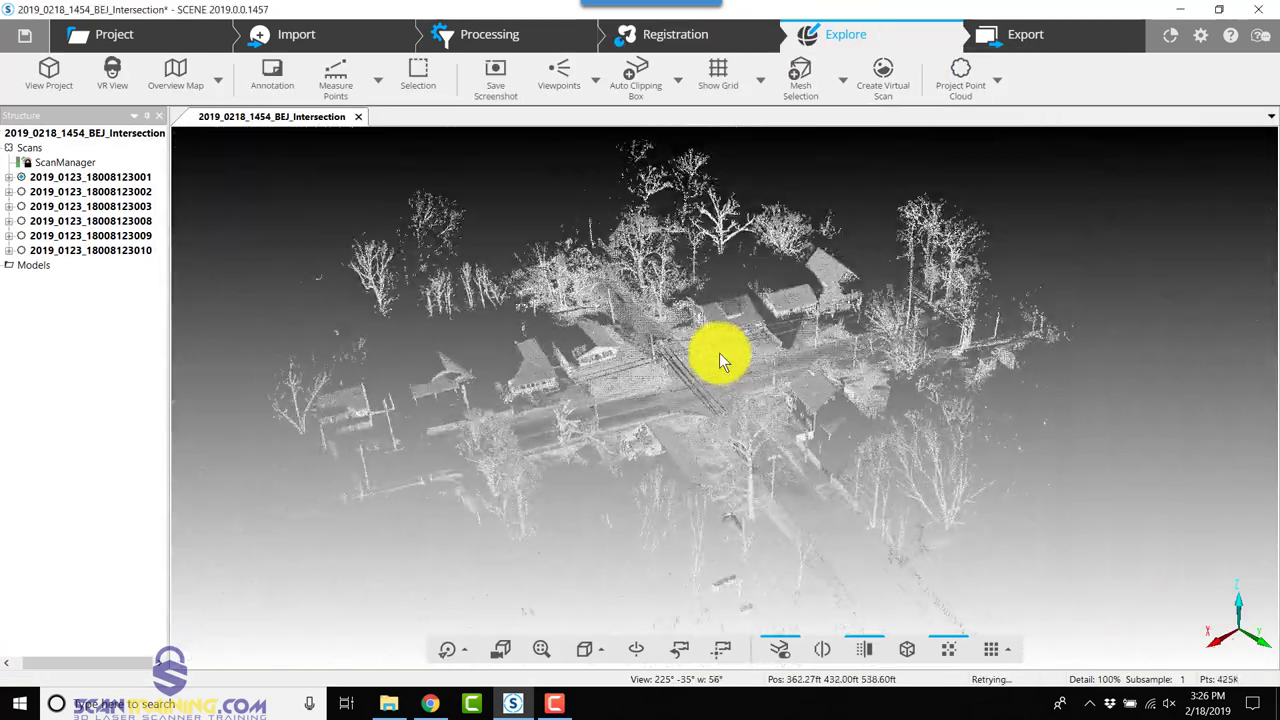
scroll(719, 353, "down", 3)
scroll(674, 380, "down", 2)
Create an auto clipping box and rotate it to align with the street.
left_click(636, 75)
left_click(1081, 177)
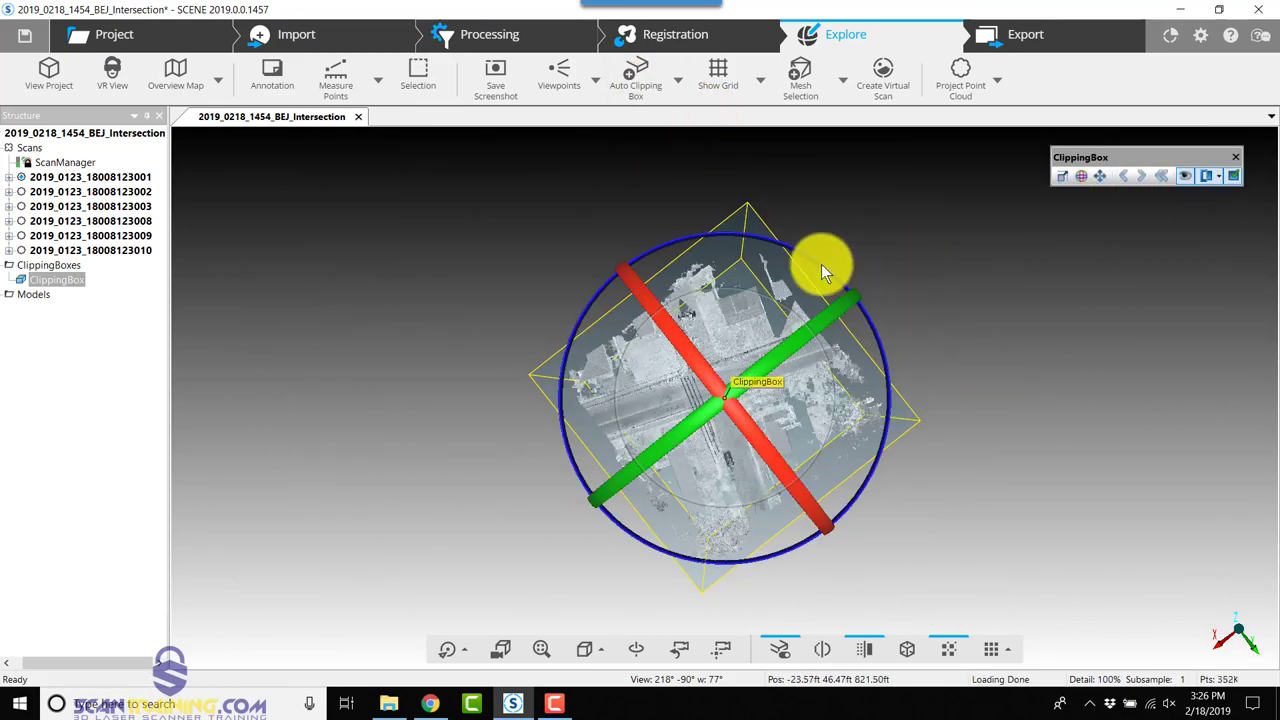
left_click_drag(826, 267, 927, 240)
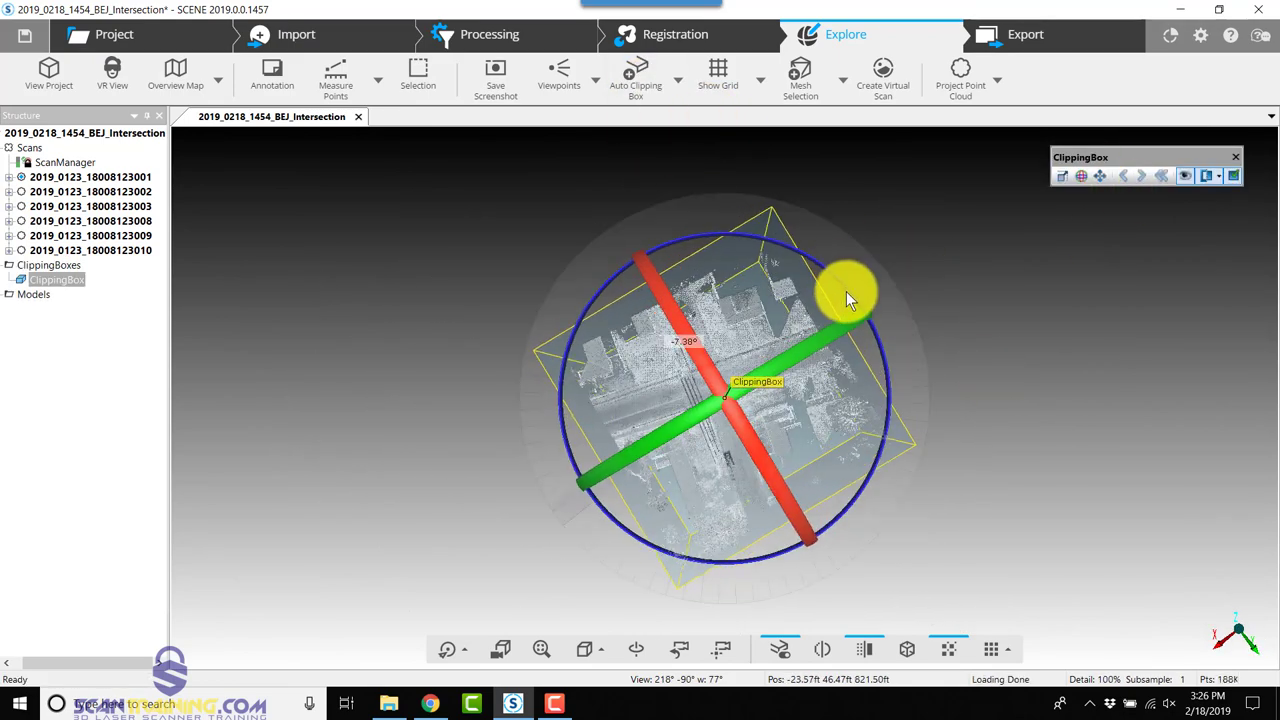
left_click(1062, 177)
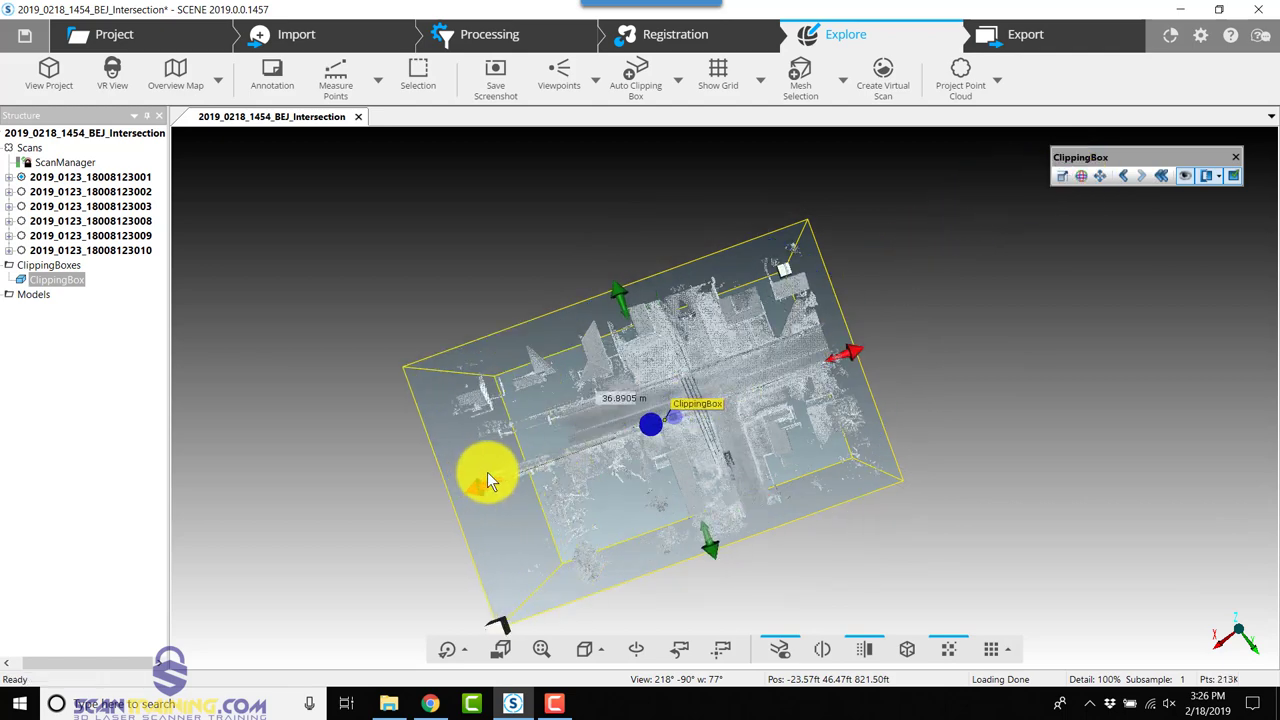
Resize the clipping box's left, bottom and right faces around the intersection and hide its outline.
left_click_drag(505, 471, 555, 460)
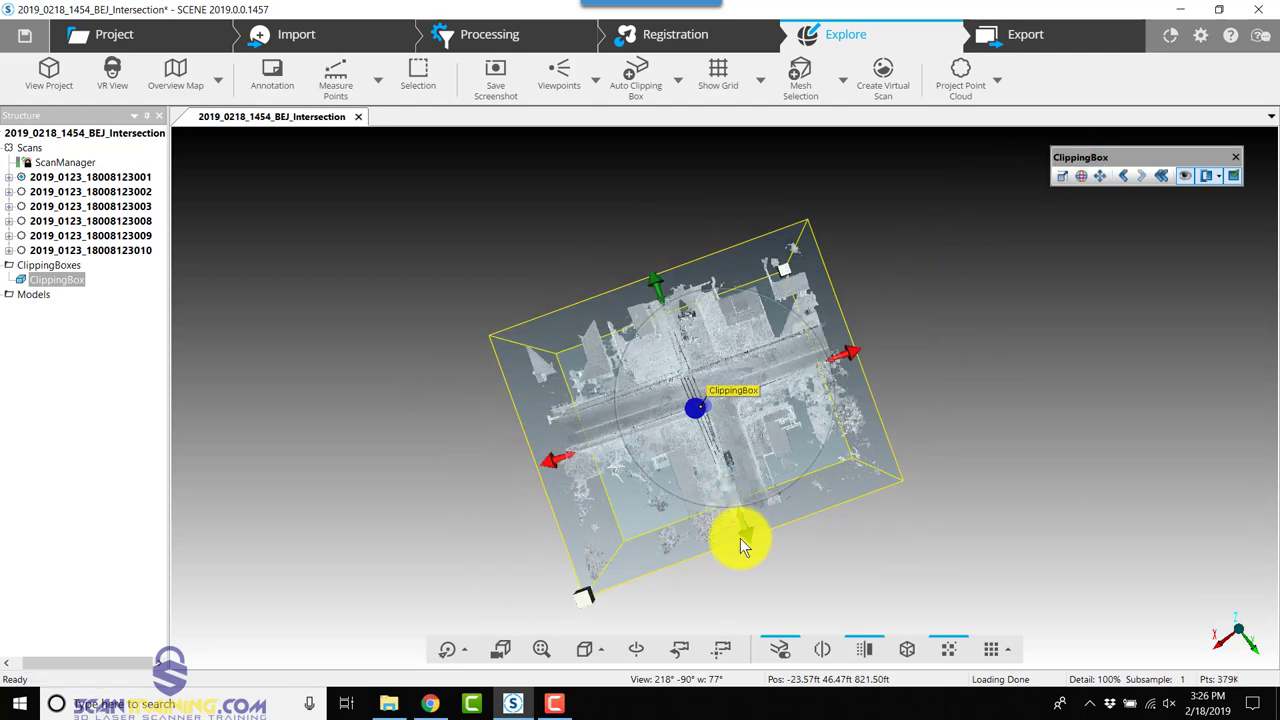
left_click_drag(745, 533, 747, 525)
left_click_drag(848, 355, 878, 343)
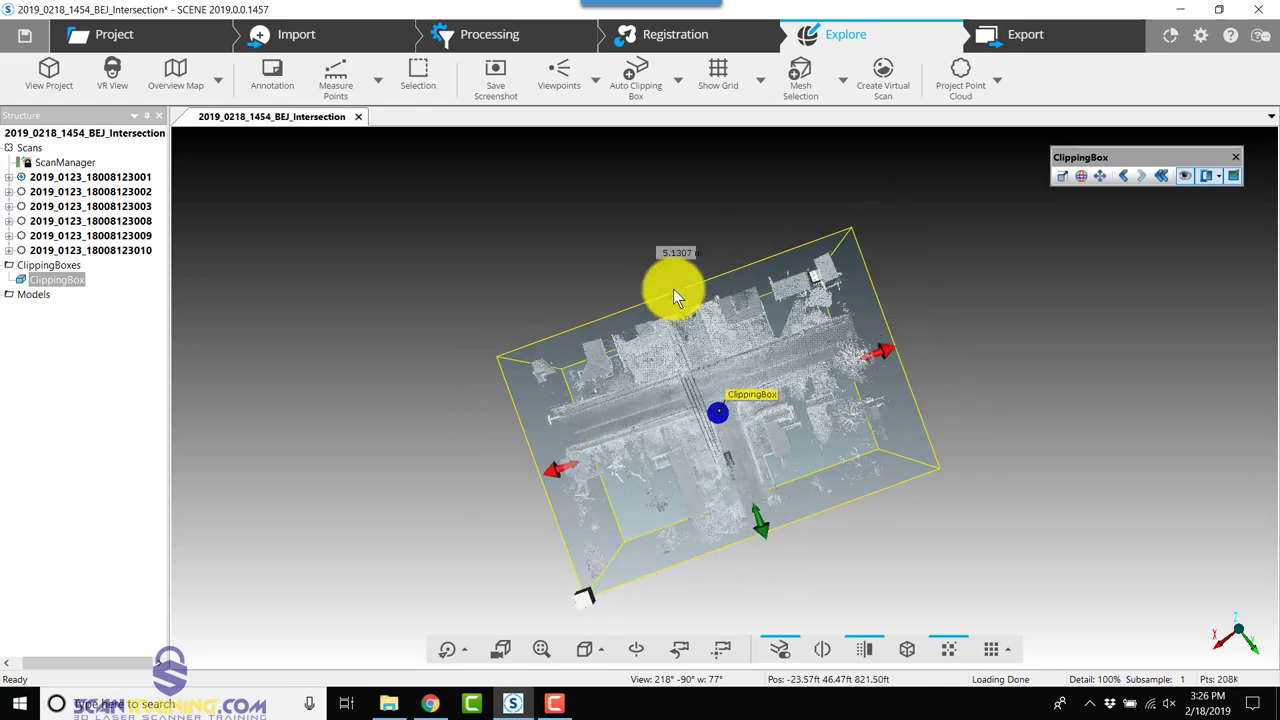
mouse_move(1015, 504)
left_mouse_down()
mouse_move(925, 425)
mouse_move(760, 560)
mouse_move(714, 300)
left_mouse_up()
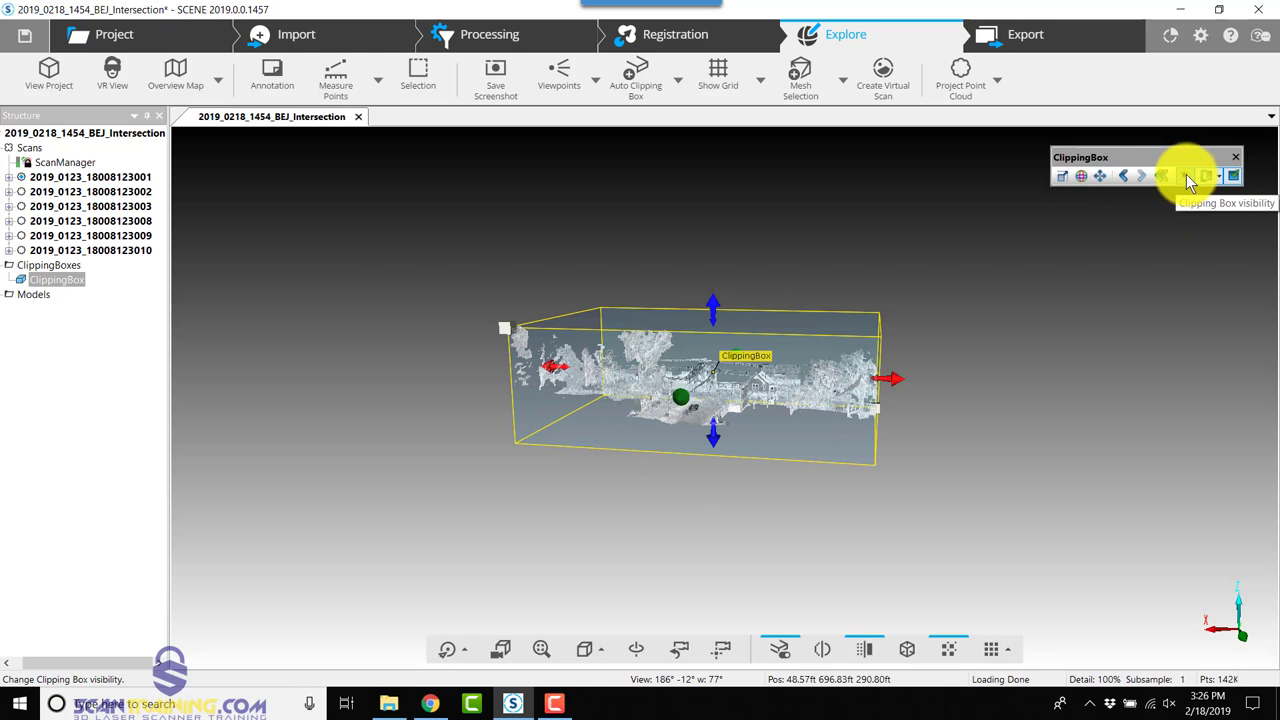
left_click(1190, 178)
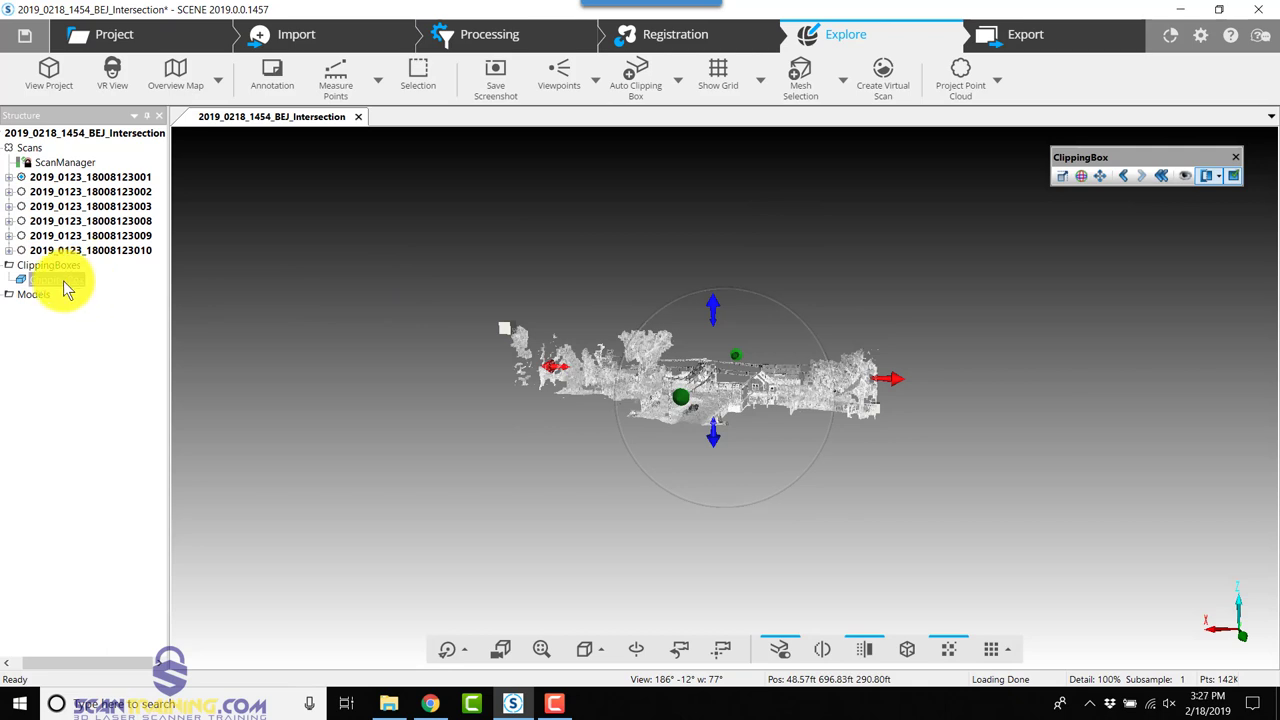
Rename the ClippingBox to 'Main' through its Properties.
right_click(62, 284)
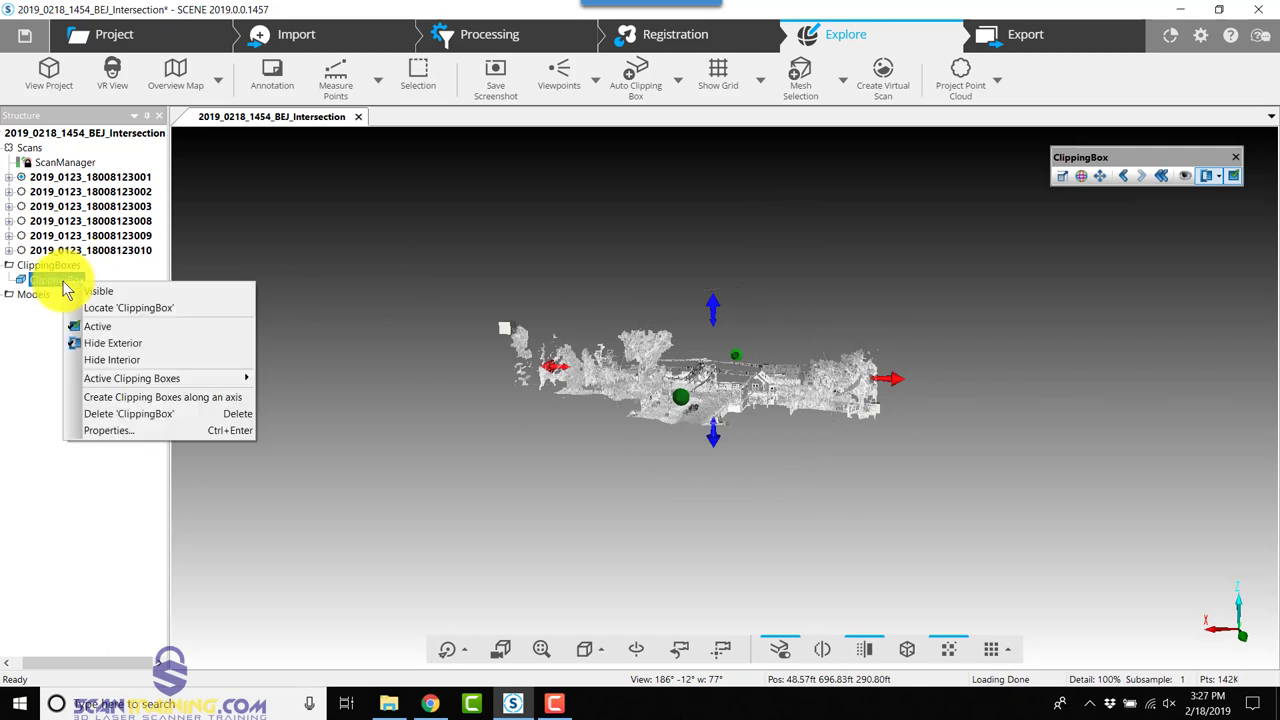
left_click(123, 429)
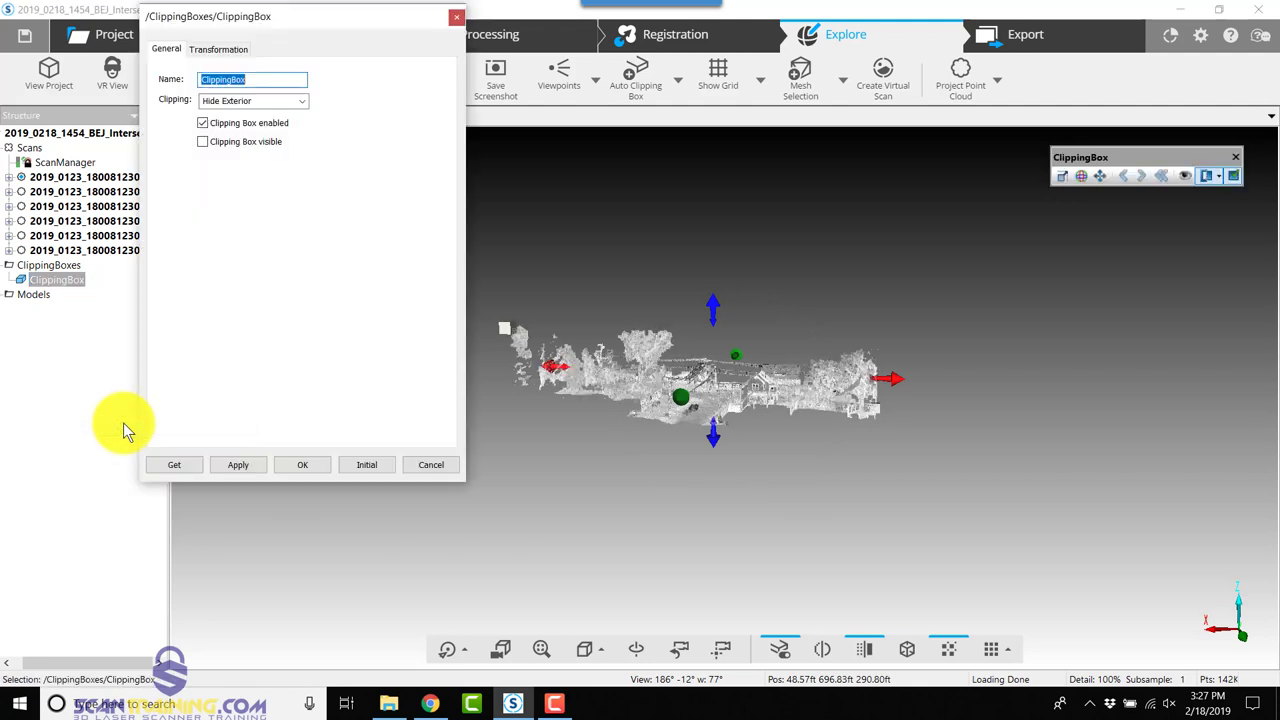
type("Ma")
type("in")
key("Return")
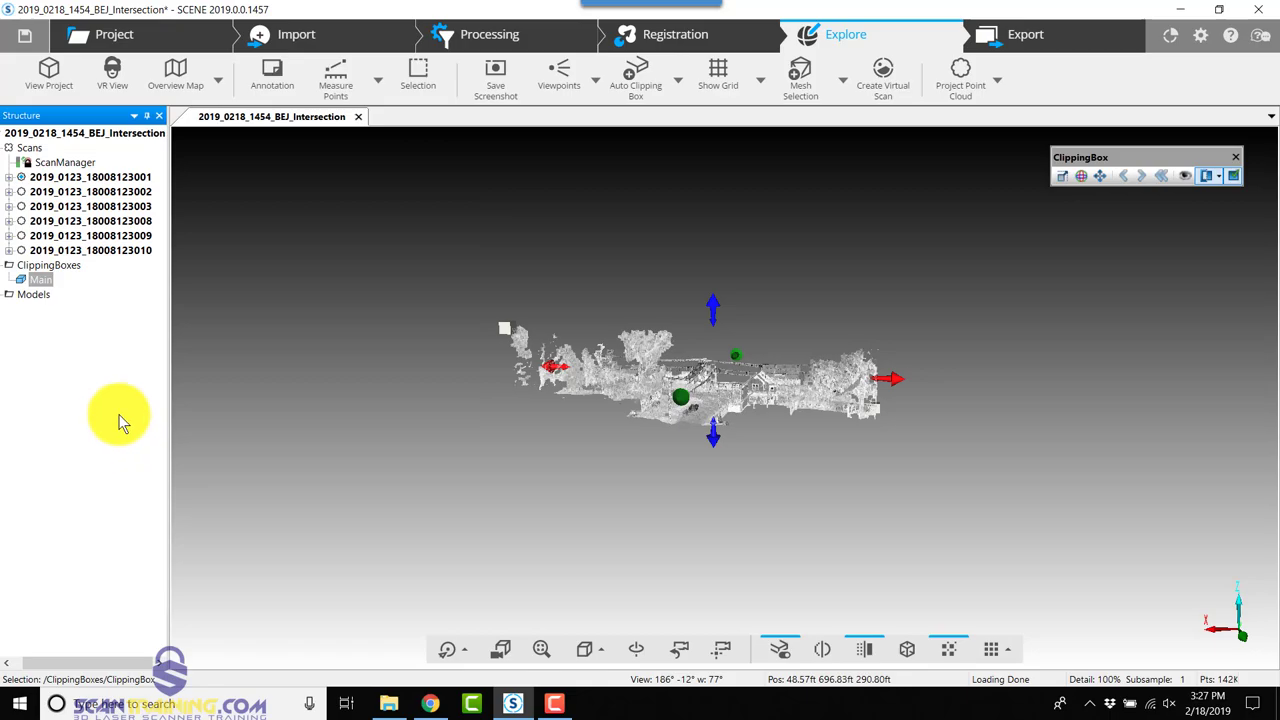
left_click(600, 482)
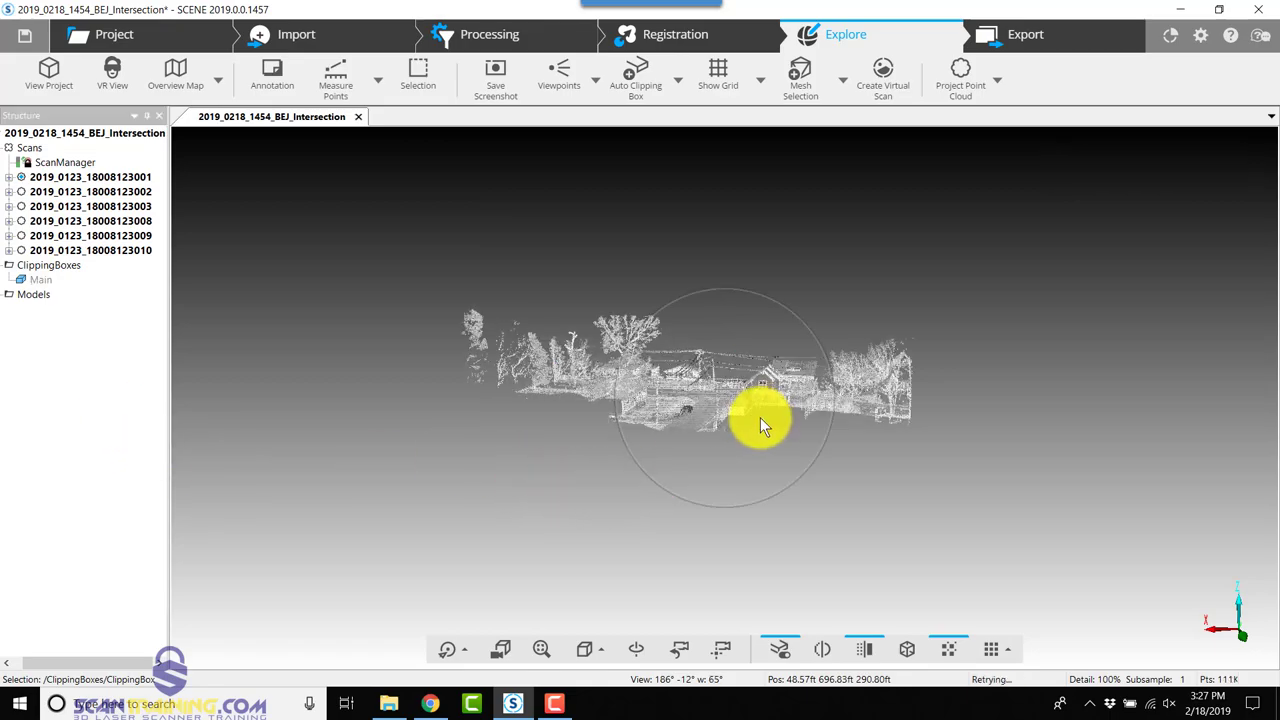
scroll(759, 417, "up", 5)
mouse_move(550, 381)
left_mouse_down()
mouse_move(786, 293)
mouse_move(737, 365)
mouse_move(680, 300)
left_mouse_up()
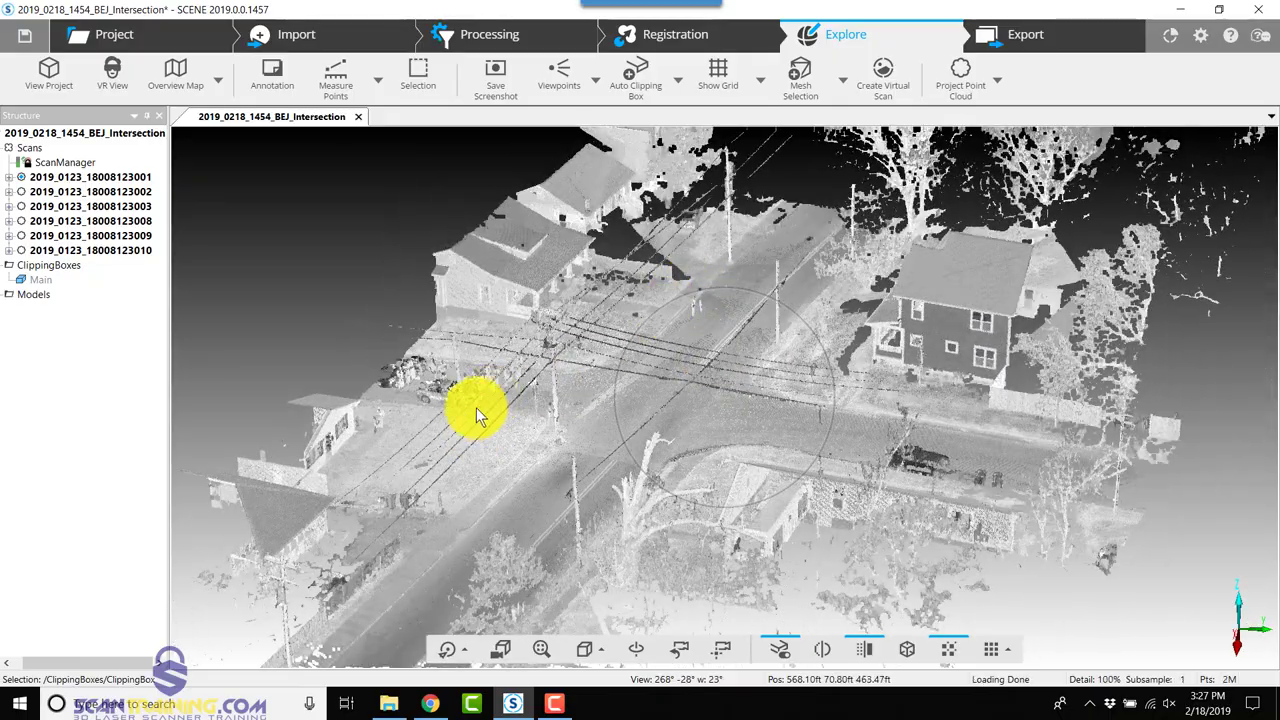
left_click_drag(473, 410, 710, 370)
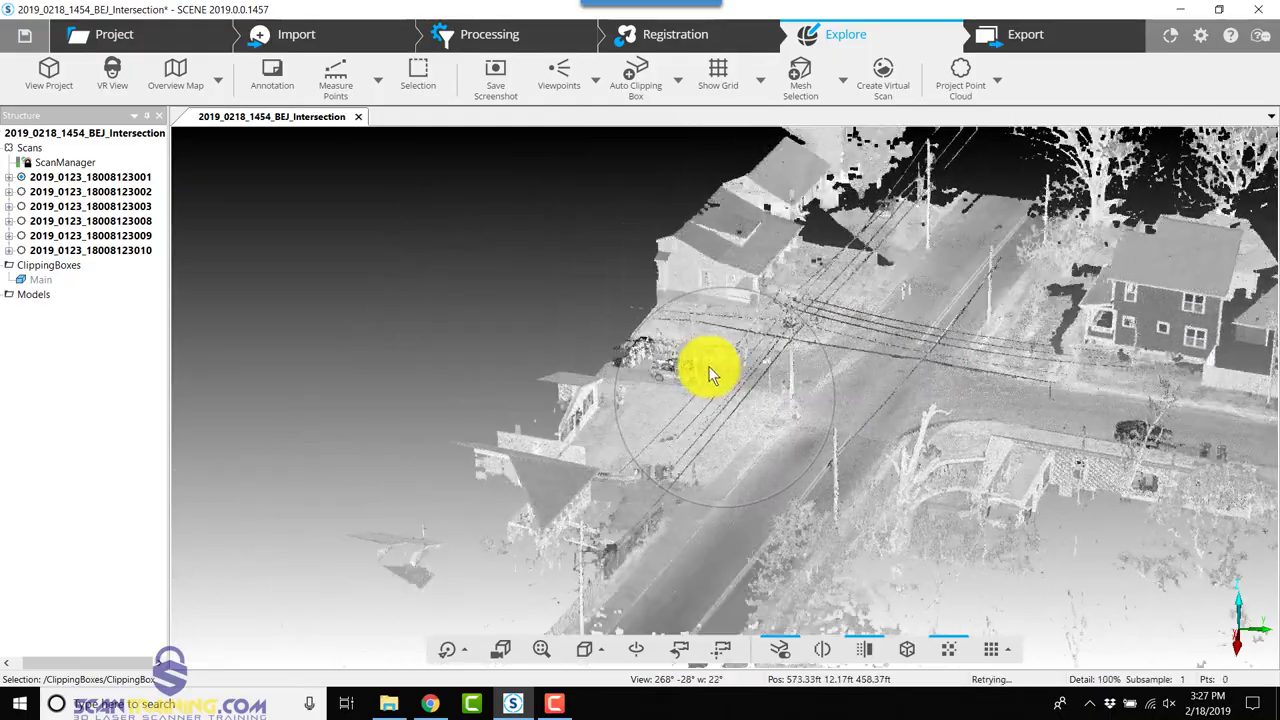
scroll(708, 370, "up", 2)
scroll(708, 365, "up", 2)
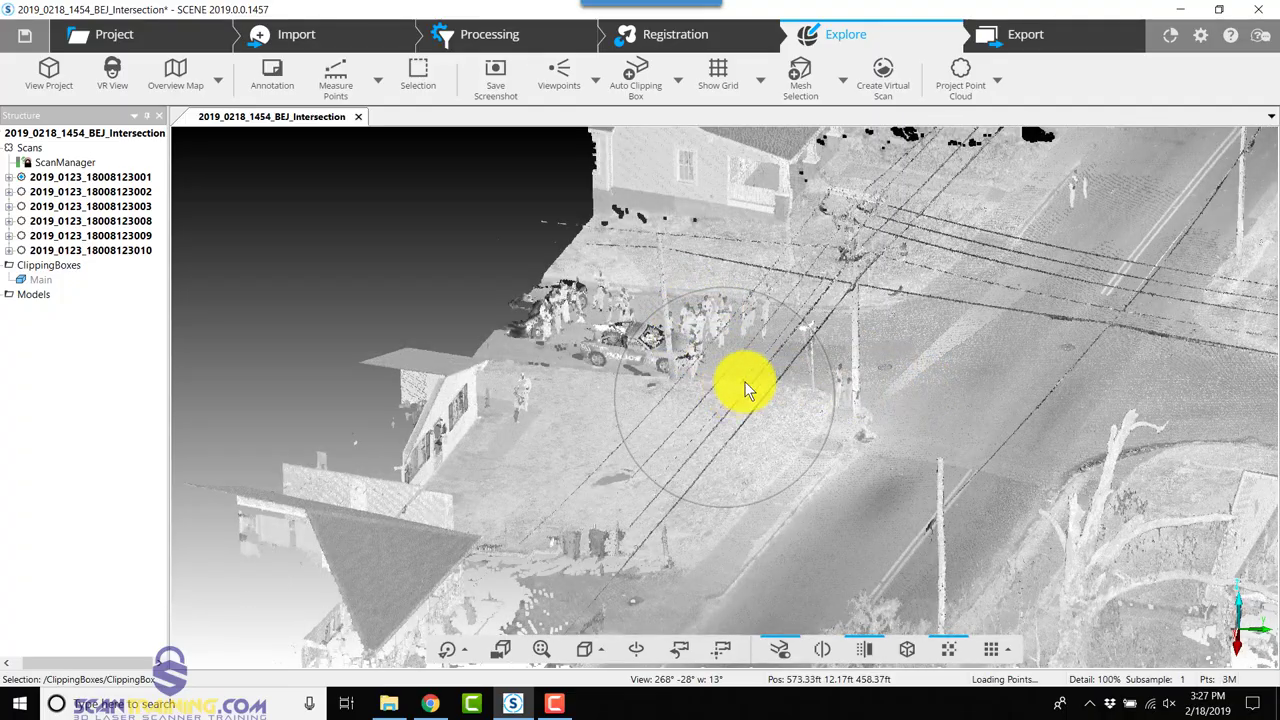
left_click_drag(747, 381, 854, 375)
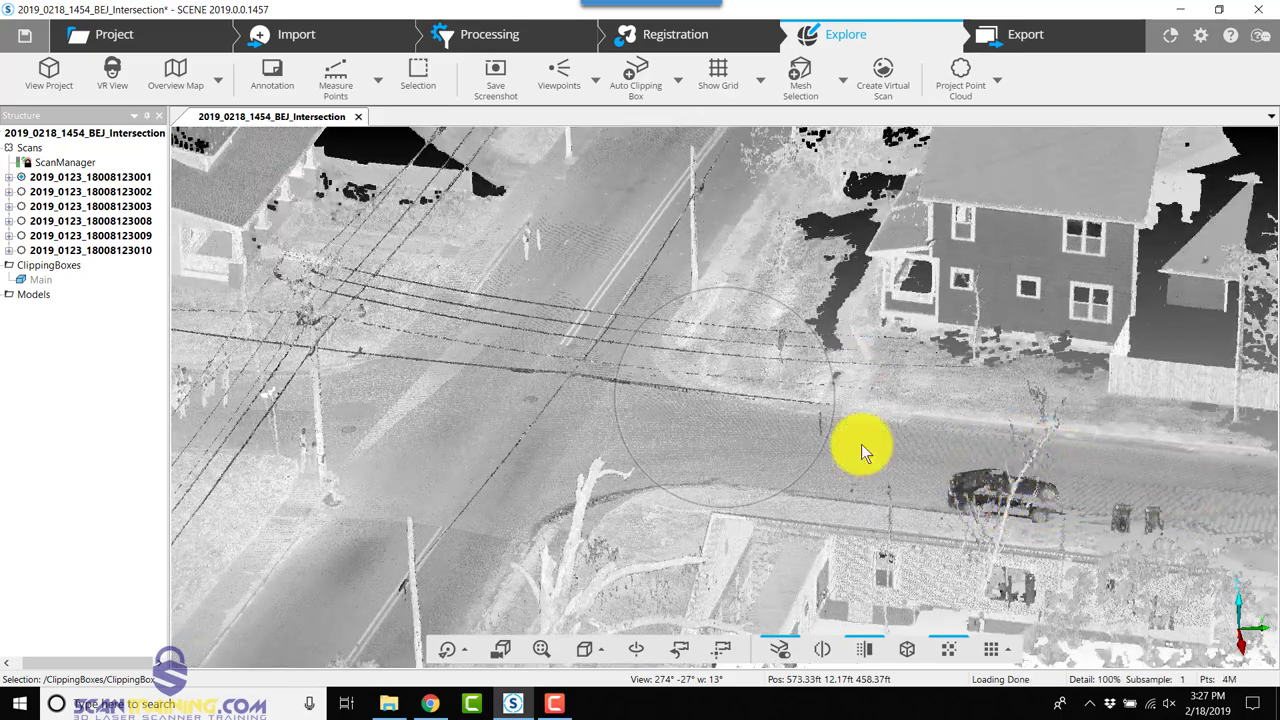
left_click_drag(774, 463, 685, 420)
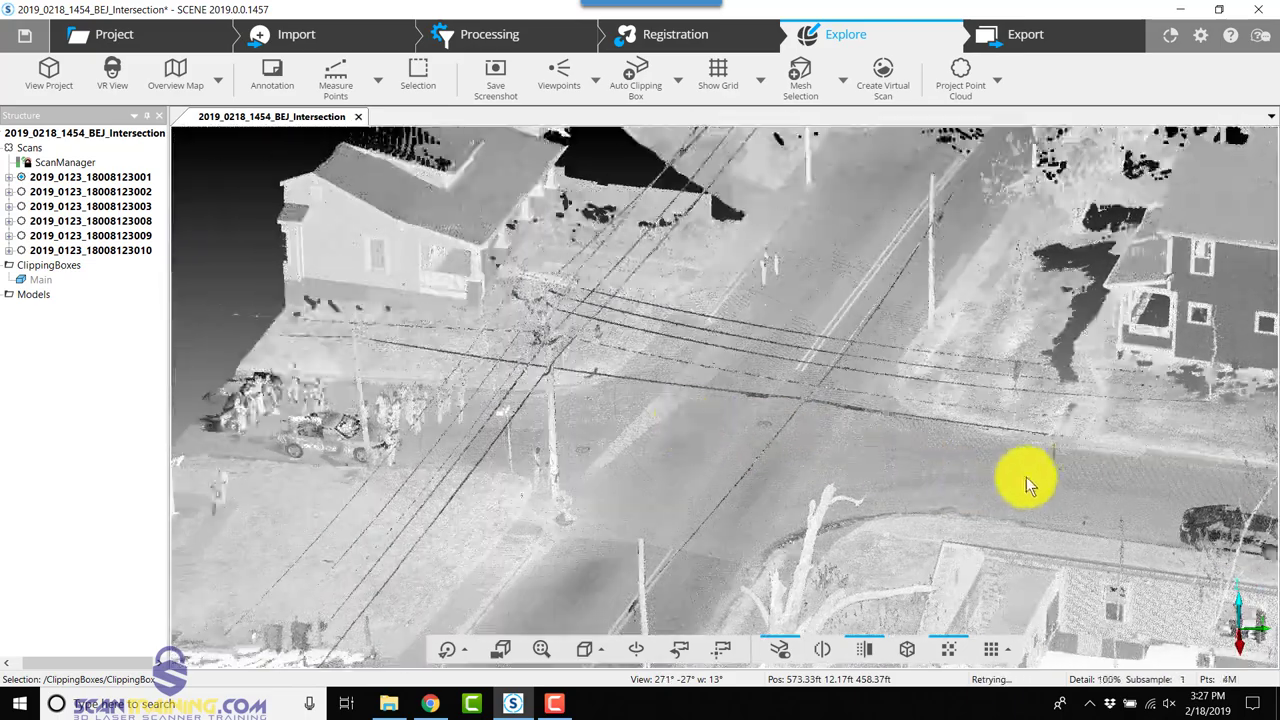
mouse_move(1056, 472)
left_mouse_down()
mouse_move(868, 453)
mouse_move(908, 355)
left_mouse_up()
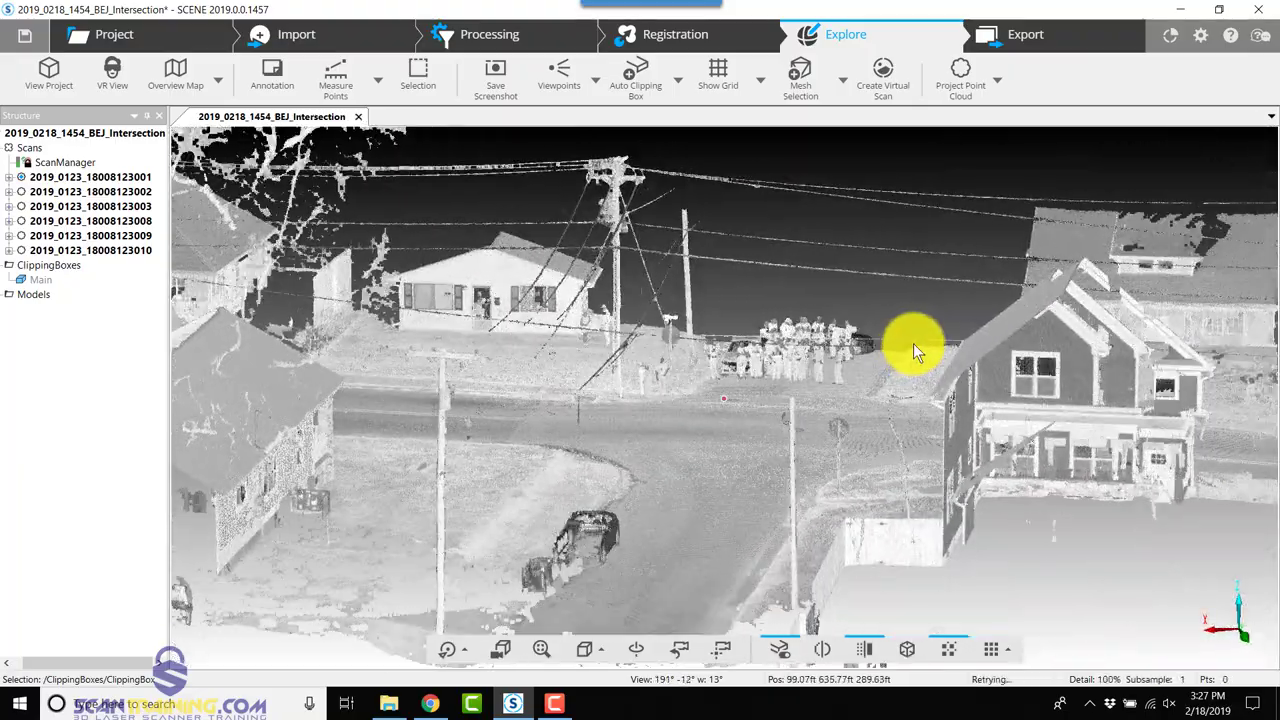
left_click_drag(909, 345, 920, 341)
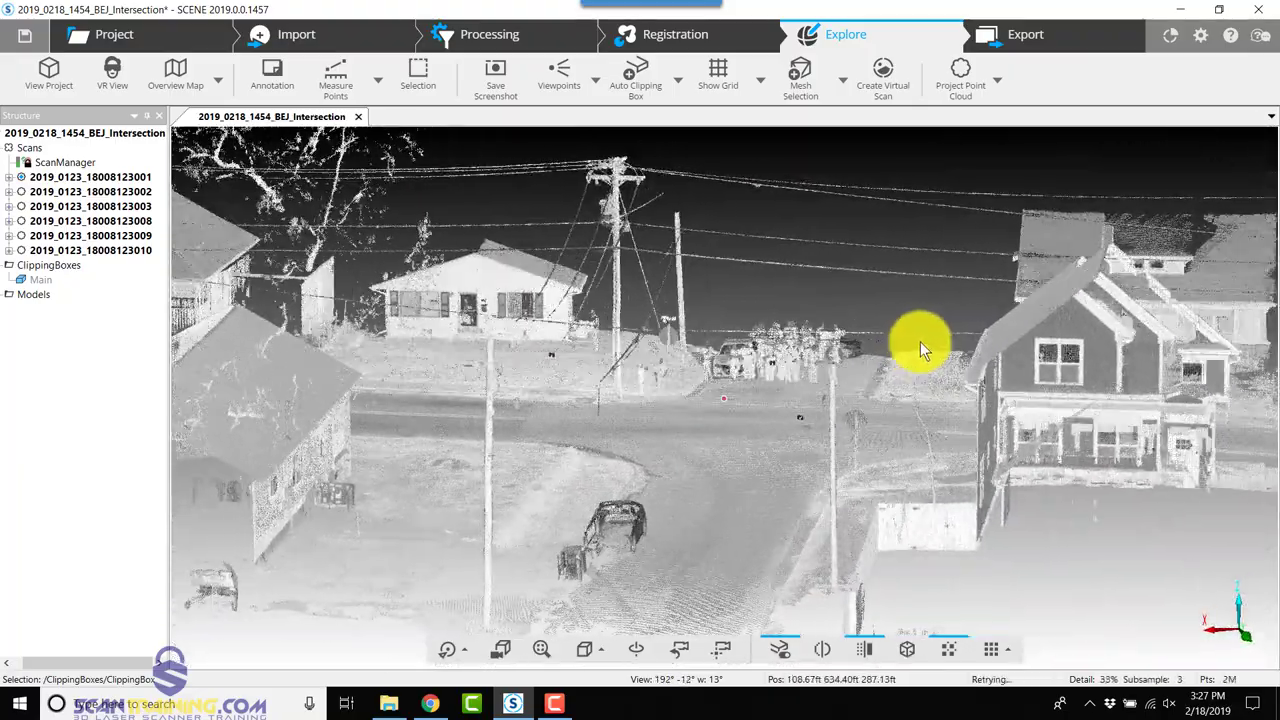
Save and share the project changes with a comment about adding the clipping box.
left_click(18, 40)
left_click(628, 296)
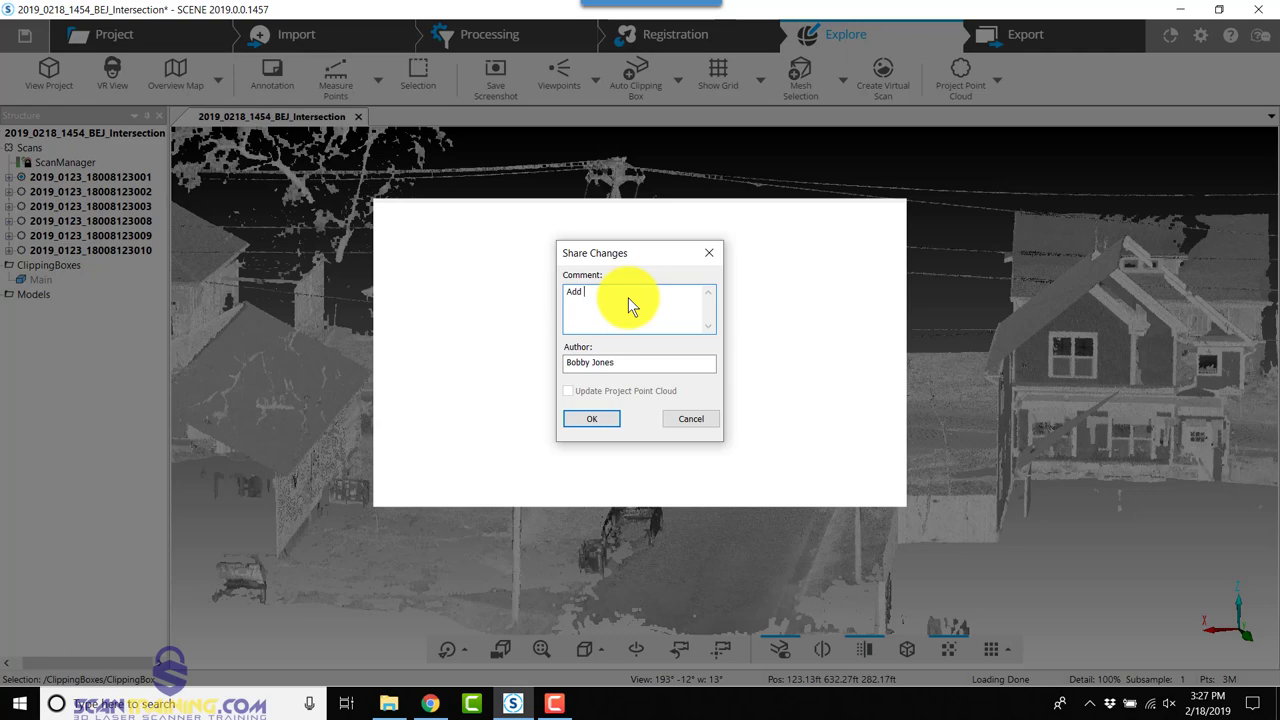
type("clipping box")
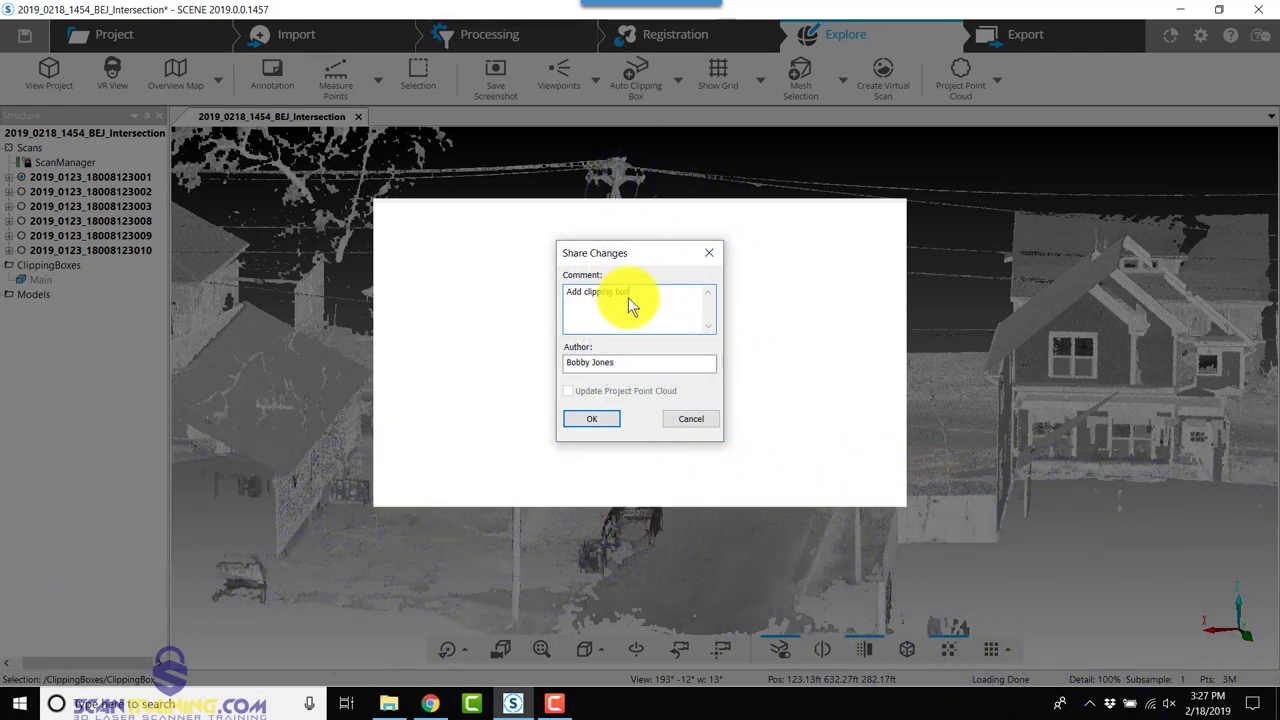
key("Return")
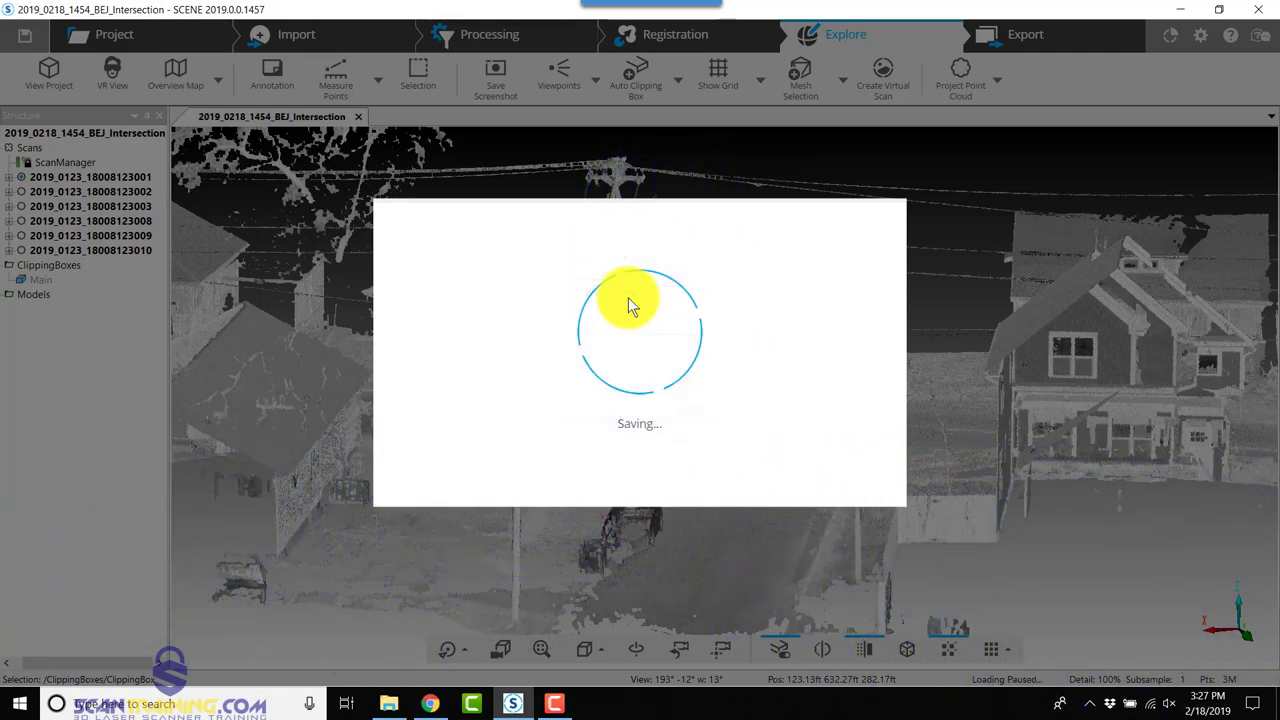
left_click(730, 390)
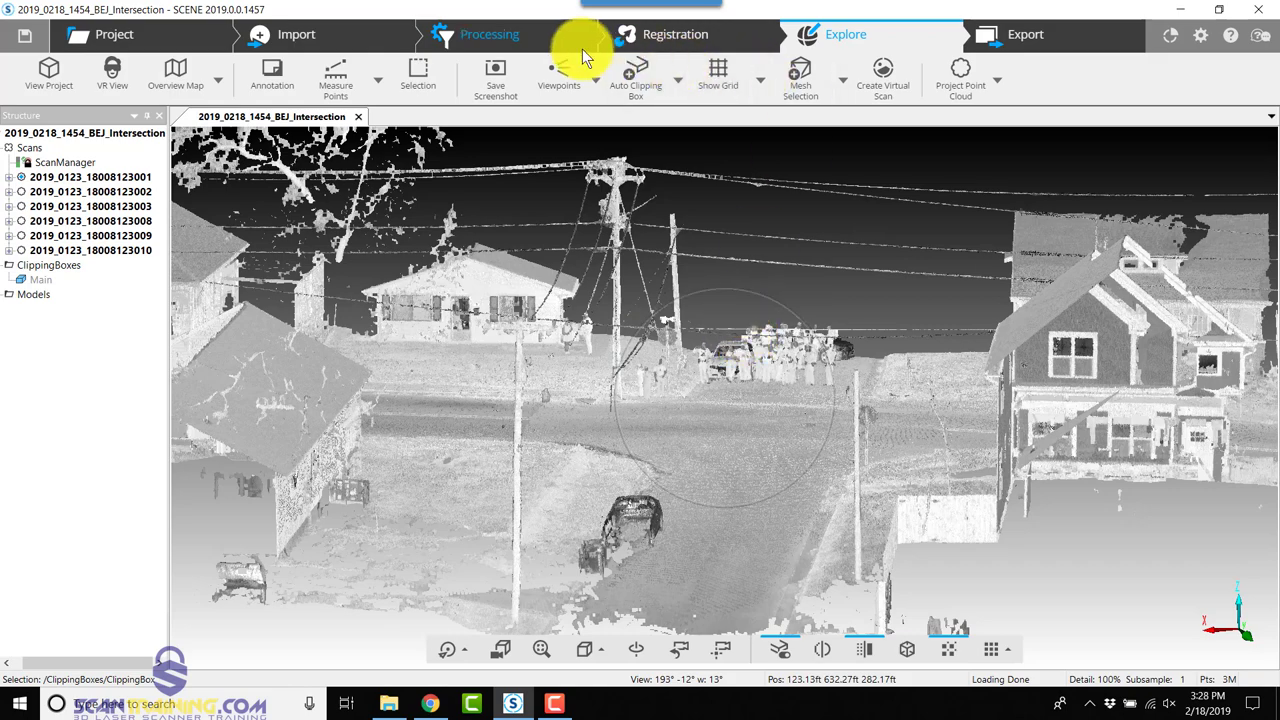
Launch the Moving Objects Filter on the Scans group from the Processing tools.
left_click(501, 37)
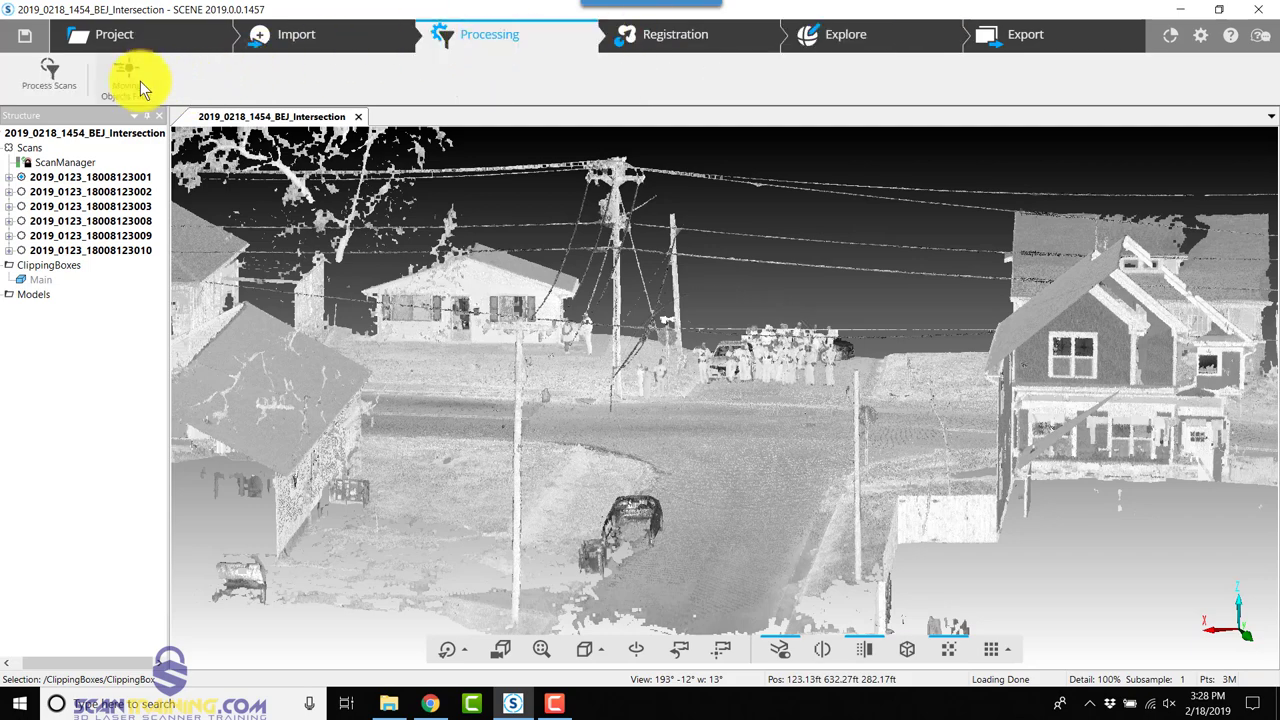
right_click(30, 148)
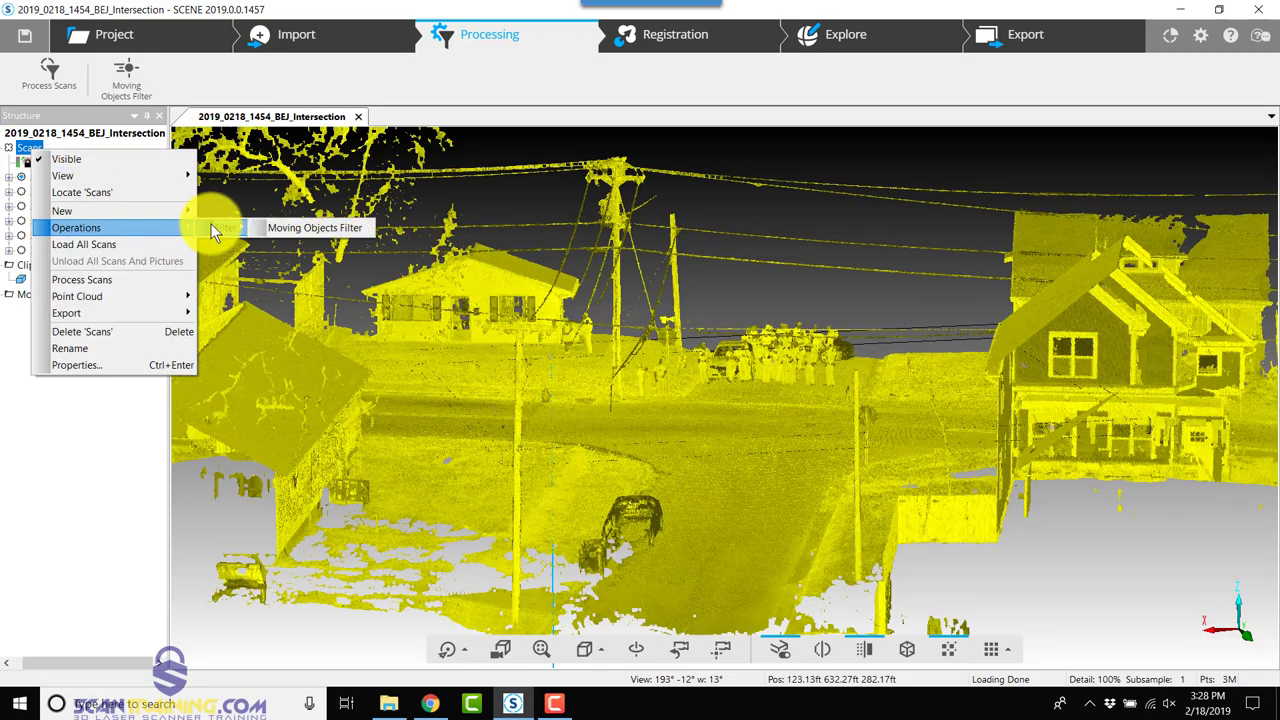
mouse_move(76, 227)
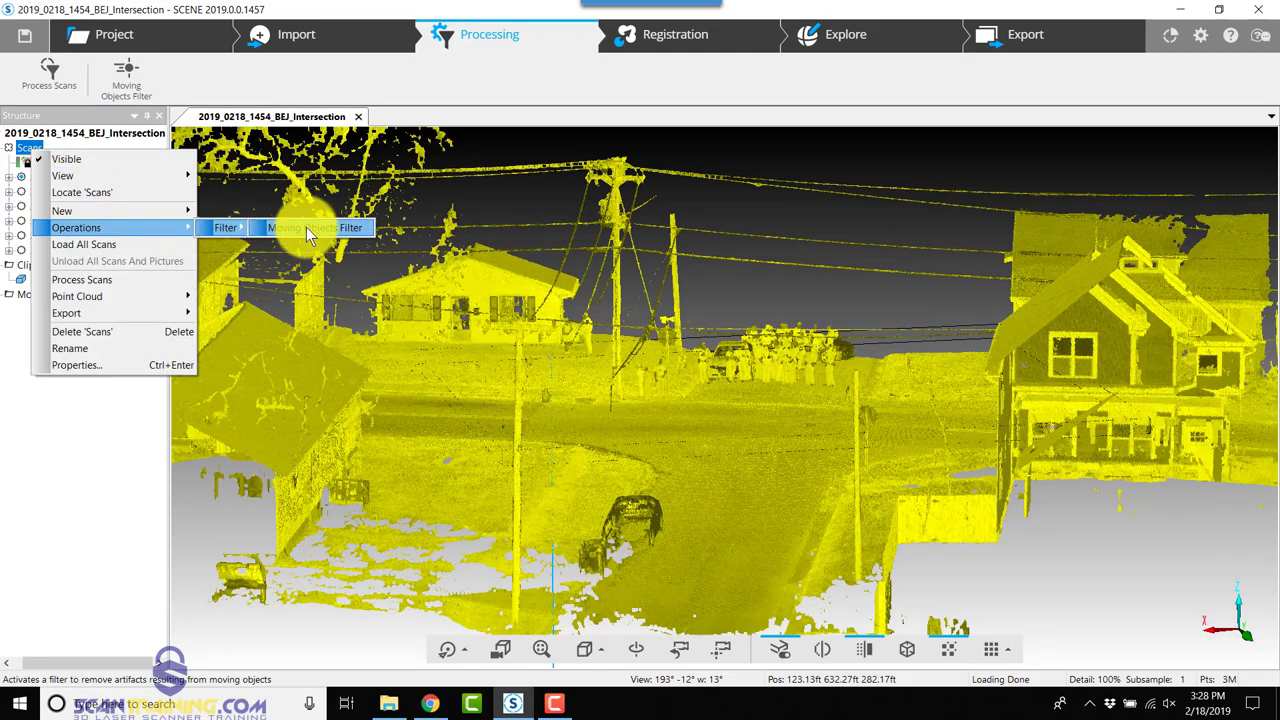
left_click(303, 75)
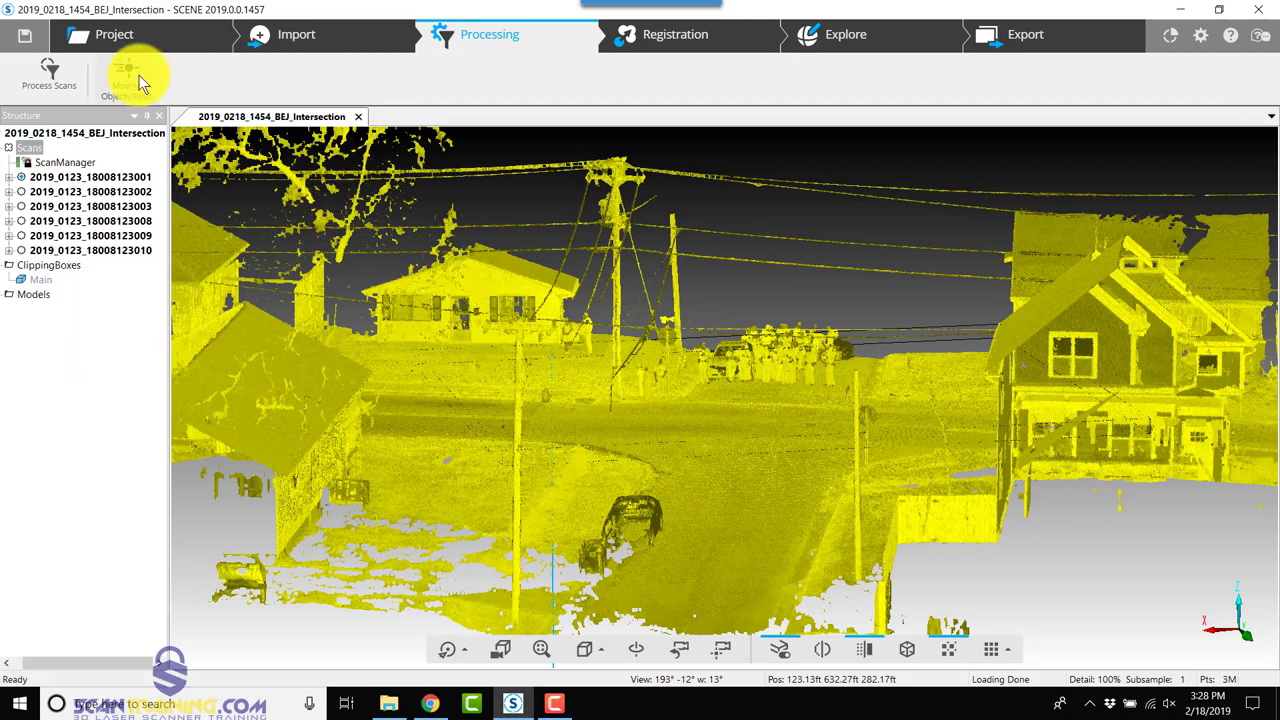
Run the Moving Objects Filter on the Intersection cluster with default settings and dismiss the finished message.
left_click(130, 78)
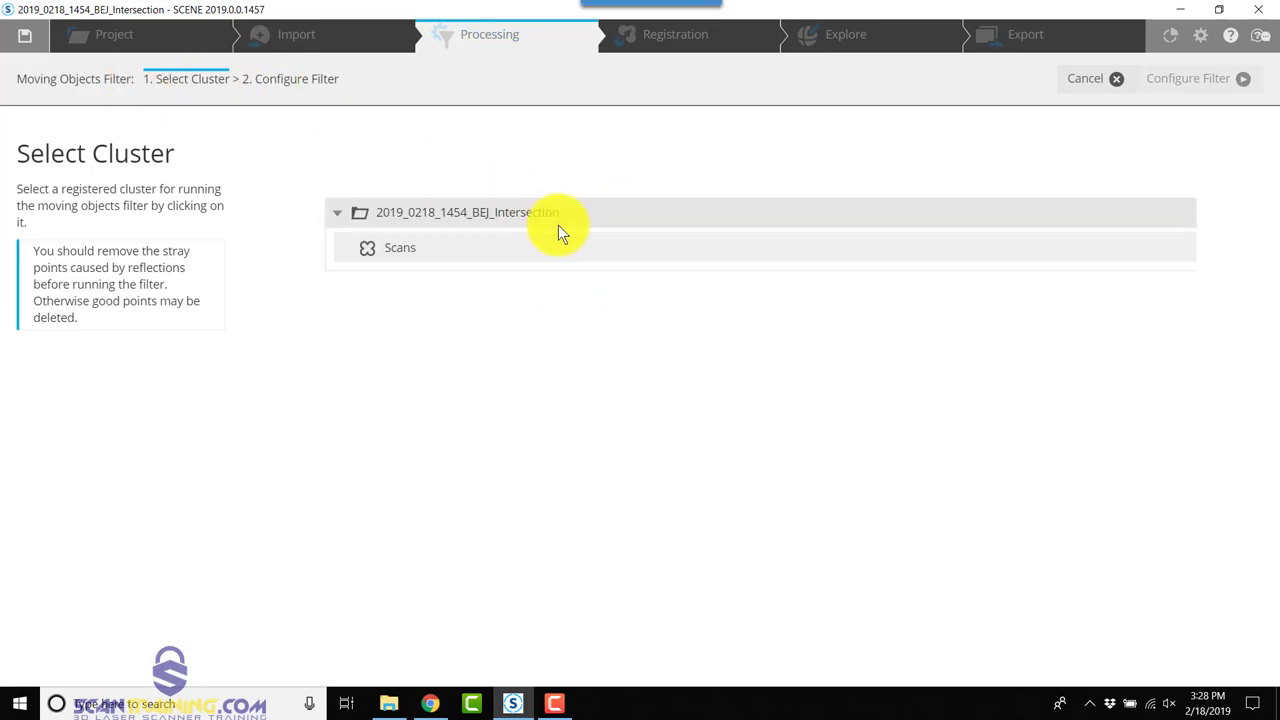
left_click(548, 212)
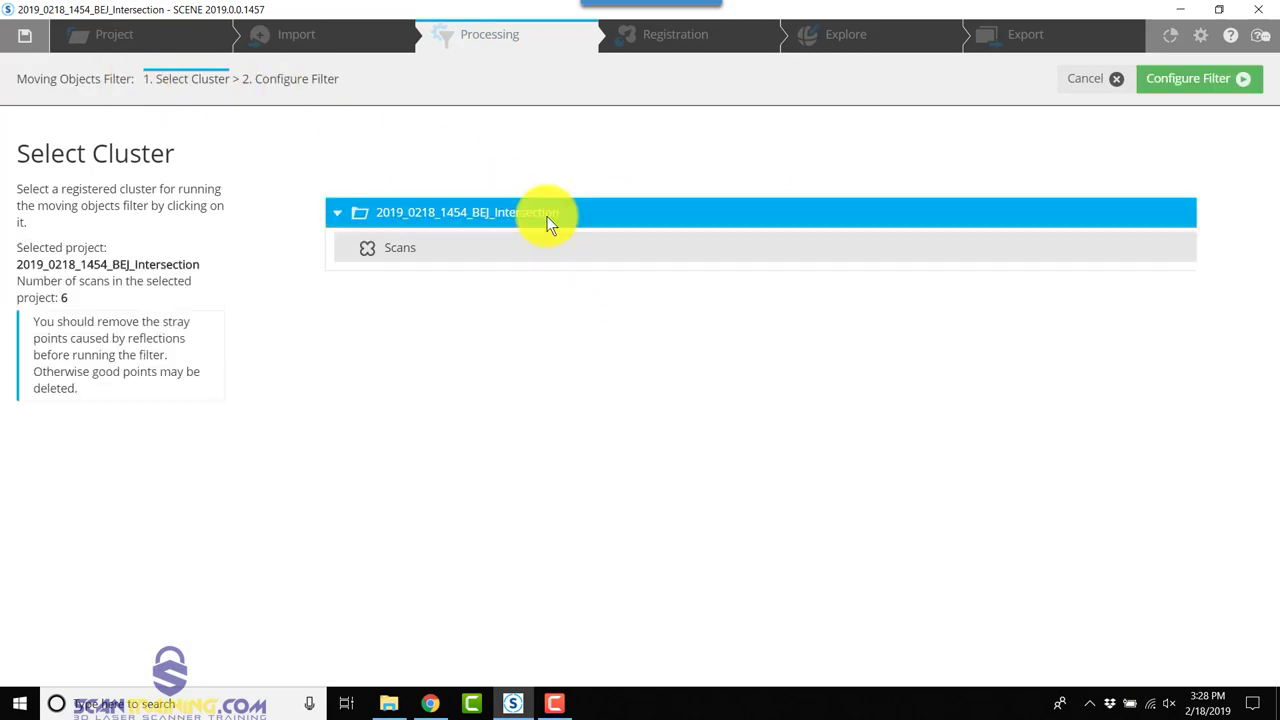
left_click(1182, 78)
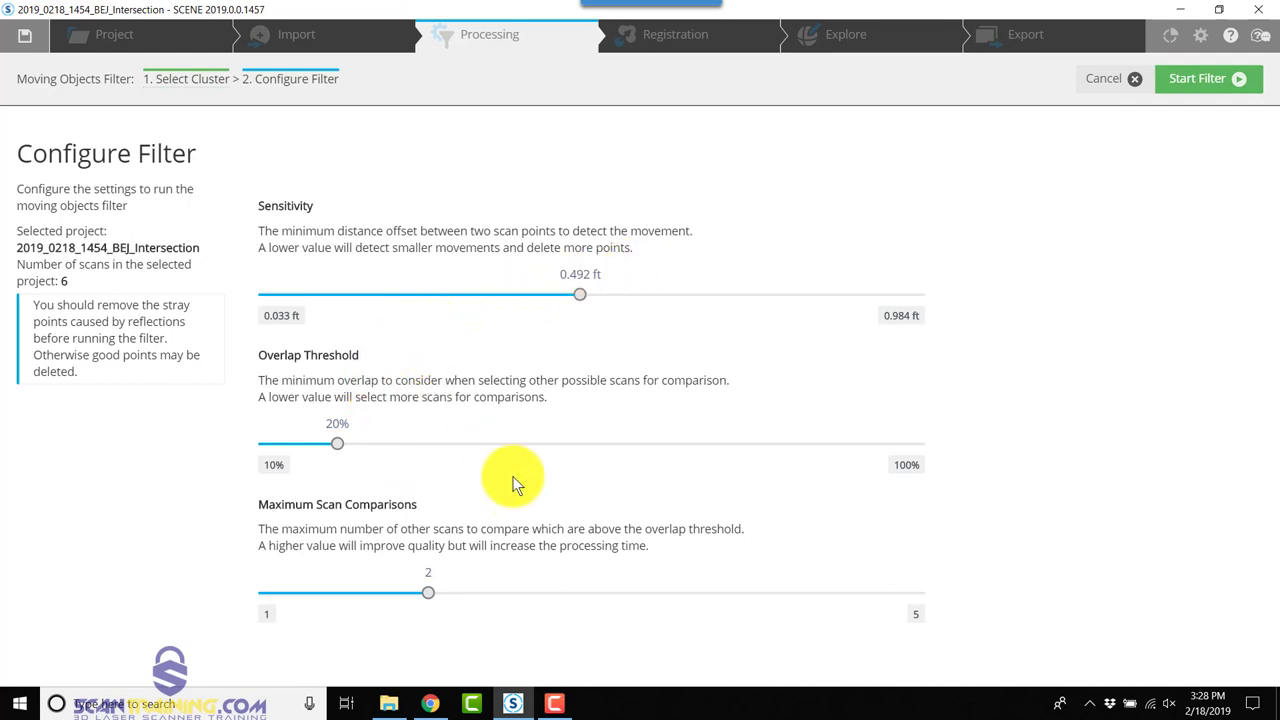
left_click(1204, 76)
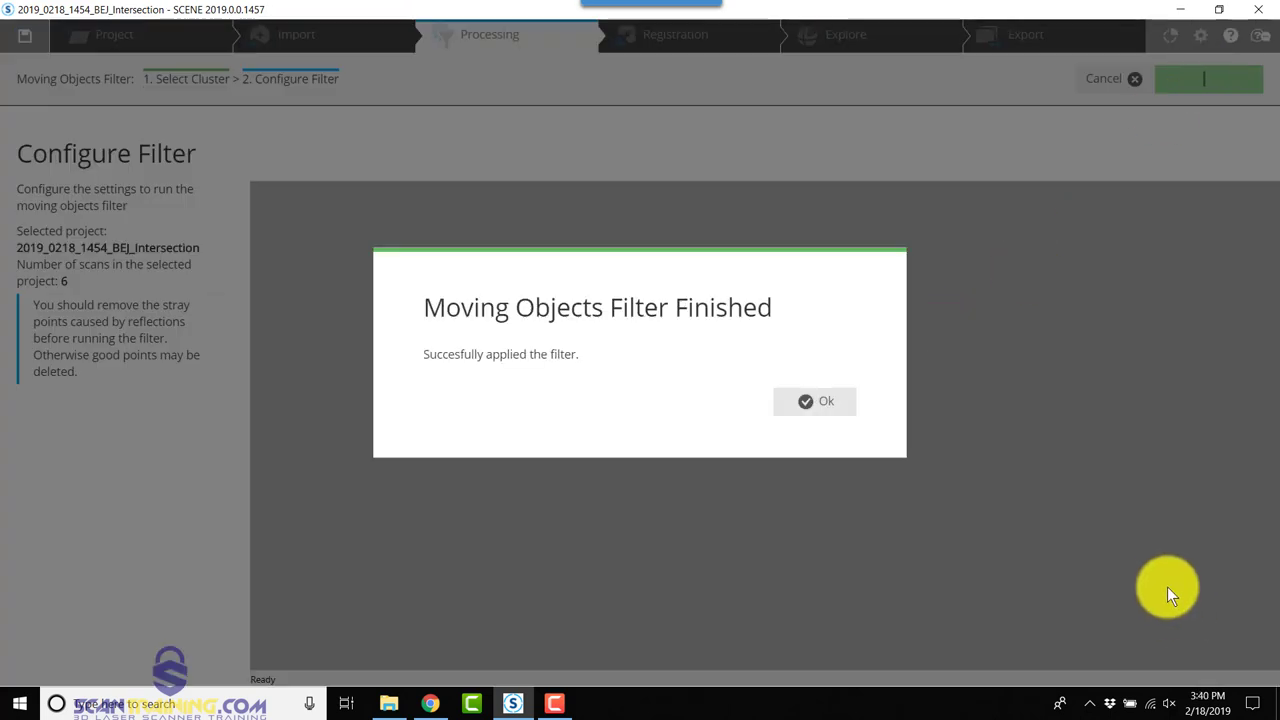
left_click(843, 399)
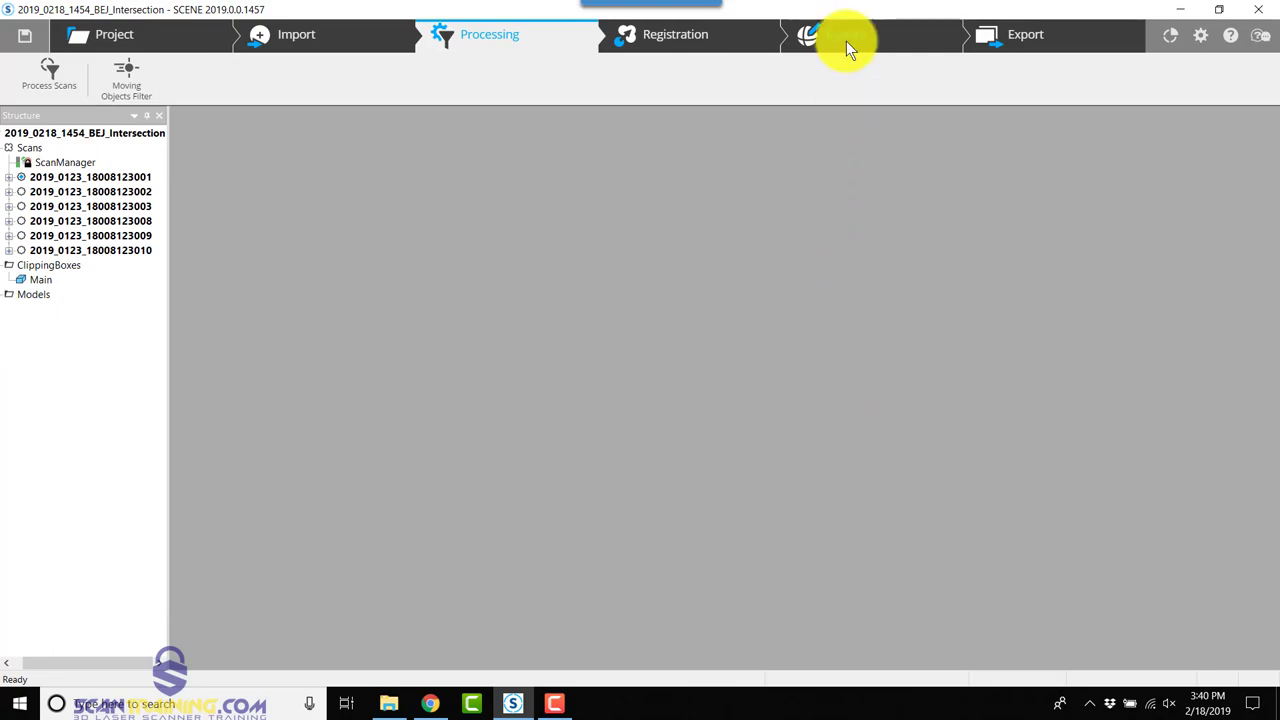
Return to the 3D Explore view and navigate down to street level on the intersection road.
left_click(846, 41)
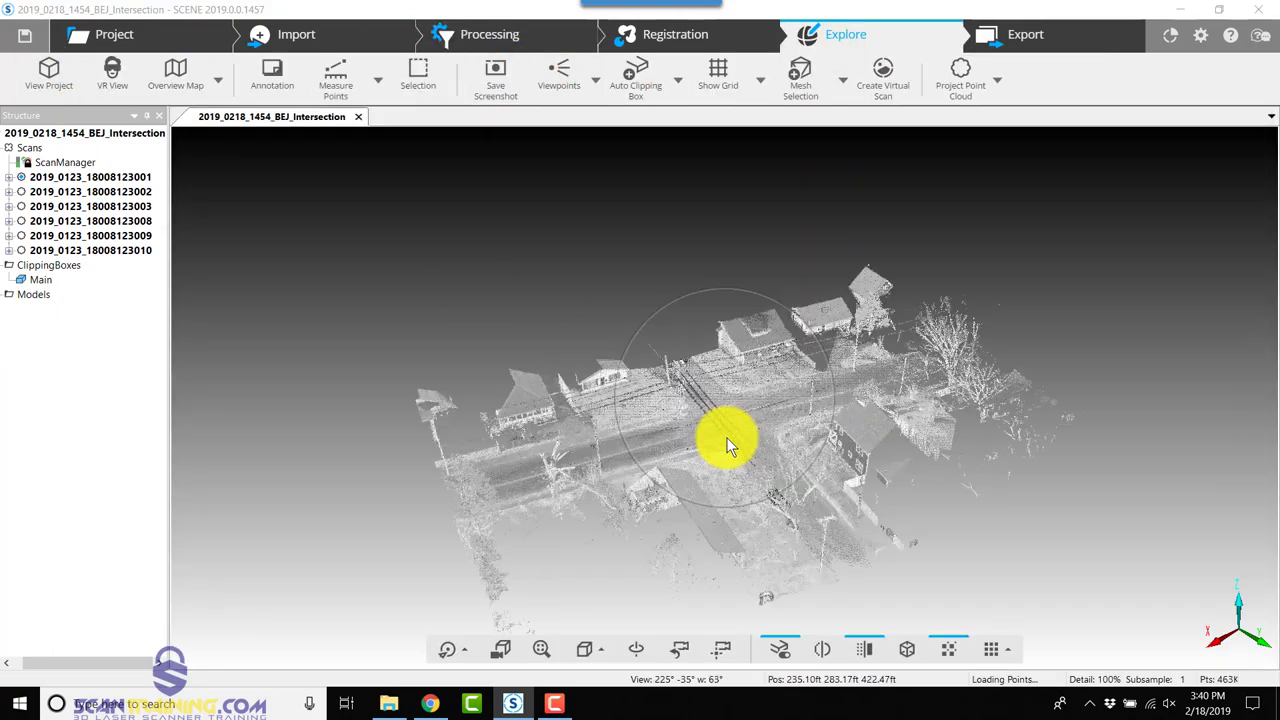
scroll(726, 437, "up", 5)
left_click_drag(728, 433, 852, 543)
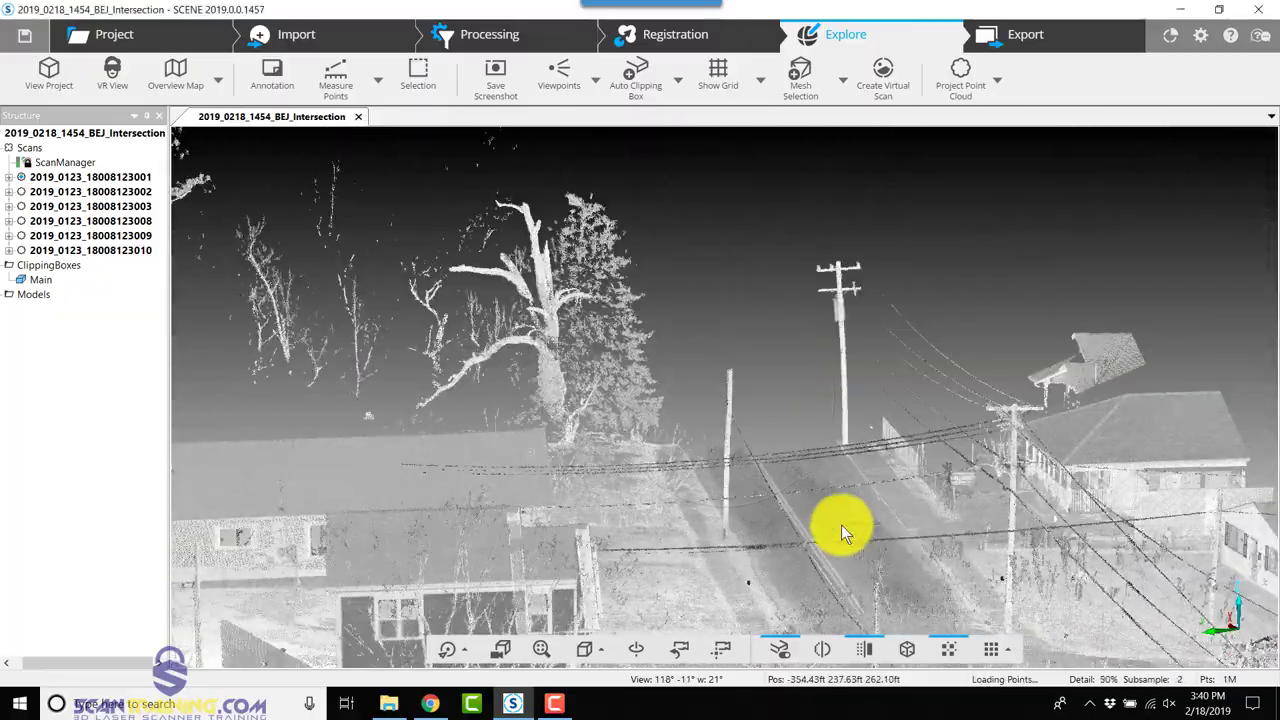
double_click(852, 543)
left_click_drag(718, 396, 882, 163)
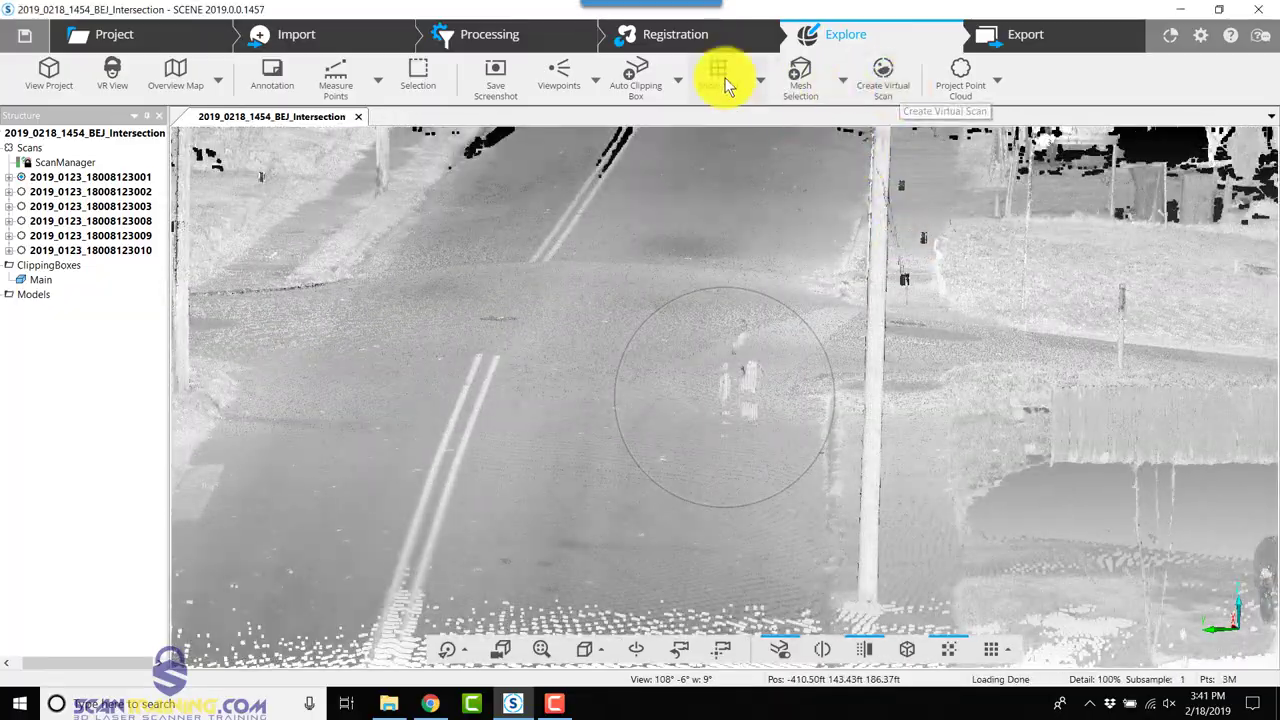
Create an Auto Clipping Box over the road set to Hide Interior, with its outline visibility turned off.
left_click(636, 75)
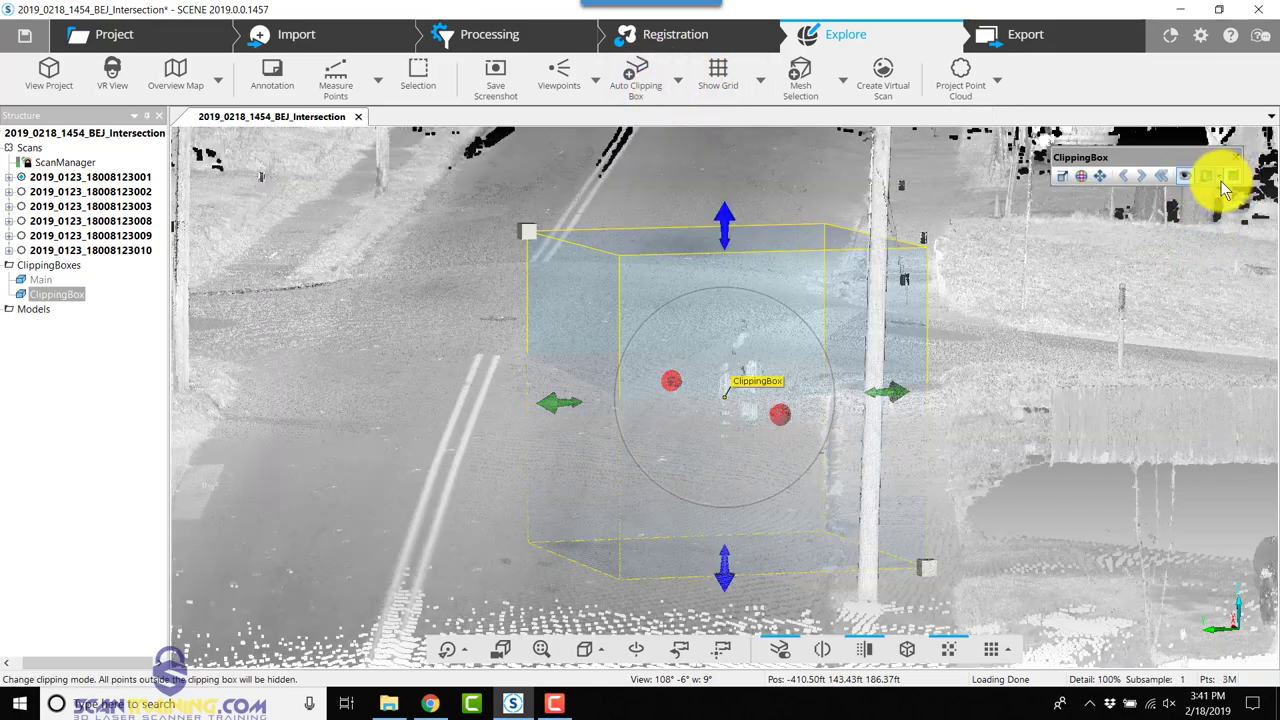
left_click(1225, 178)
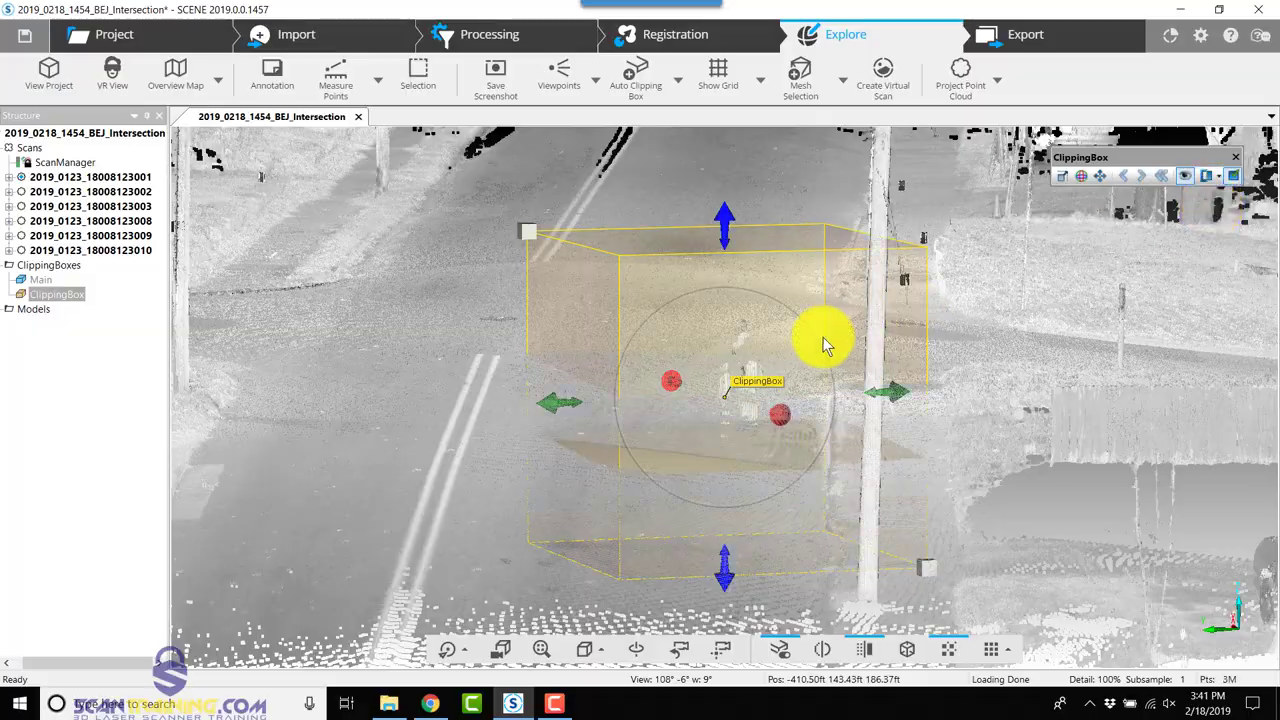
mouse_move(802, 351)
left_mouse_down()
mouse_move(728, 553)
mouse_move(656, 362)
left_mouse_up()
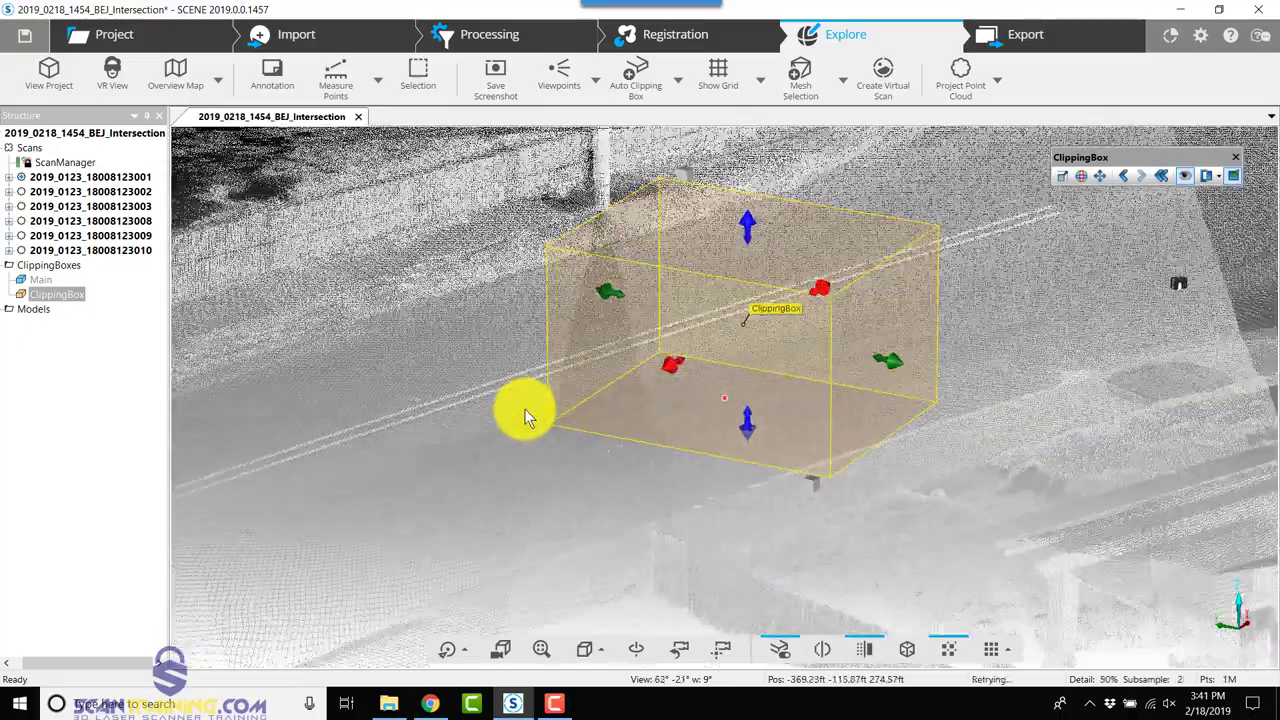
left_click_drag(525, 409, 803, 323)
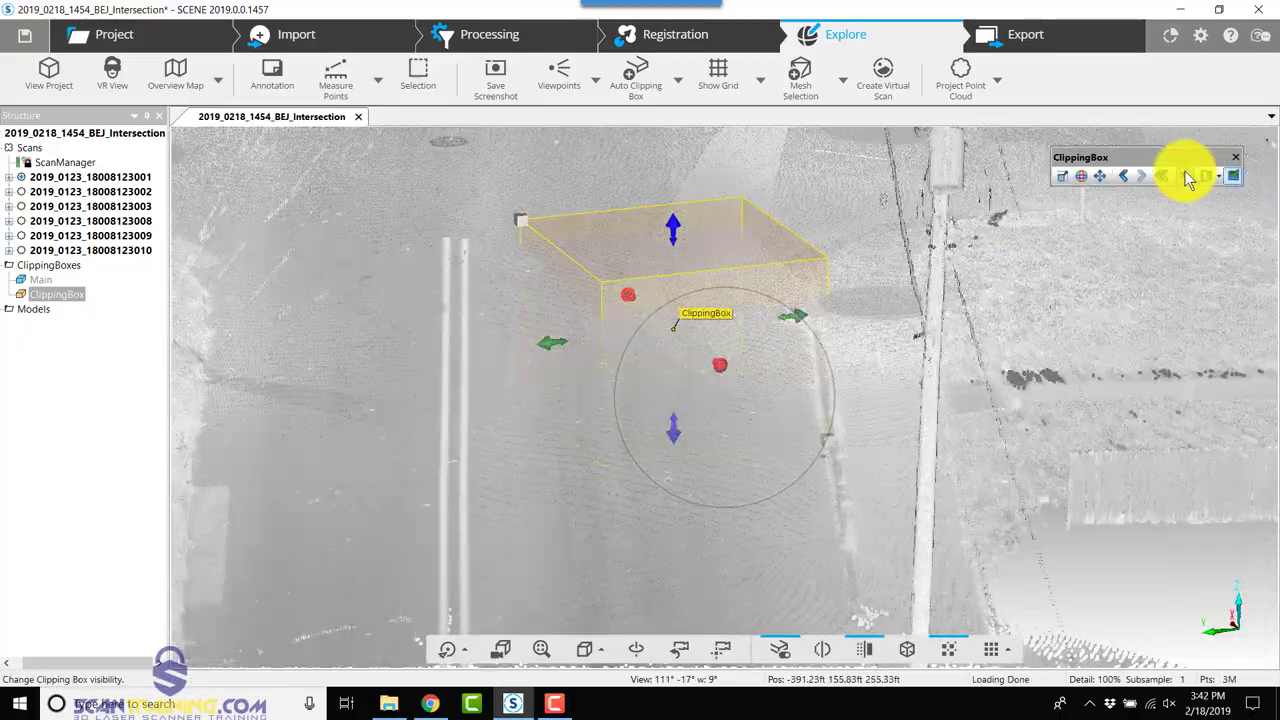
left_click(1184, 176)
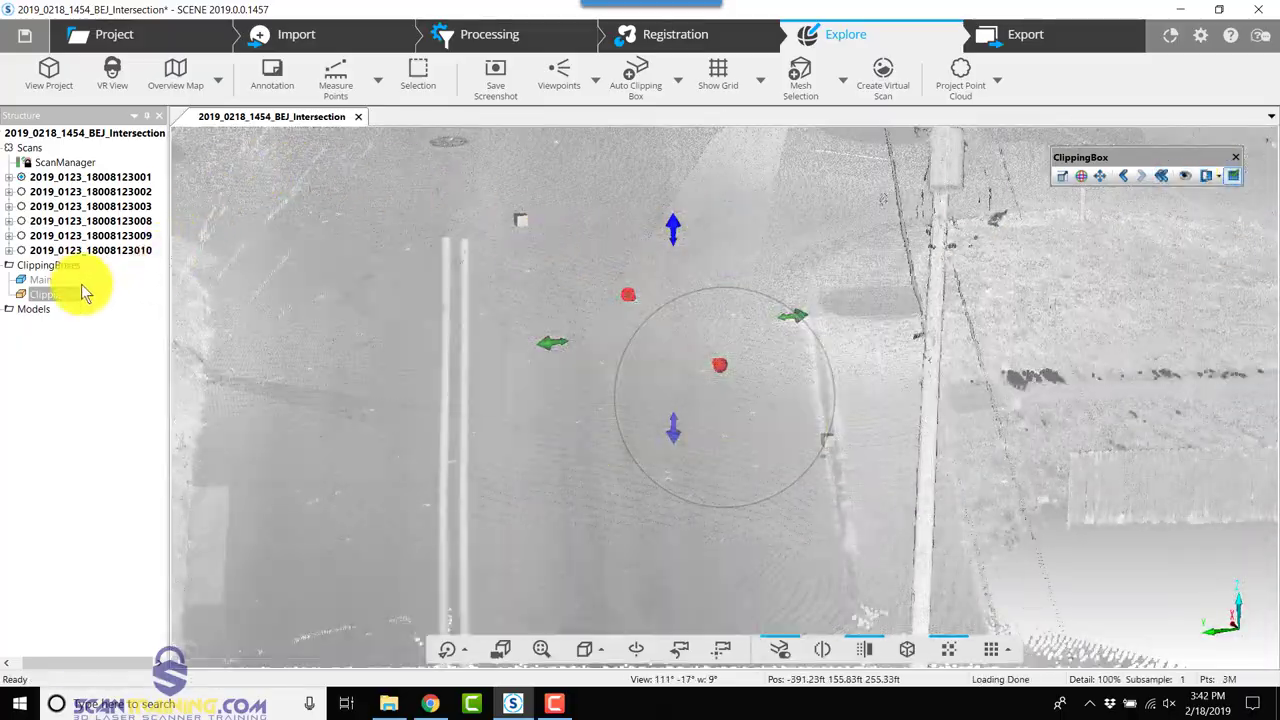
Rename the new clipping box to Hide_people via its Properties.
right_click(55, 294)
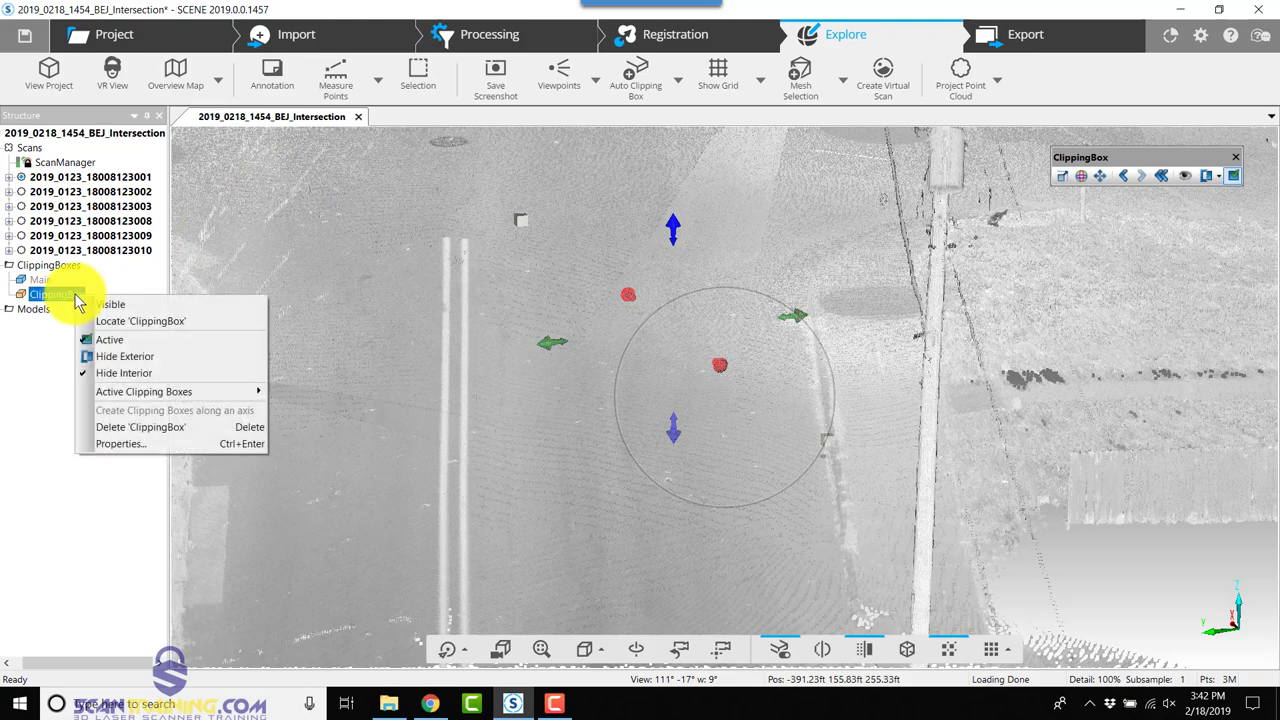
left_click(137, 442)
type("Hide_people")
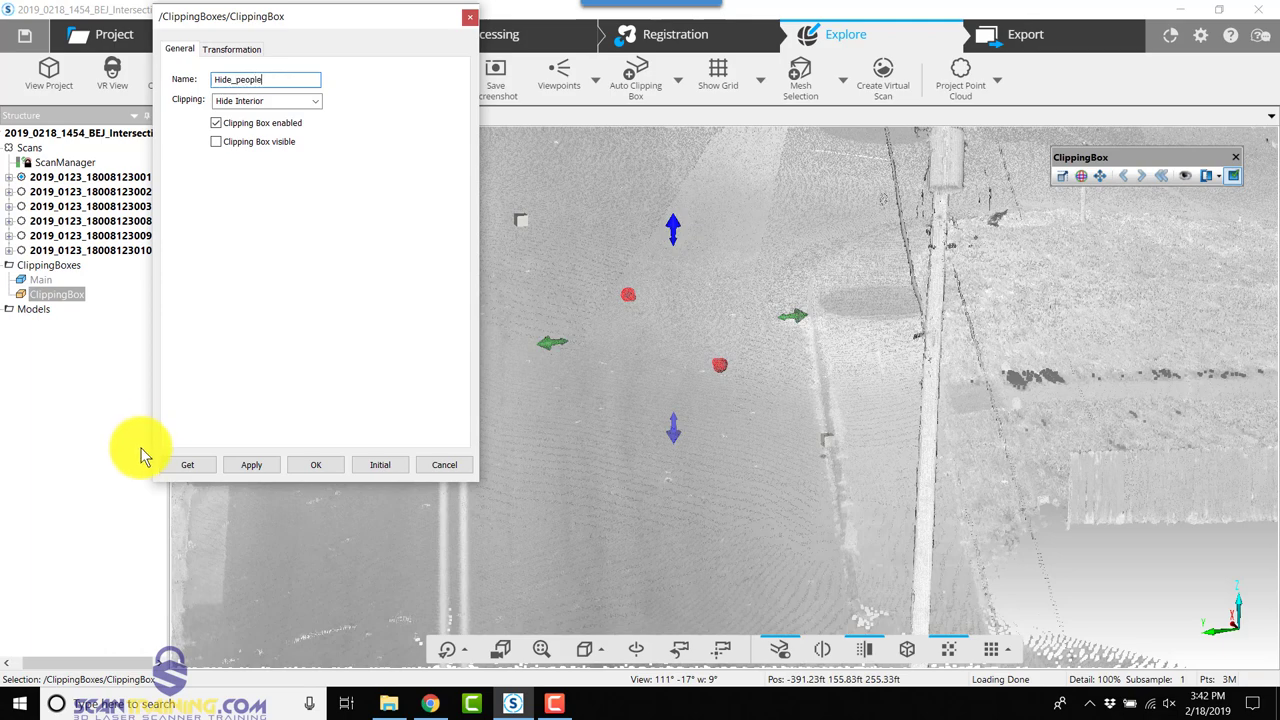
key("Return")
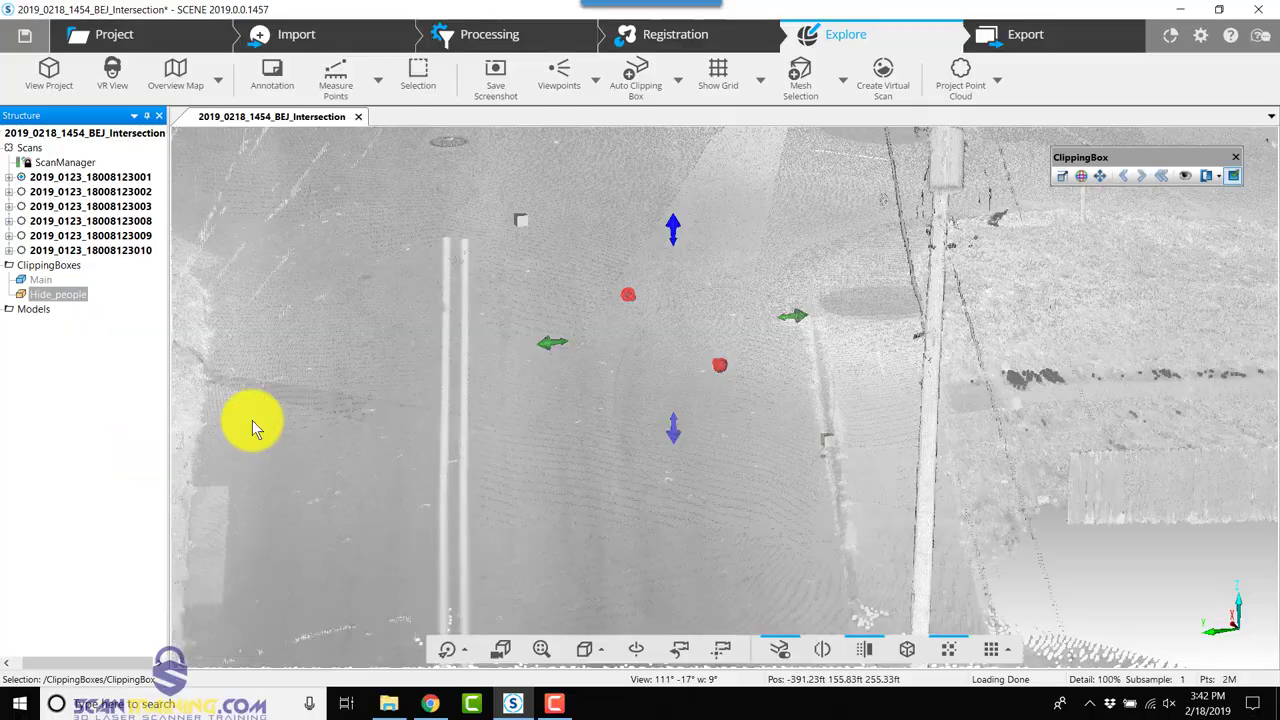
mouse_move(403, 302)
left_mouse_down()
mouse_move(872, 417)
mouse_move(1091, 507)
mouse_move(817, 439)
mouse_move(1071, 438)
mouse_move(848, 459)
mouse_move(1129, 407)
mouse_move(457, 461)
mouse_move(714, 459)
mouse_move(744, 481)
left_mouse_up()
scroll(744, 481, "down", 2)
scroll(758, 475, "down", 2)
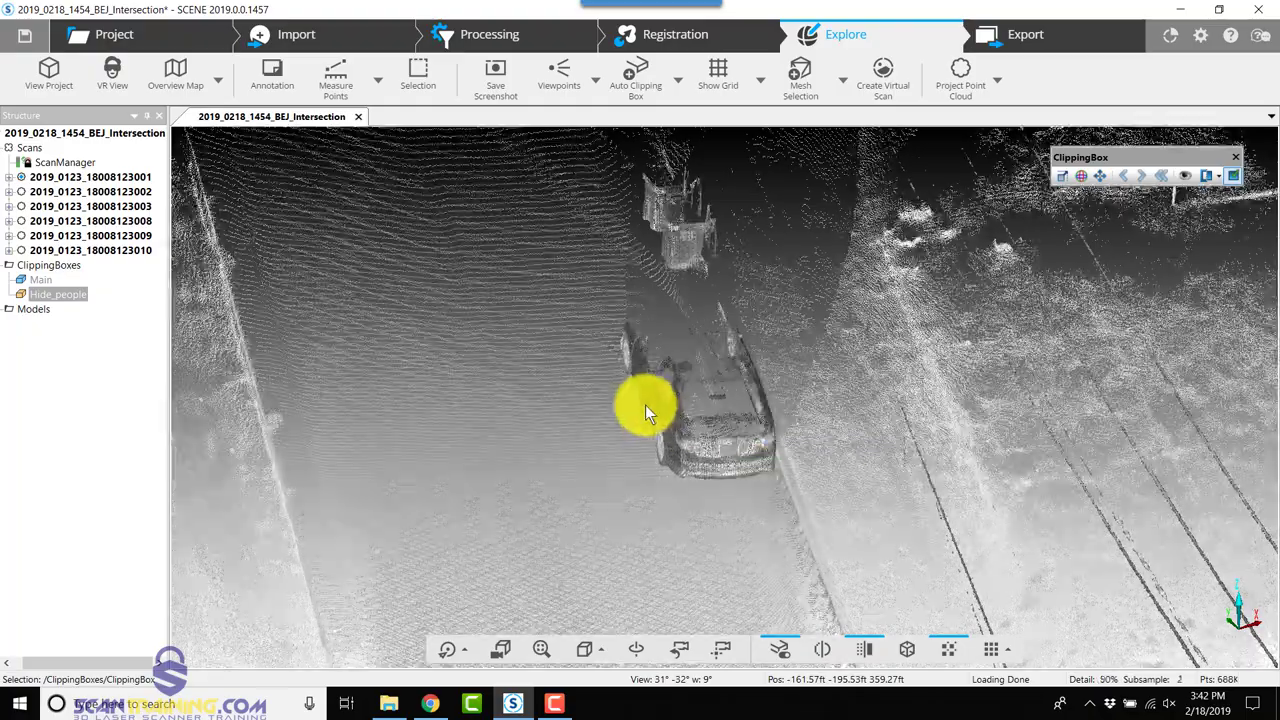
scroll(645, 405, "down", 3)
scroll(645, 405, "down", 3)
scroll(645, 405, "down", 3)
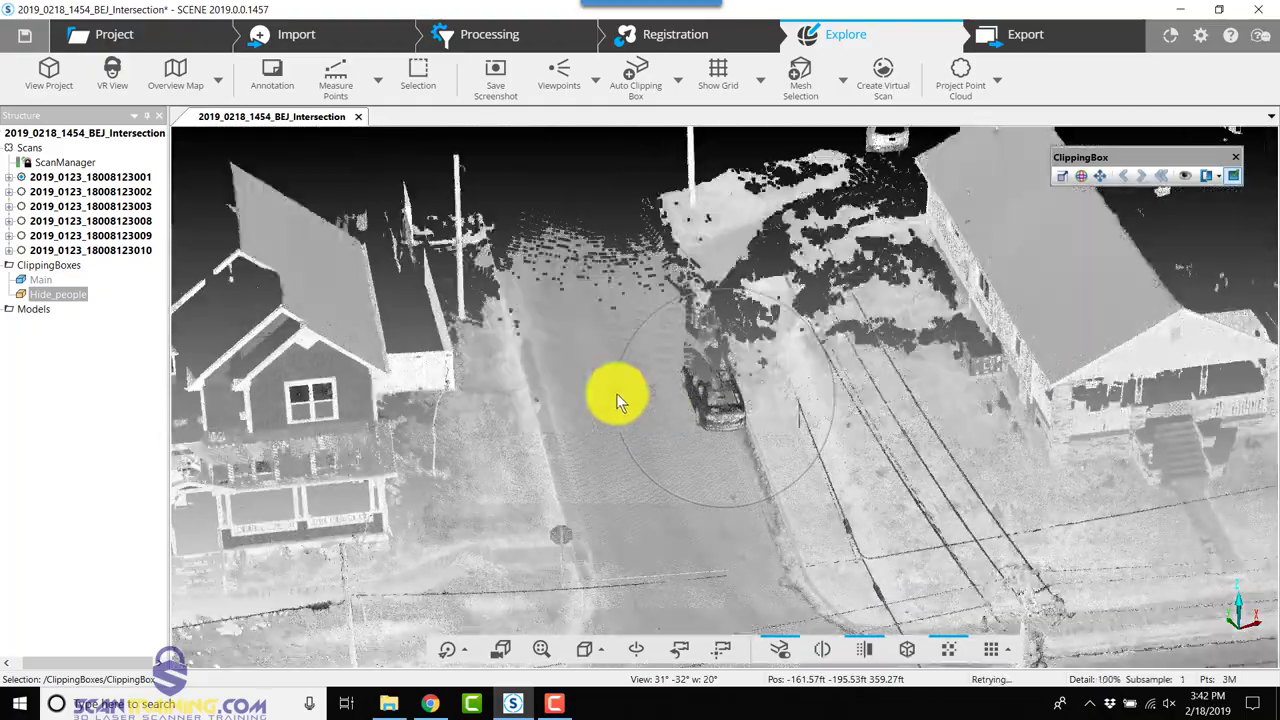
Select the Main clipping box for editing and drag one side outward over the street.
left_click(41, 279)
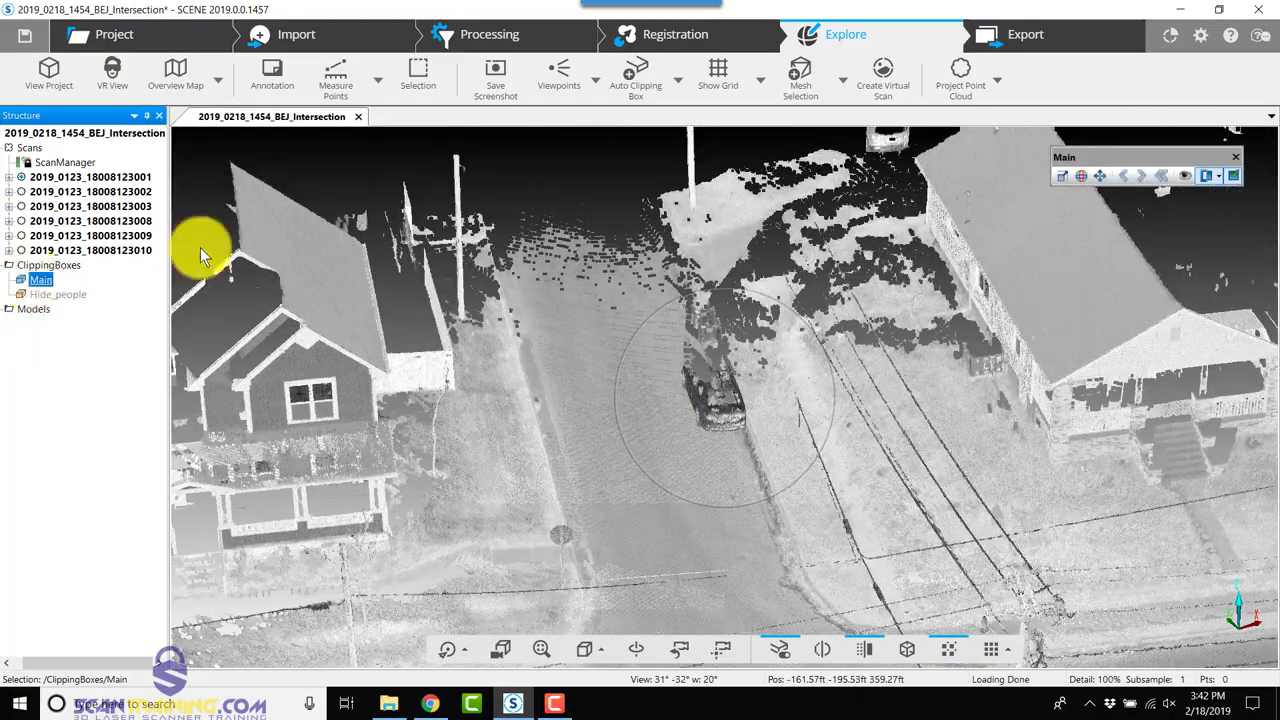
scroll(580, 201, "down", 3)
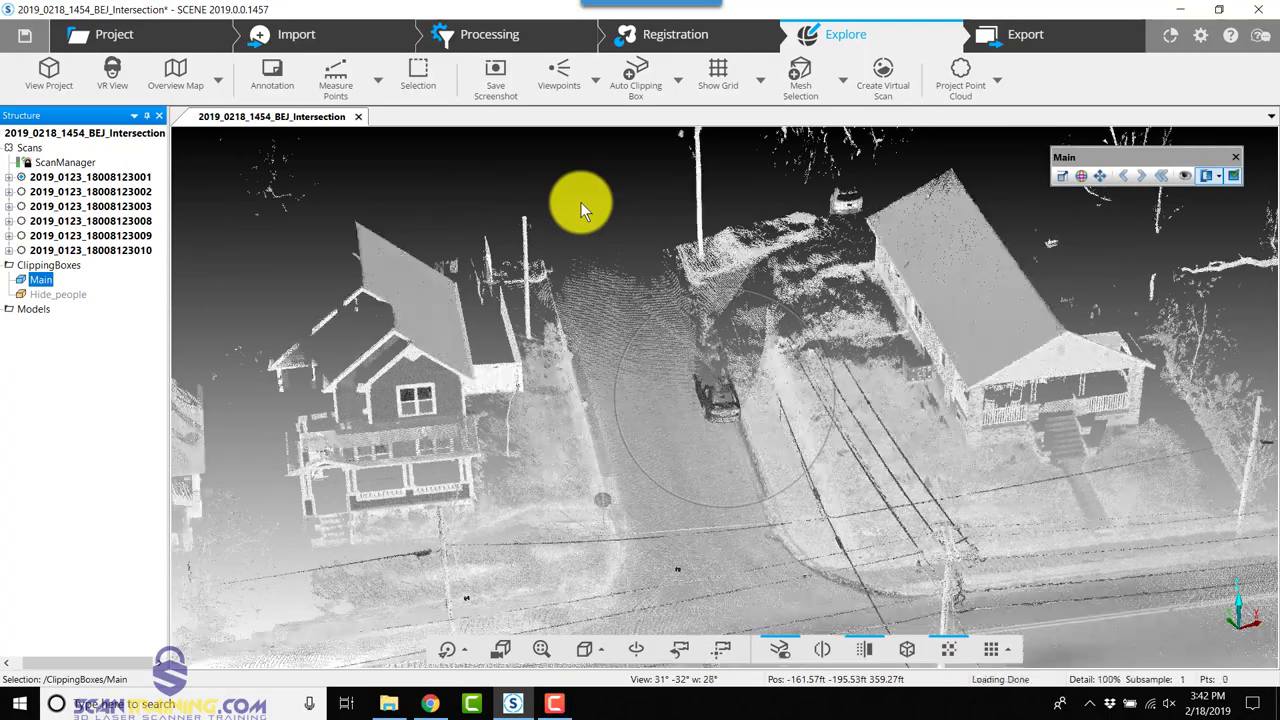
scroll(580, 201, "down", 3)
left_click_drag(540, 380, 628, 384)
double_click(41, 279)
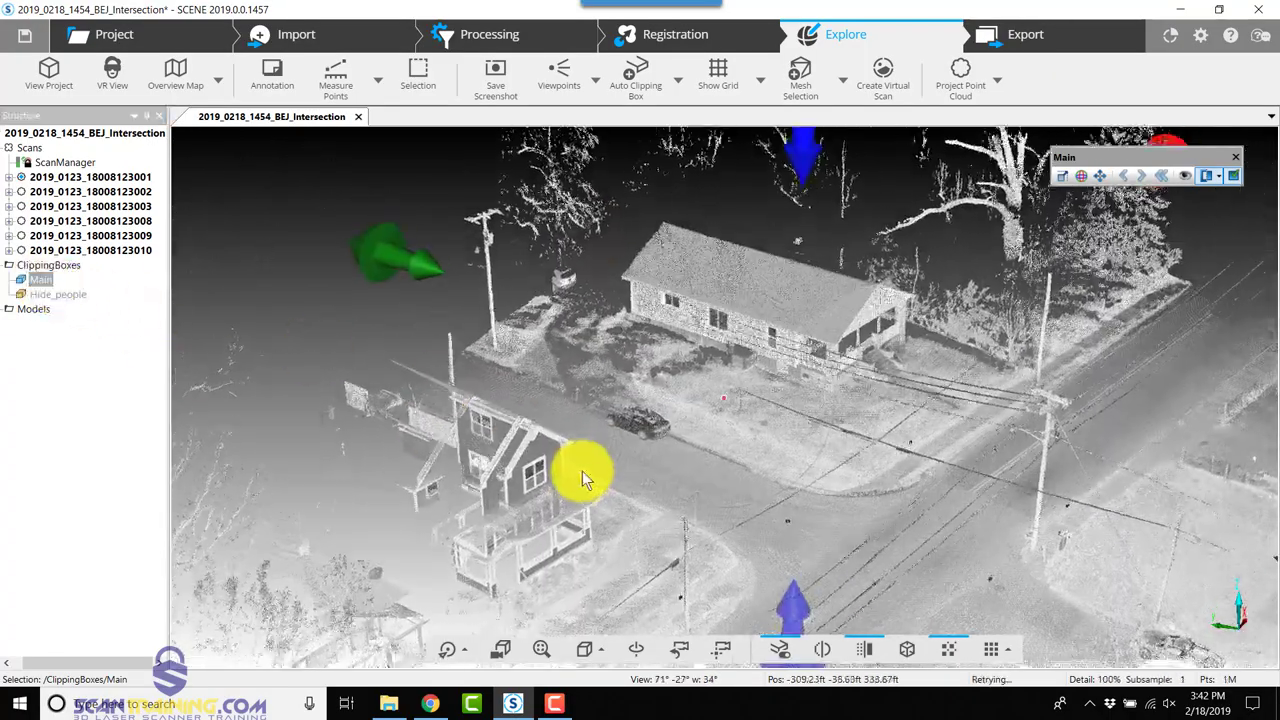
left_click_drag(582, 470, 615, 355)
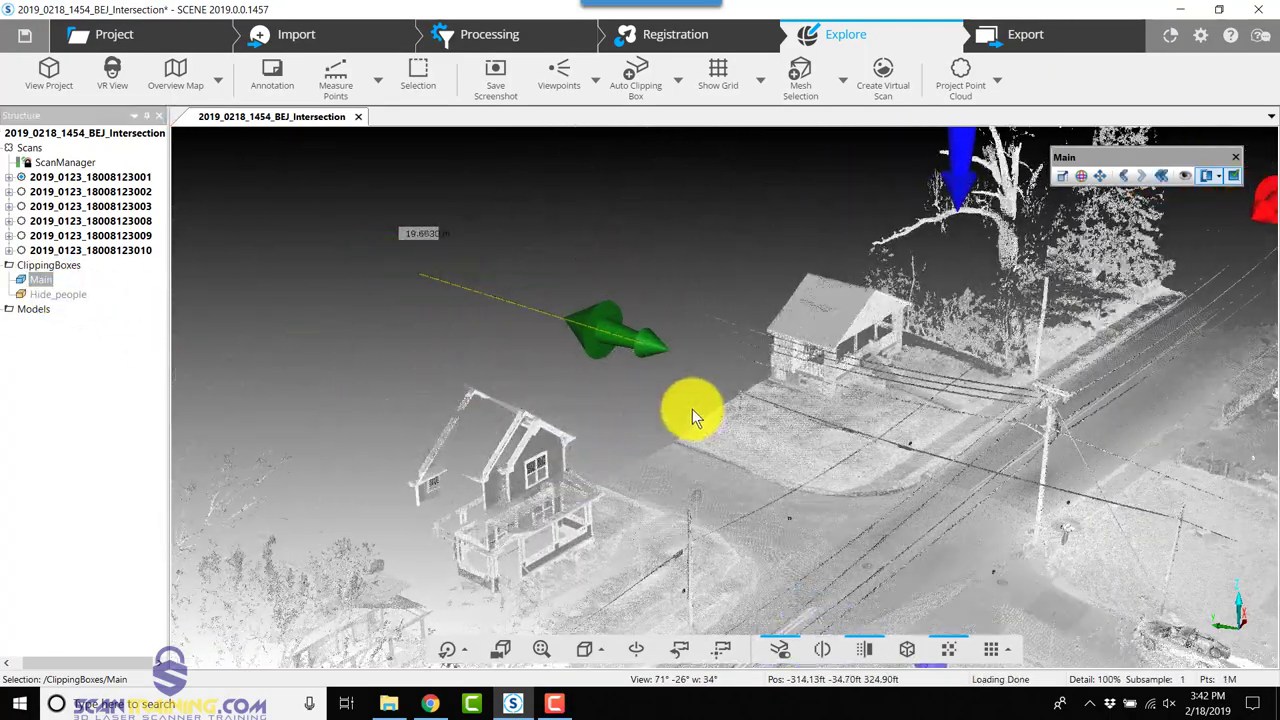
mouse_move(456, 426)
left_mouse_down()
mouse_move(484, 393)
mouse_move(963, 296)
left_mouse_up()
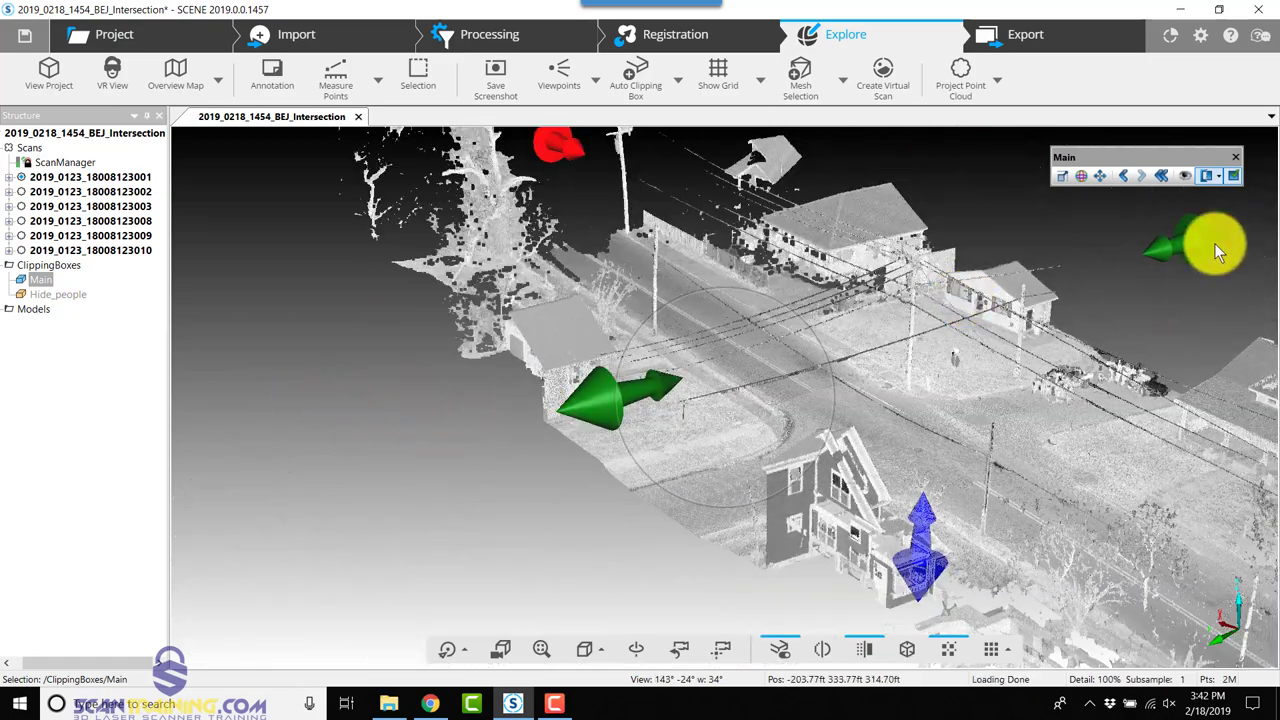
left_click_drag(1212, 245, 1098, 281)
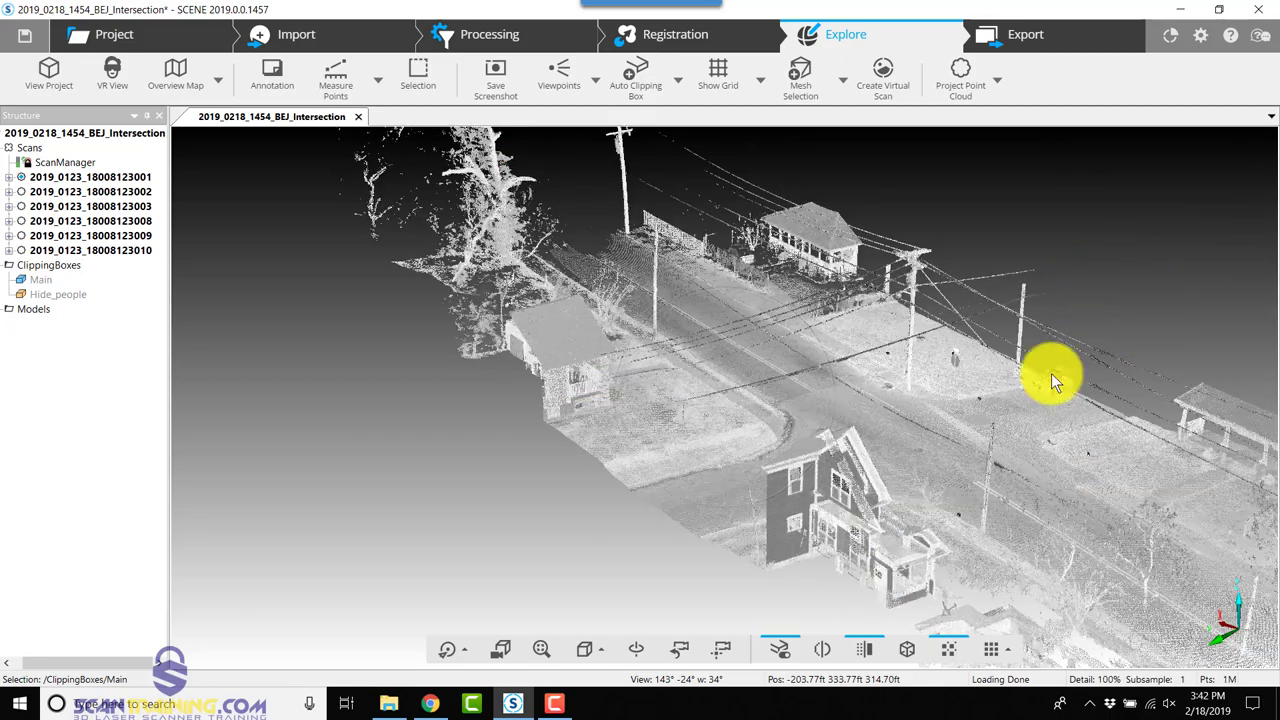
Toggle the Main clipping box and stretch another side to take in more of the intersection.
left_click_drag(1067, 370, 627, 185)
left_click(22, 279)
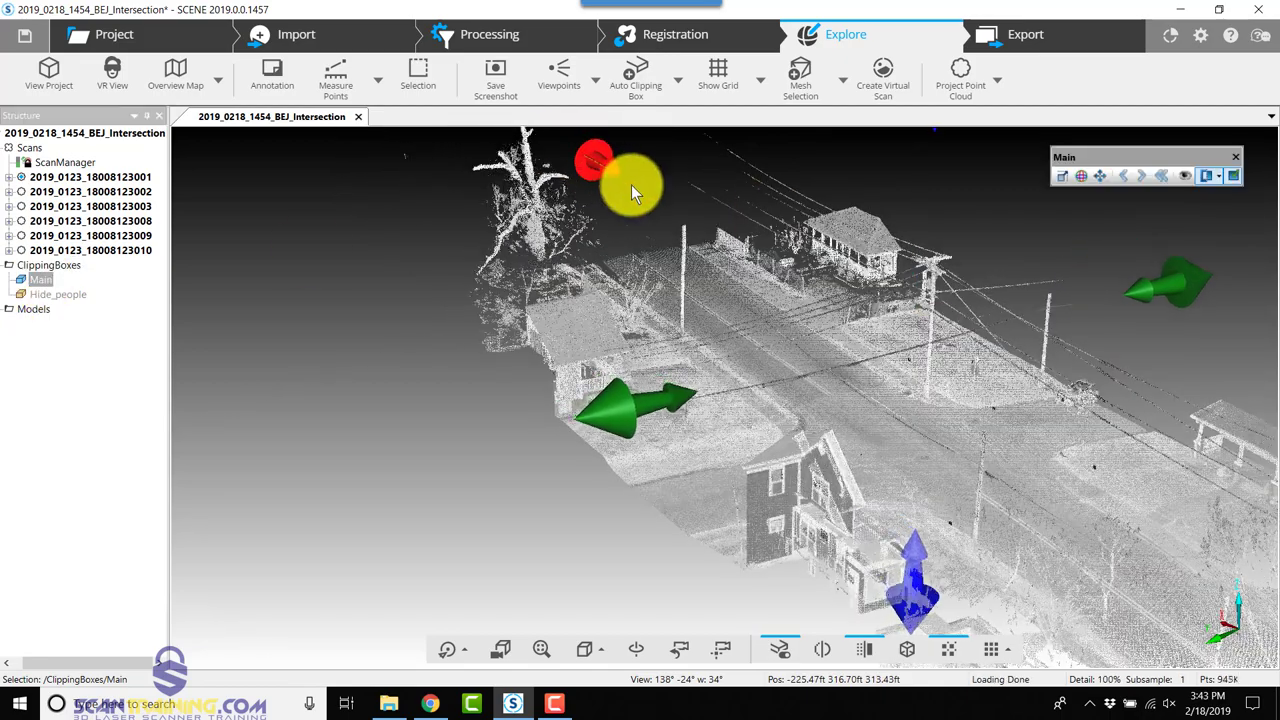
middle_click_drag(631, 185, 765, 265)
left_click_drag(1215, 385, 1108, 338)
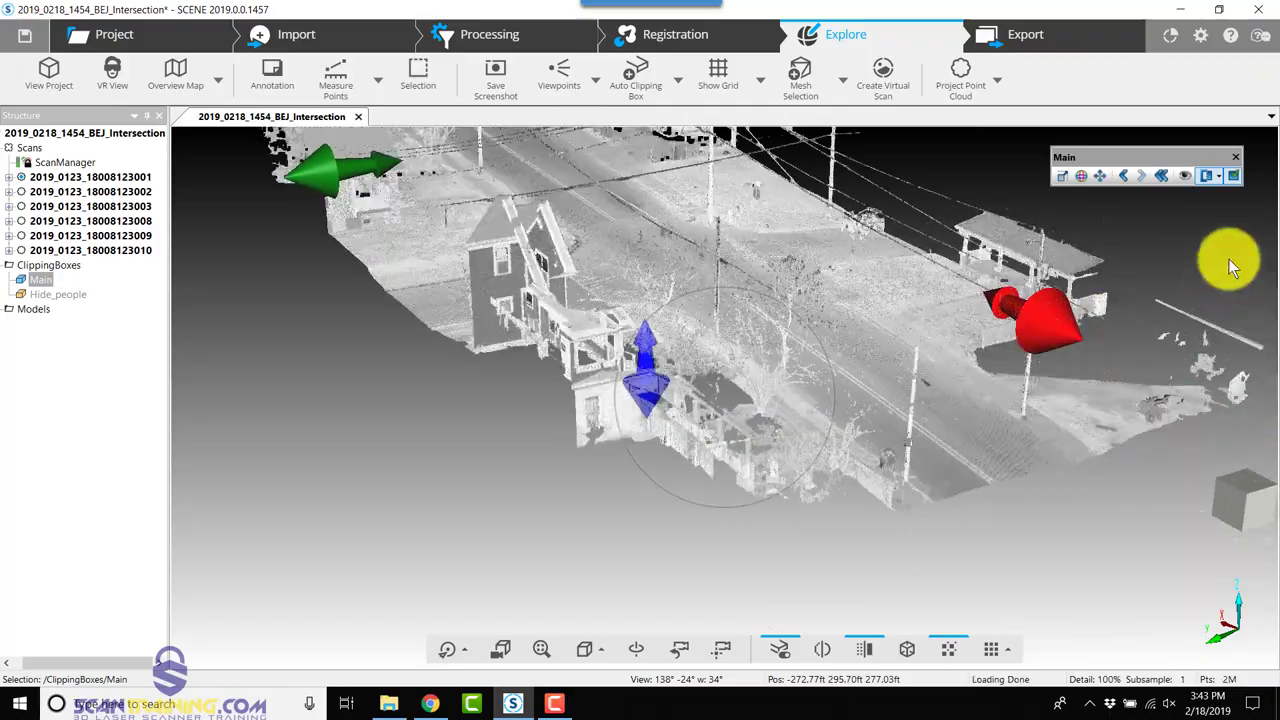
mouse_move(1210, 277)
left_mouse_down()
mouse_move(903, 429)
mouse_move(1165, 302)
left_mouse_up()
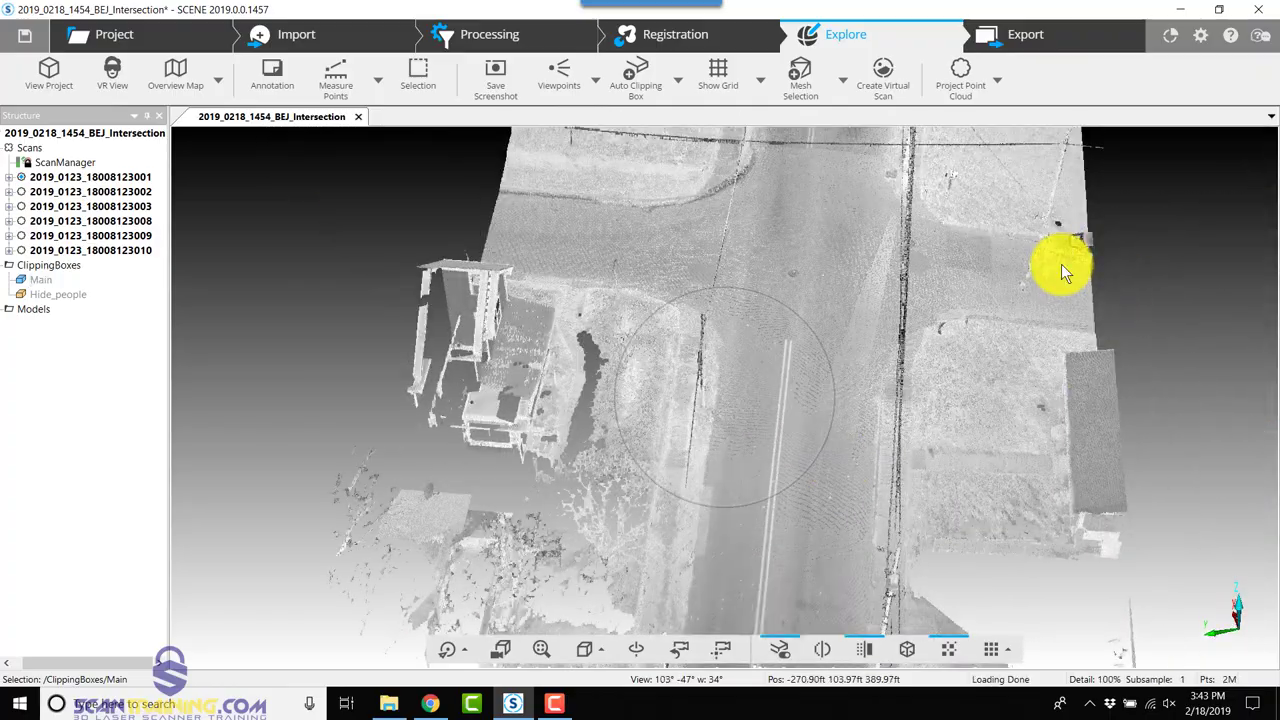
scroll(1060, 261, "up", 5)
scroll(1020, 291, "up", 5)
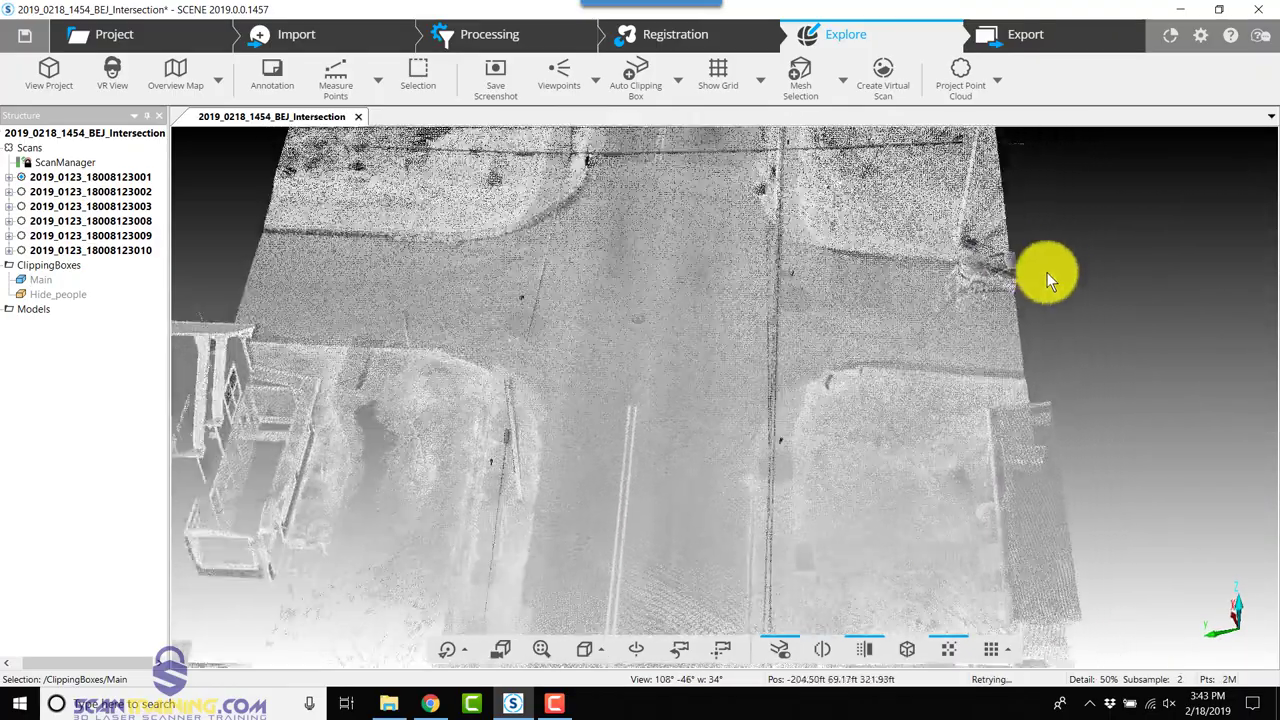
Zoom in on the parked car at the corner and add an Auto Clipping Box around it.
left_click_drag(1020, 291, 822, 350)
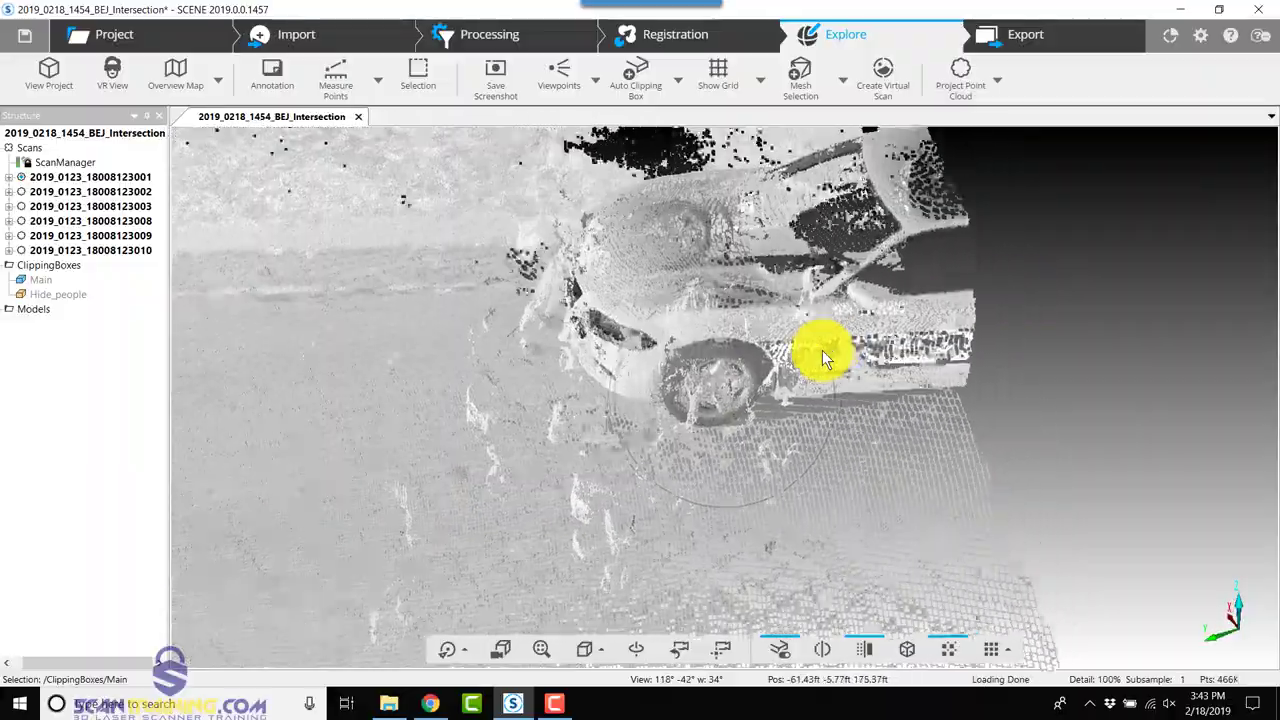
scroll(821, 351, "down", 3)
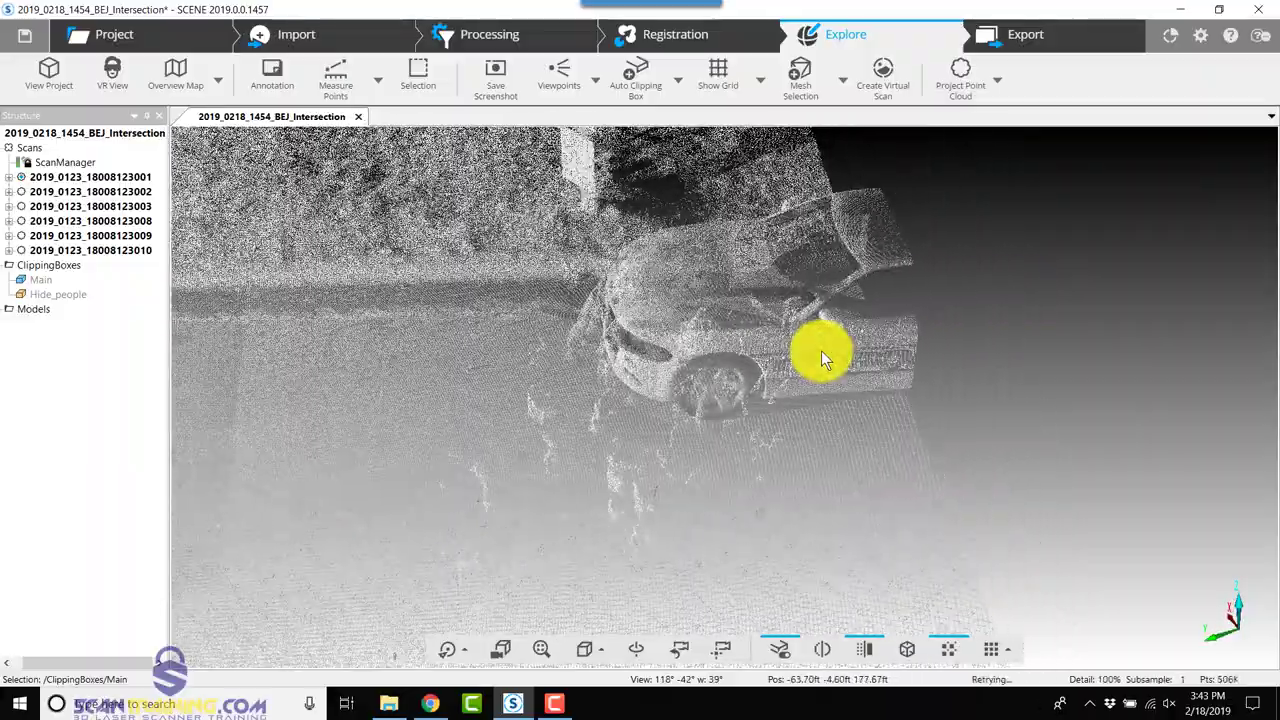
scroll(821, 351, "down", 3)
left_click_drag(821, 351, 812, 250)
left_click(636, 75)
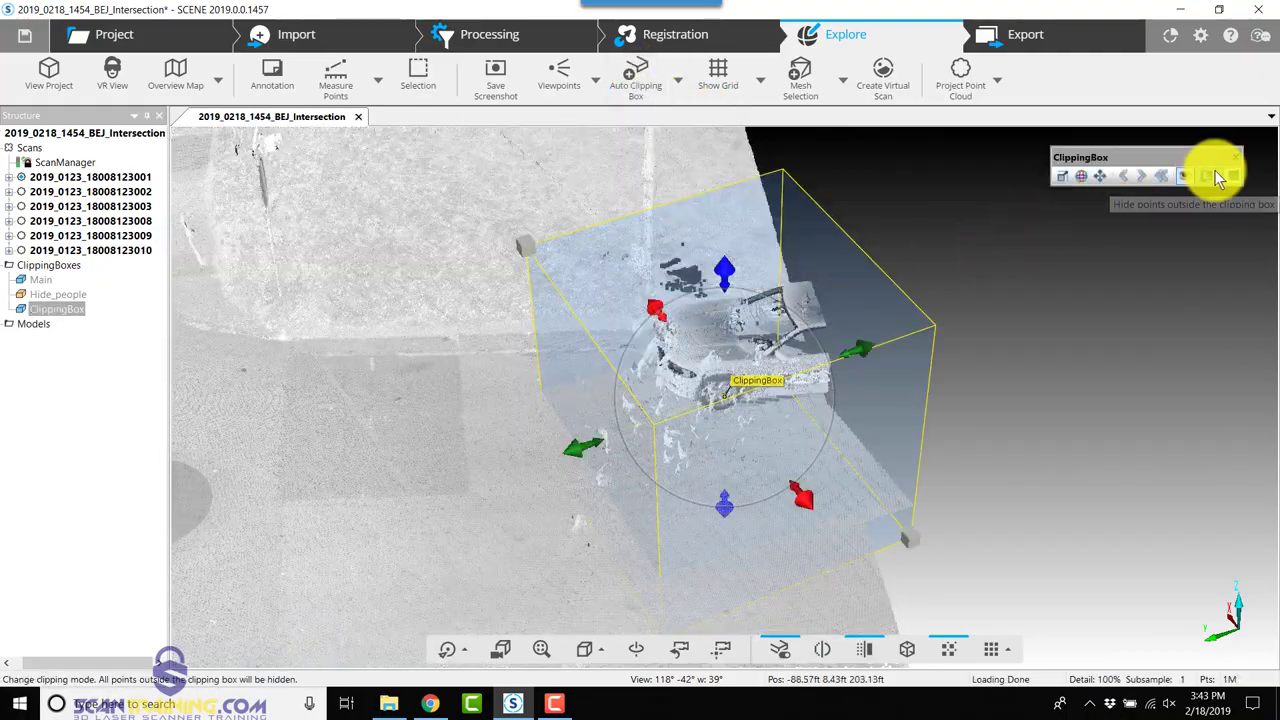
Set the car's clipping box to Hide Interior and adjust it with the resize and rotate handles.
left_click(1215, 176)
left_click(1140, 205)
left_click(1081, 176)
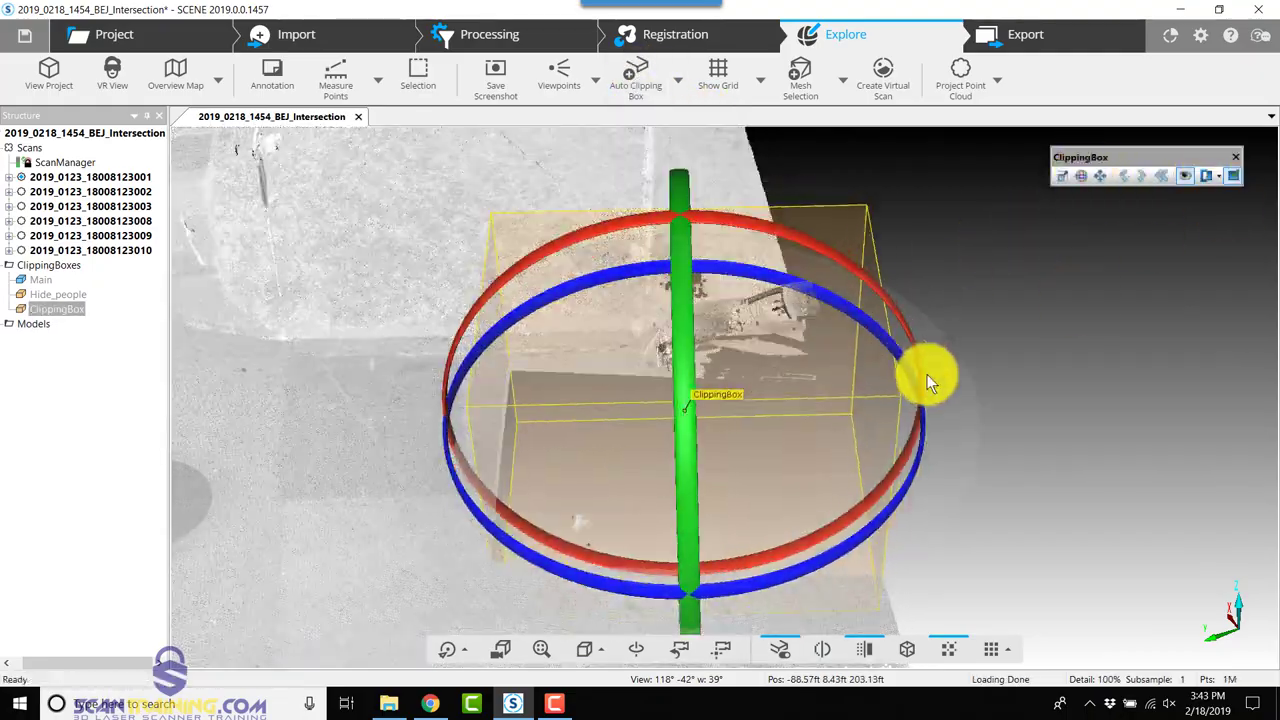
left_click(1062, 176)
mouse_move(681, 459)
middle_mouse_down()
mouse_move(1070, 478)
mouse_move(1056, 277)
middle_mouse_up()
left_click(1081, 176)
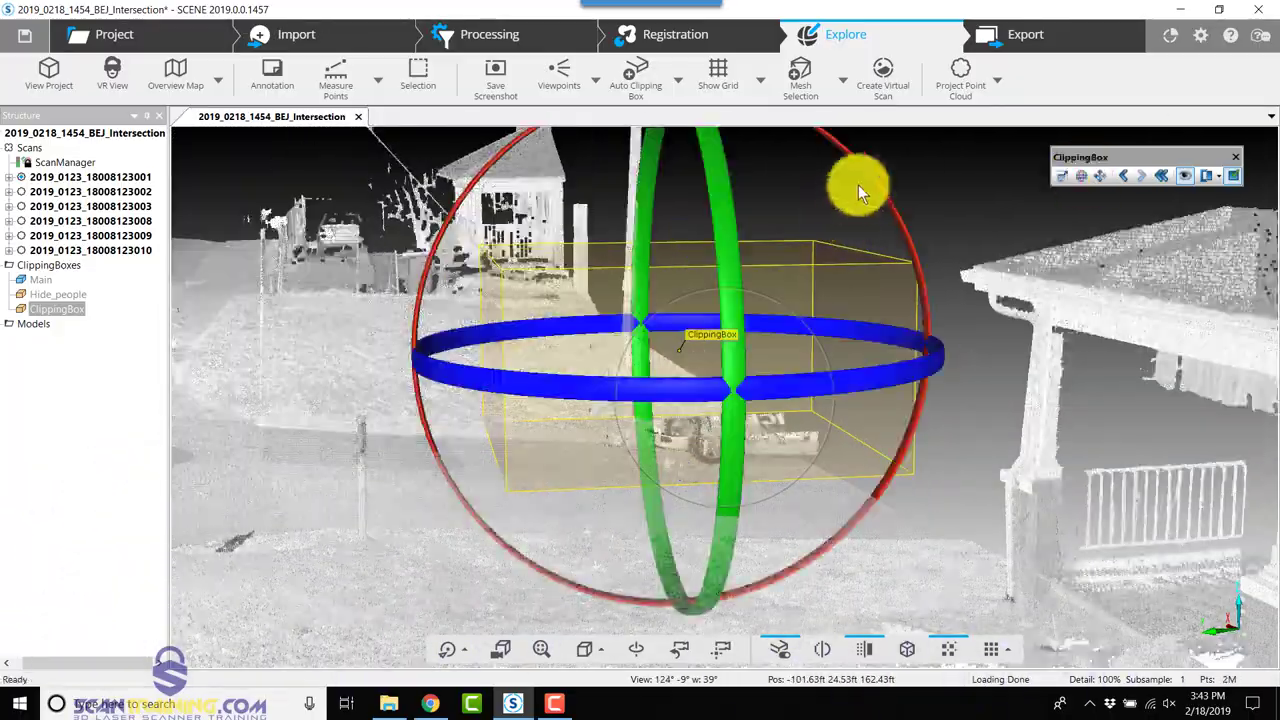
left_click(1062, 176)
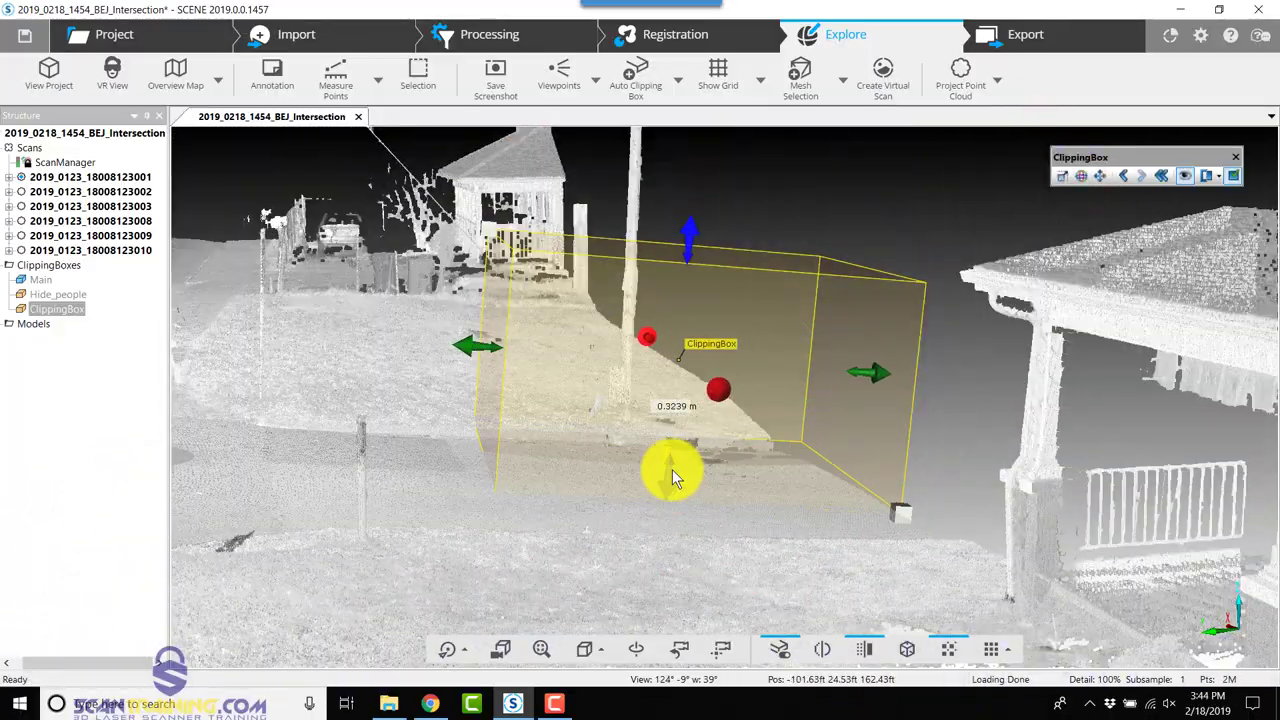
key("space")
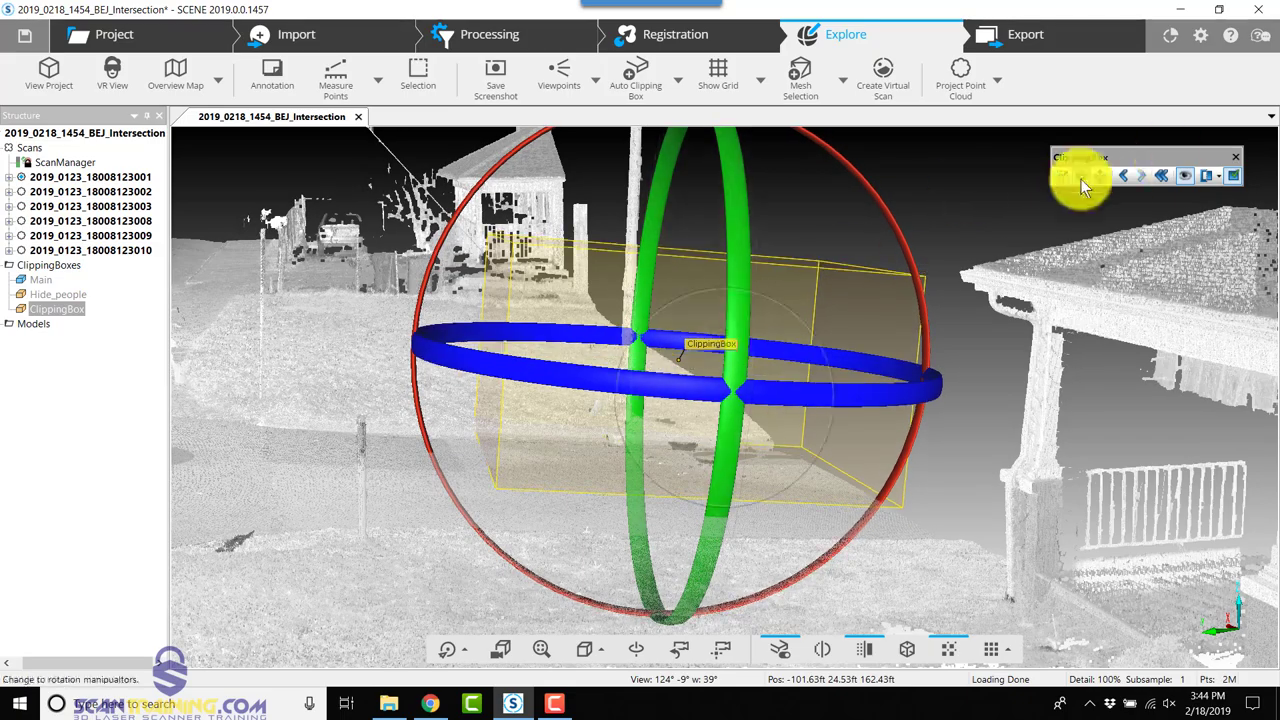
left_click(1062, 176)
Rename the clipping box to Hide_people2 in Properties and hide its outline.
right_click(57, 308)
left_click(93, 460)
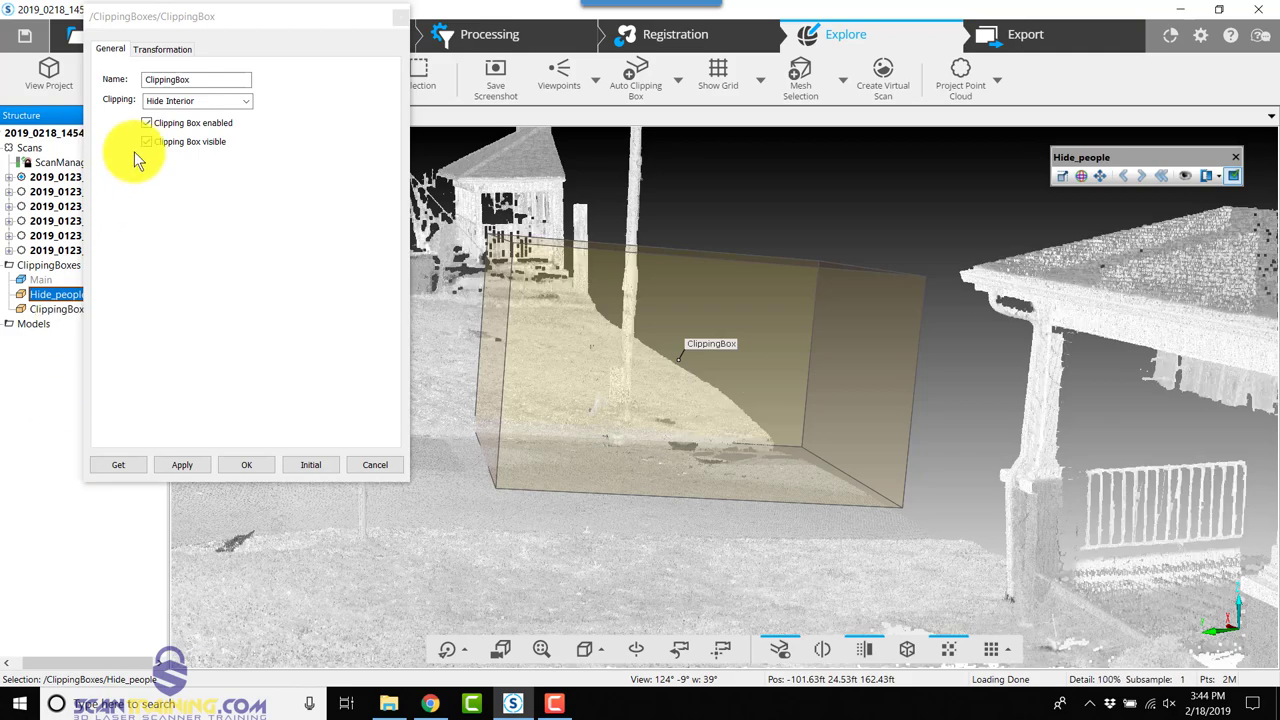
left_click(55, 308)
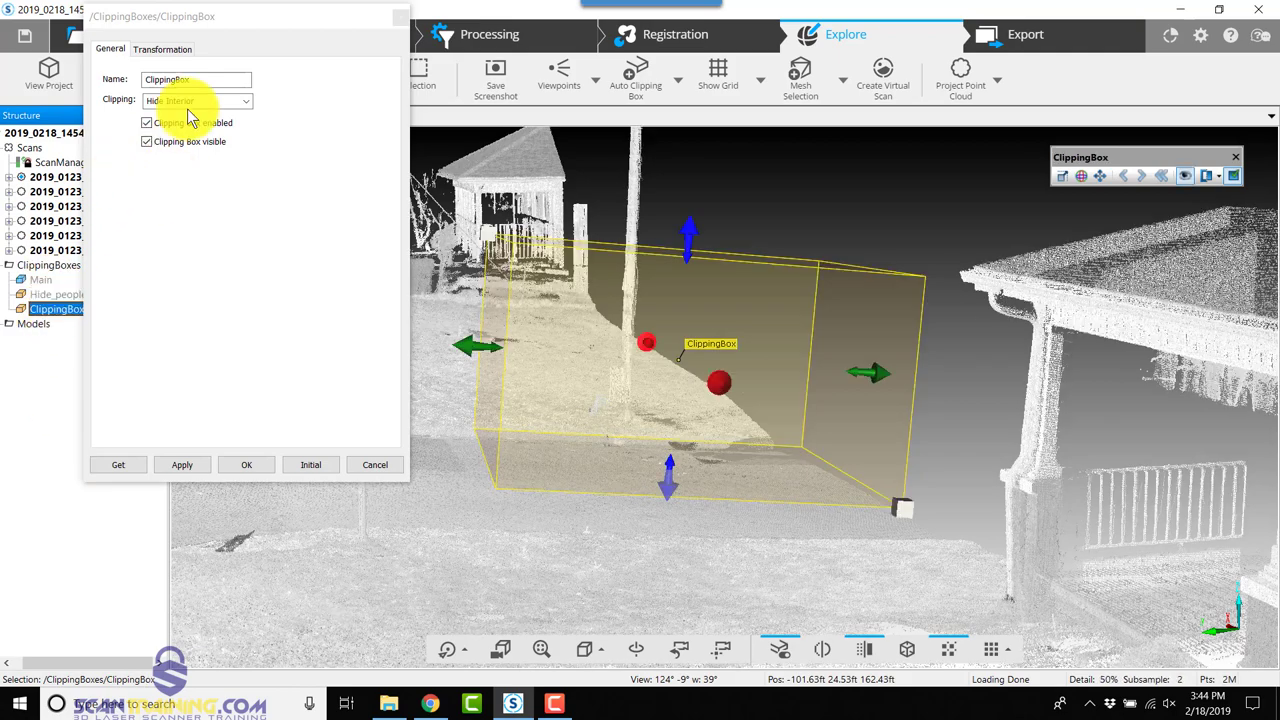
left_click_drag(196, 79, 100, 85)
type("Hide_people2")
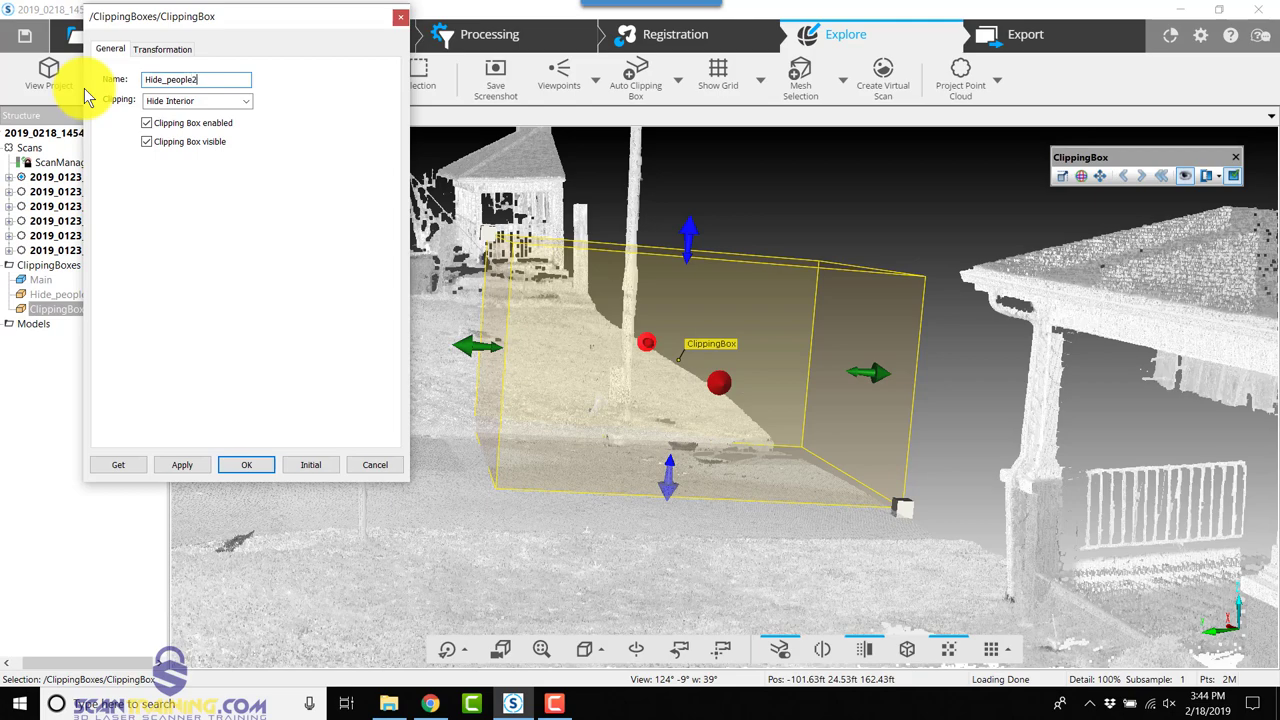
key("Return")
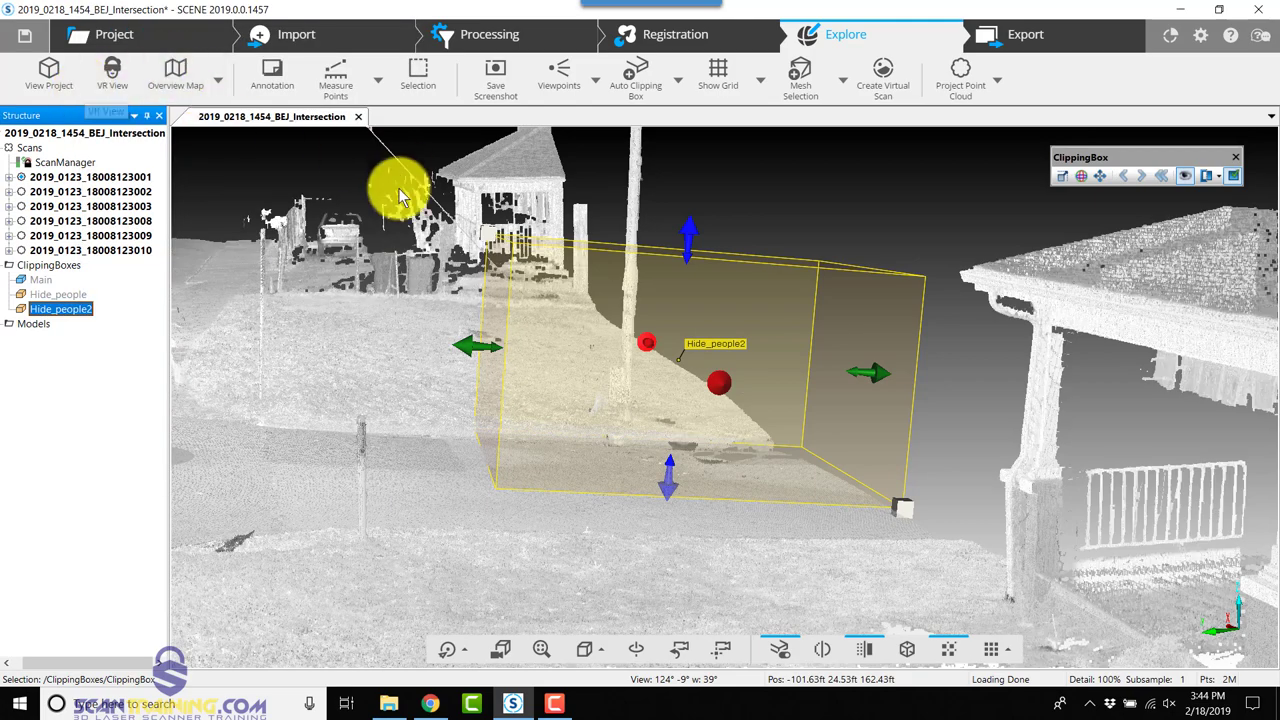
left_click(1184, 177)
left_click(866, 182)
left_click_drag(935, 195, 824, 228)
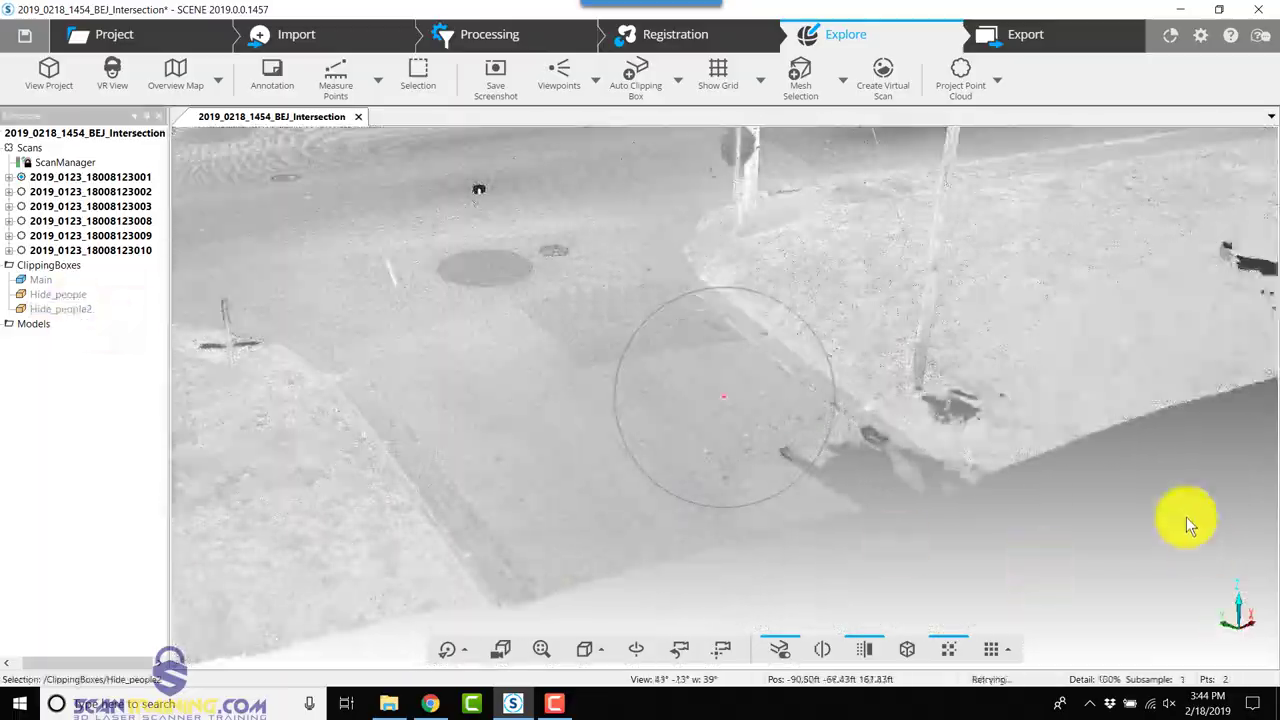
mouse_move(1186, 517)
left_mouse_down()
mouse_move(1123, 488)
mouse_move(768, 530)
left_mouse_up()
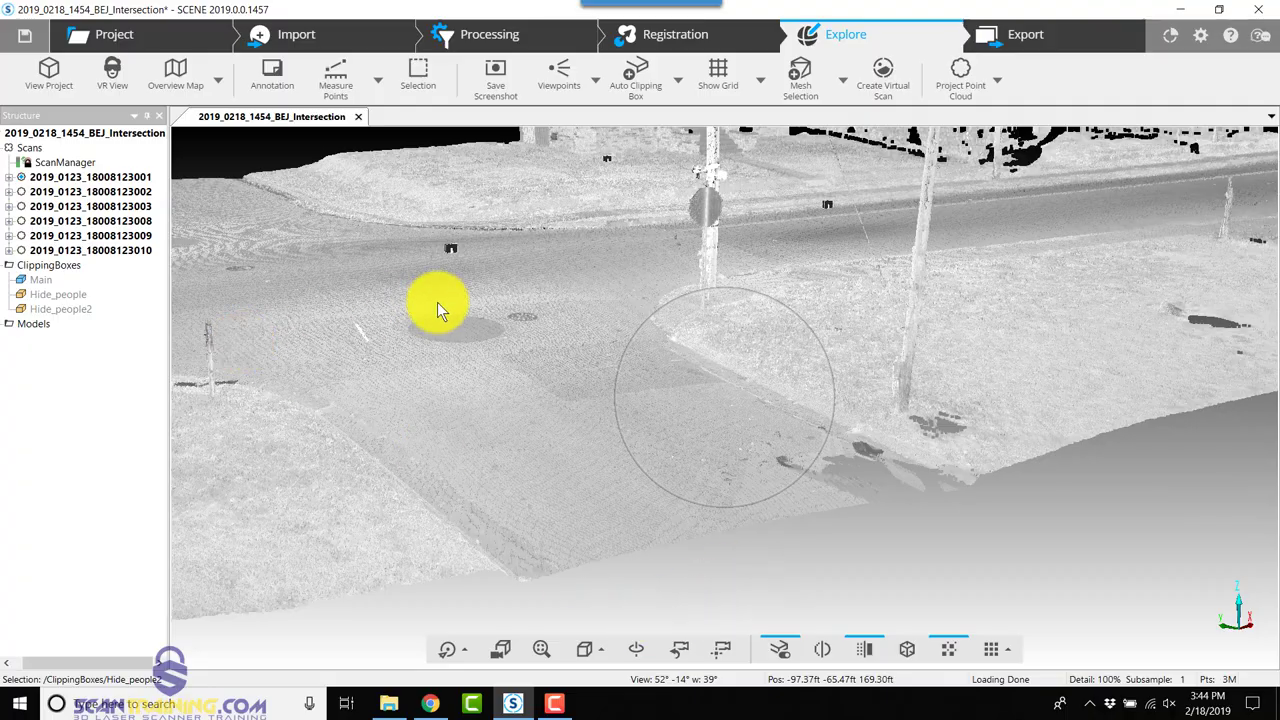
mouse_move(353, 287)
left_mouse_down()
mouse_move(407, 350)
mouse_move(461, 345)
mouse_move(168, 280)
left_mouse_up()
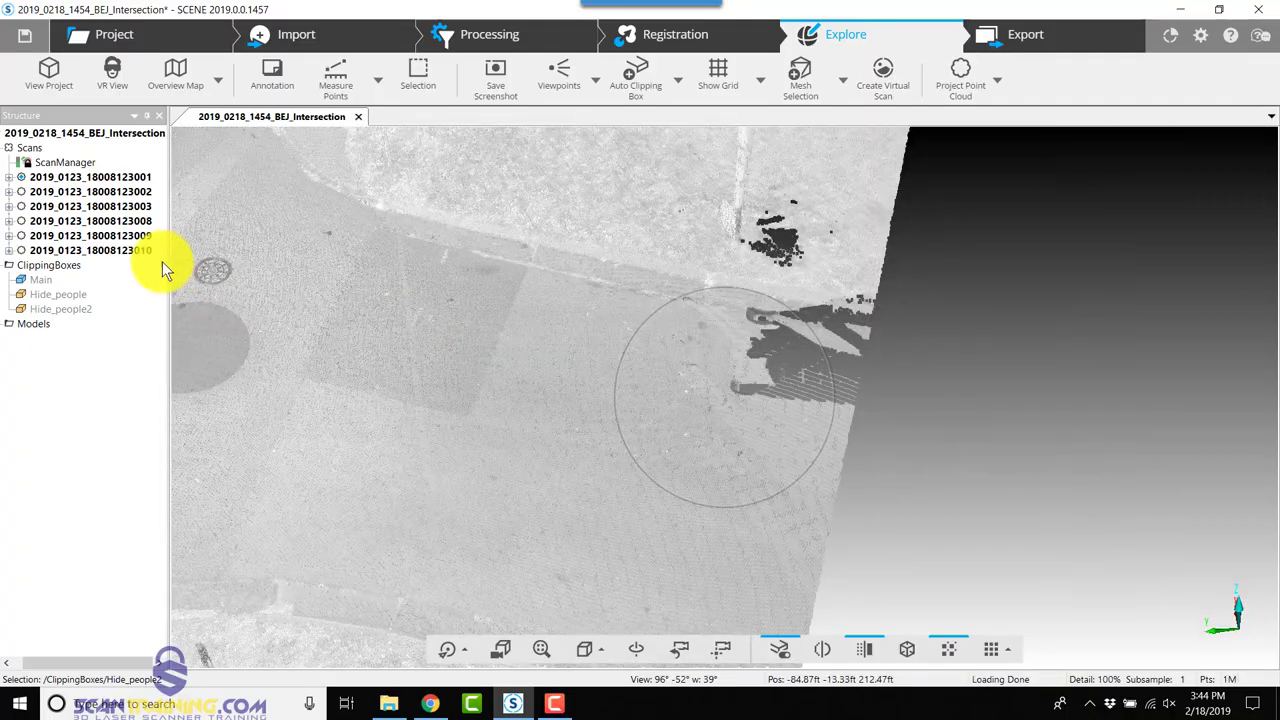
Save the project as shared revision 6 with a comment about the moving filter and clipping boxes.
left_click(25, 35)
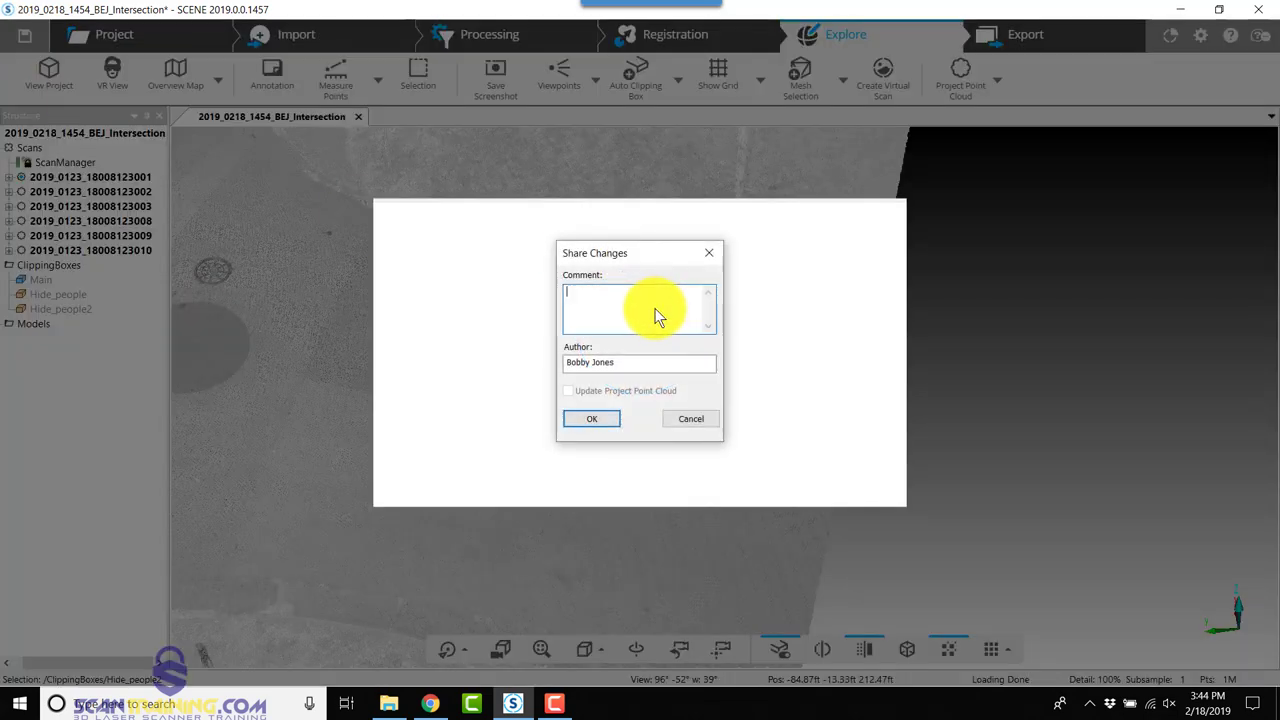
type("app")
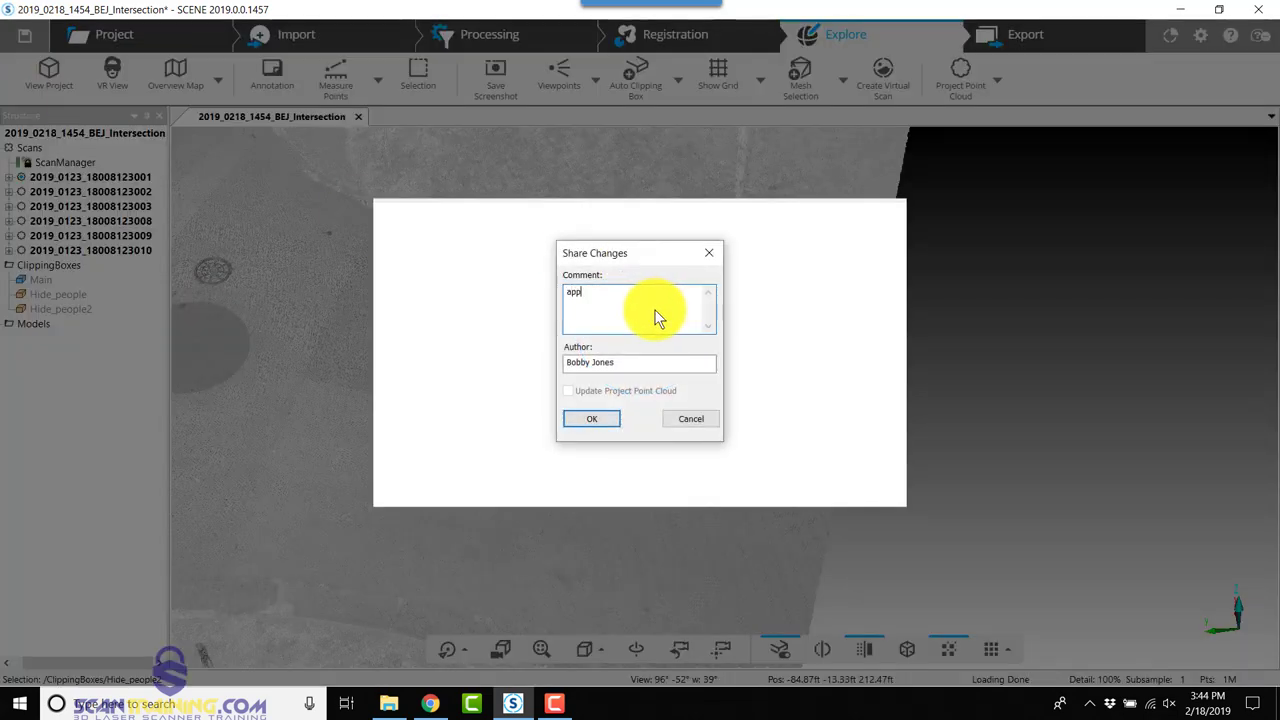
type("lied m")
type("oving ")
type("filter and add ")
type("interior clipping boxes")
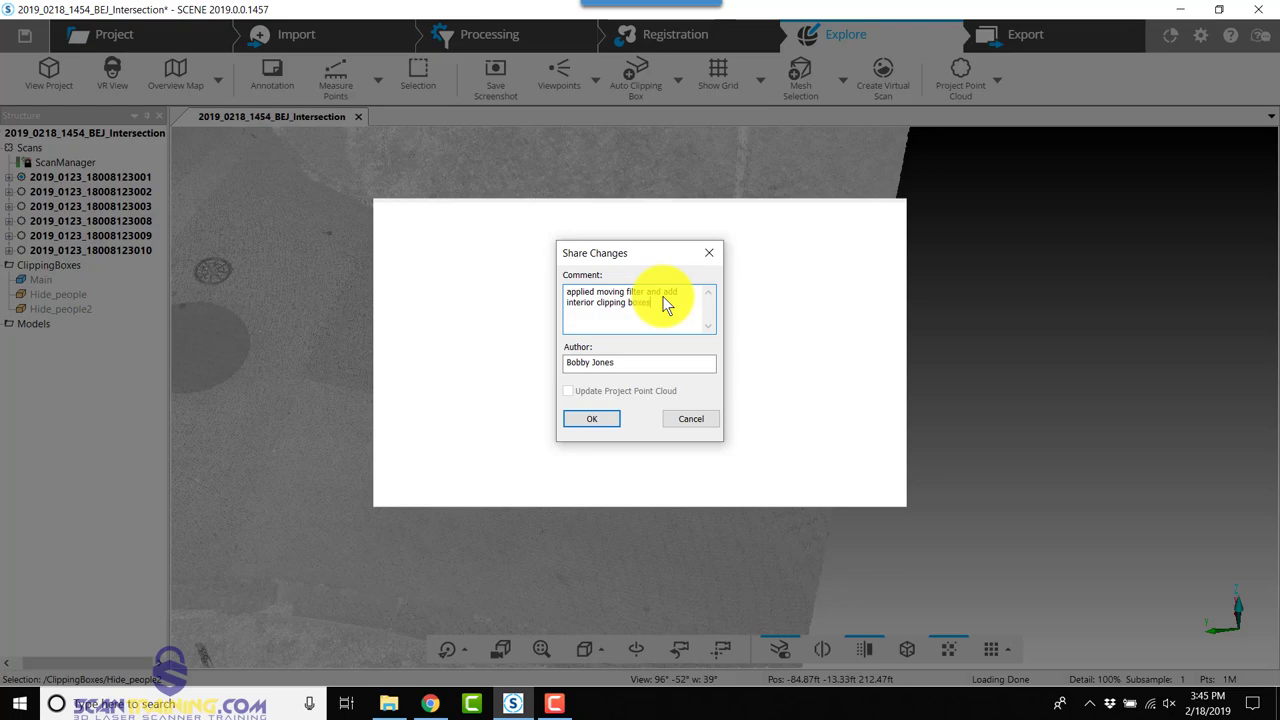
key("Return")
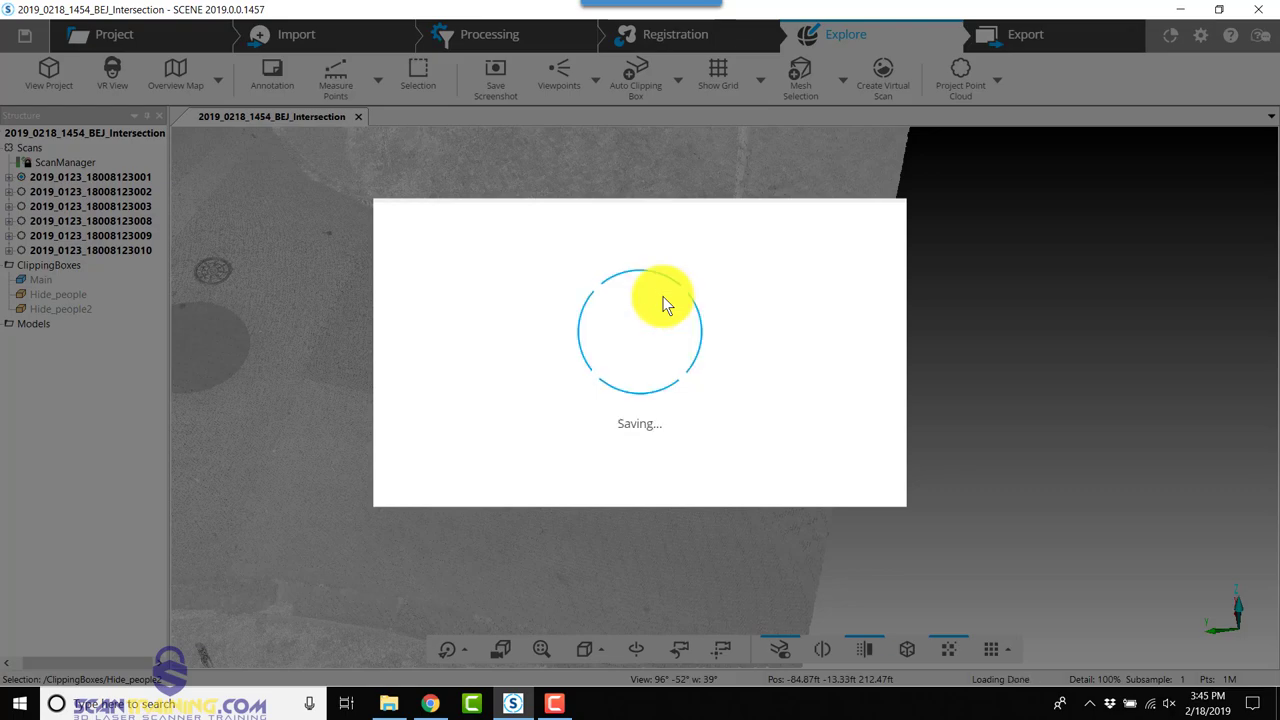
left_click(735, 389)
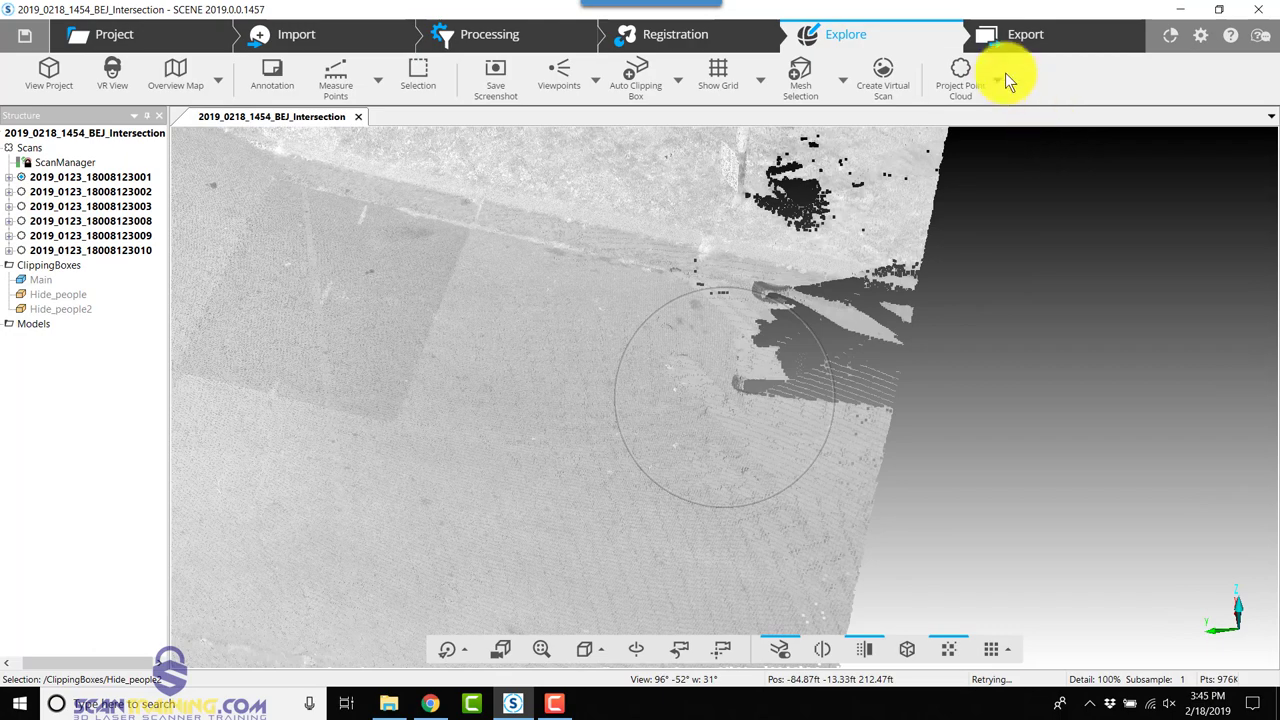
Create the project point cloud with Homogenize Point Density enabled.
left_click(998, 80)
left_click(985, 122)
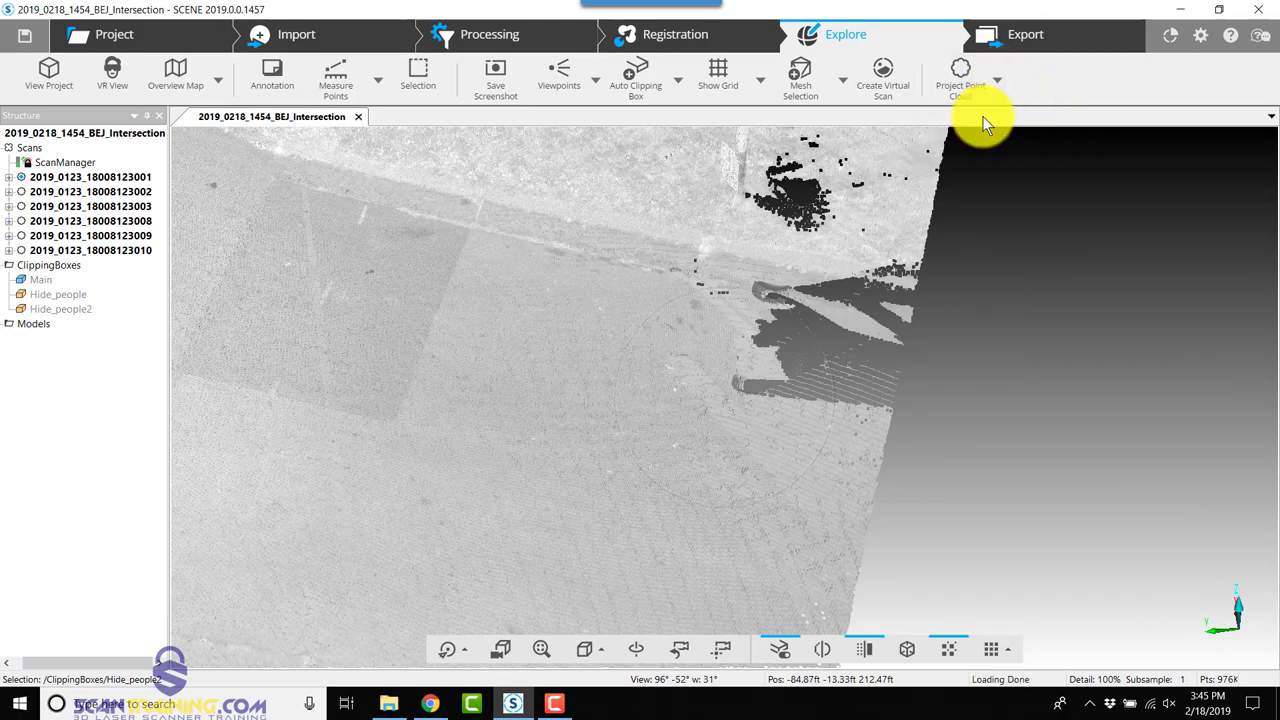
left_click(603, 272)
left_click(658, 571)
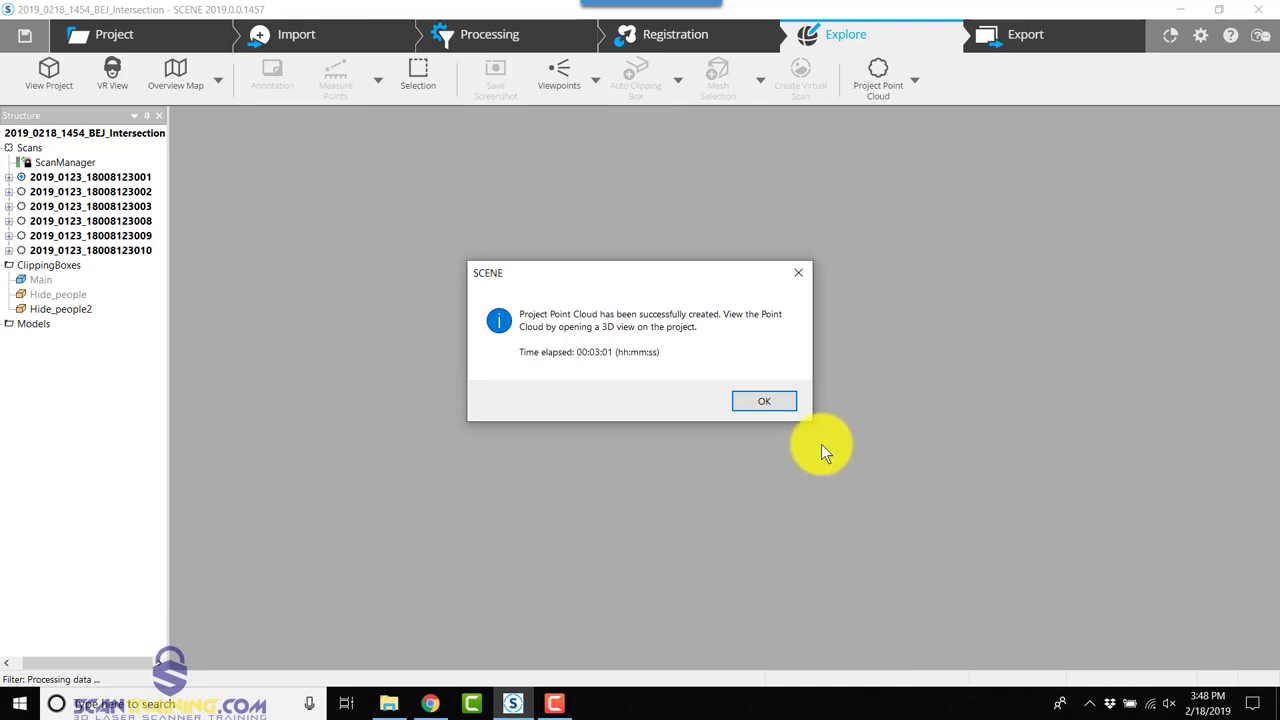
Dismiss the success message and inspect the finished point cloud along the street in 3D.
left_click(785, 396)
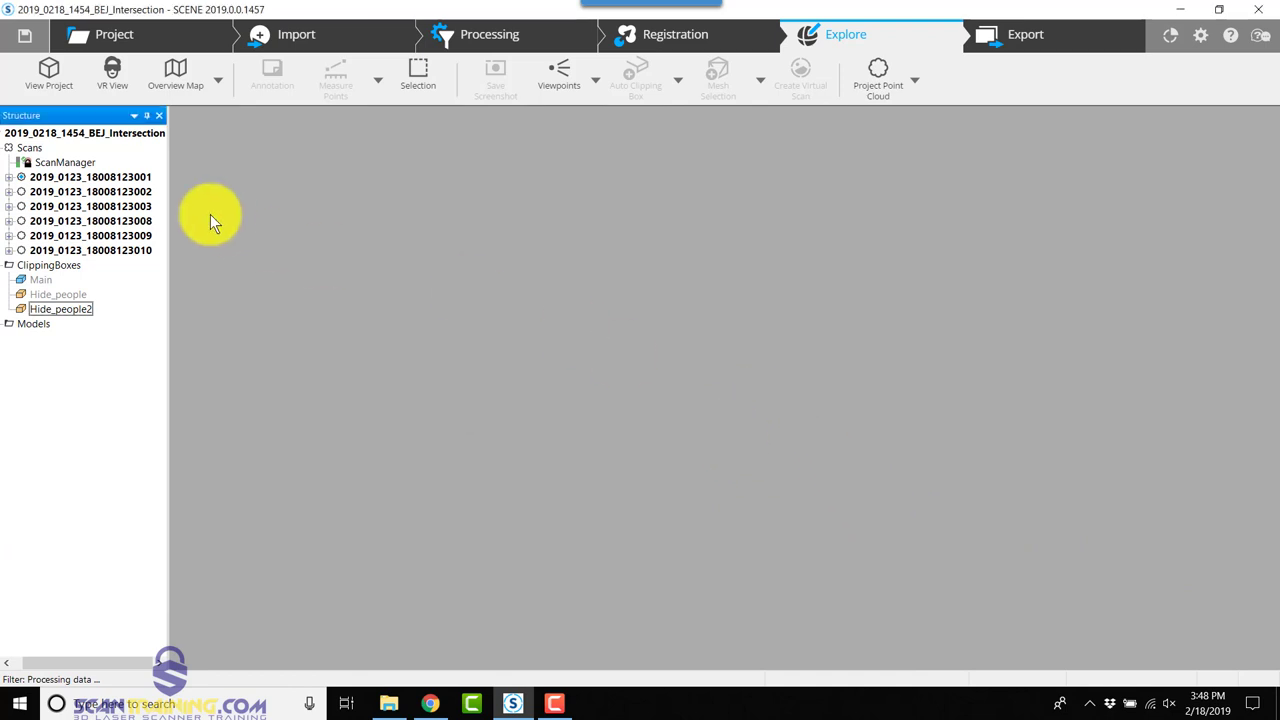
left_click(48, 72)
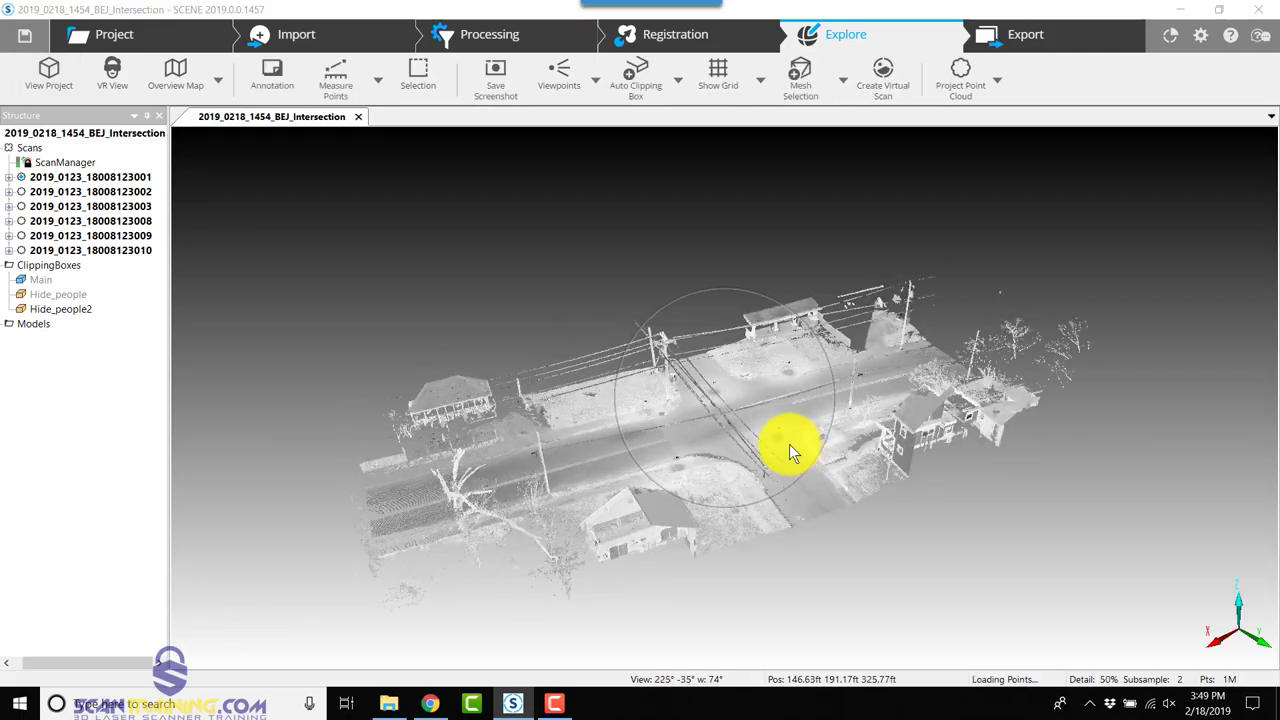
scroll(789, 444, "up", 4)
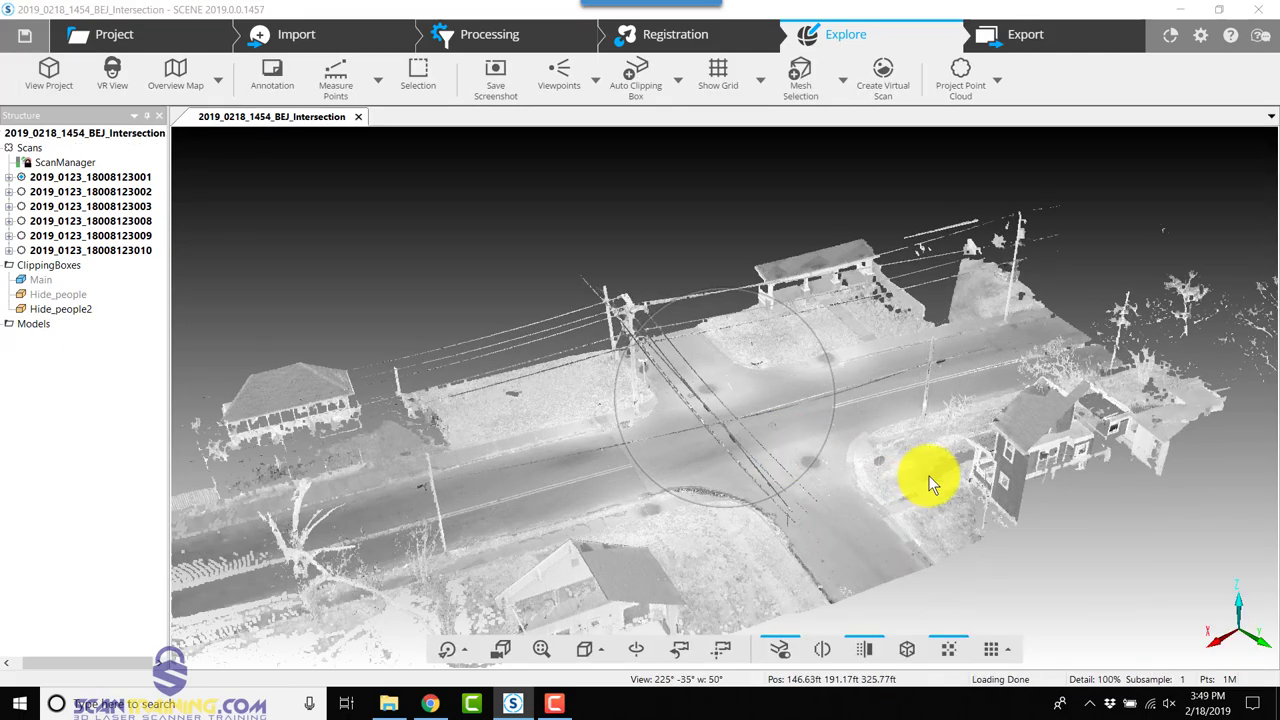
left_click_drag(928, 475, 680, 474)
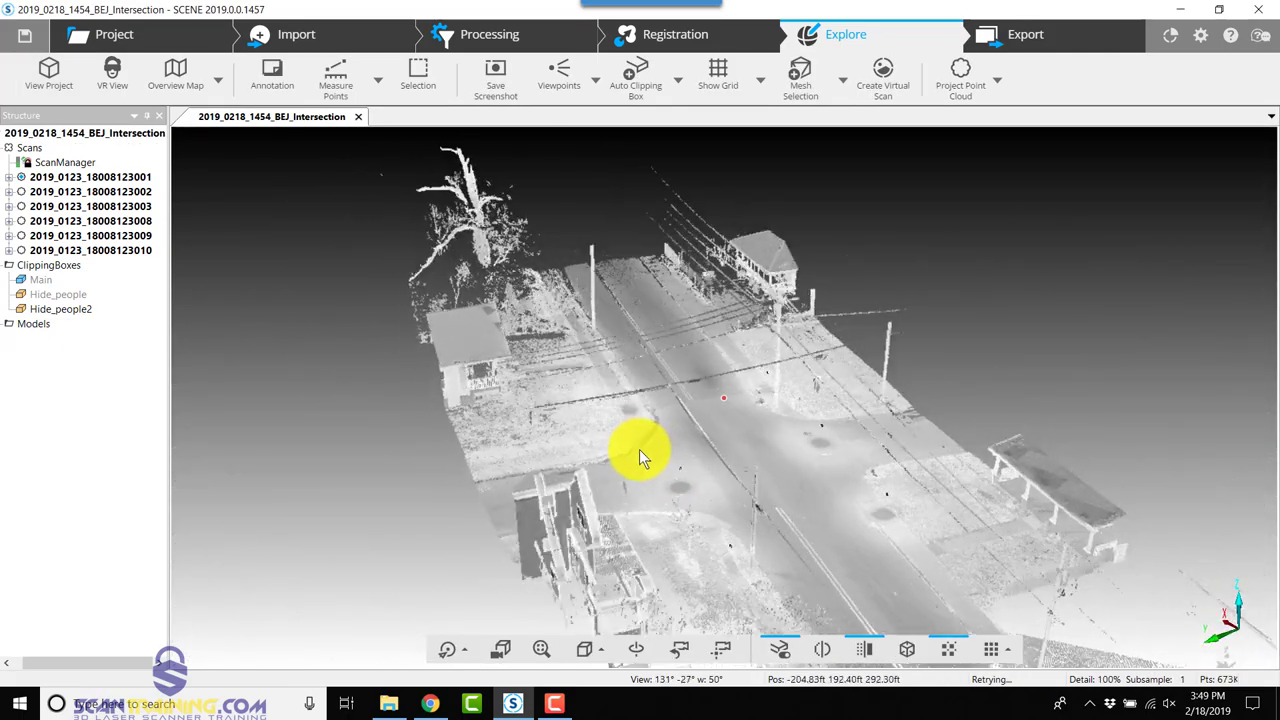
mouse_move(632, 443)
left_mouse_down()
mouse_move(912, 497)
mouse_move(886, 527)
mouse_move(878, 480)
mouse_move(845, 460)
mouse_move(832, 399)
mouse_move(873, 465)
mouse_move(872, 553)
mouse_move(376, 259)
left_mouse_up()
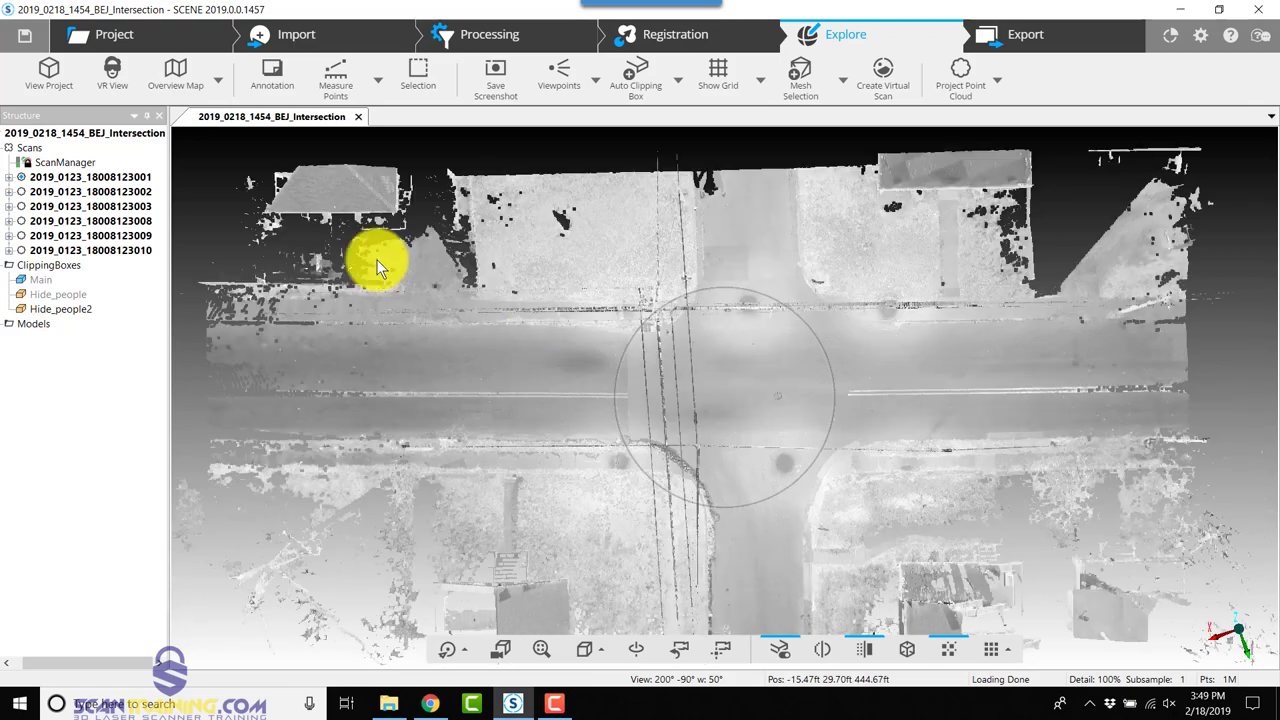
Go to the Project overview and open the Intersection project folder from its Path link.
left_click(126, 39)
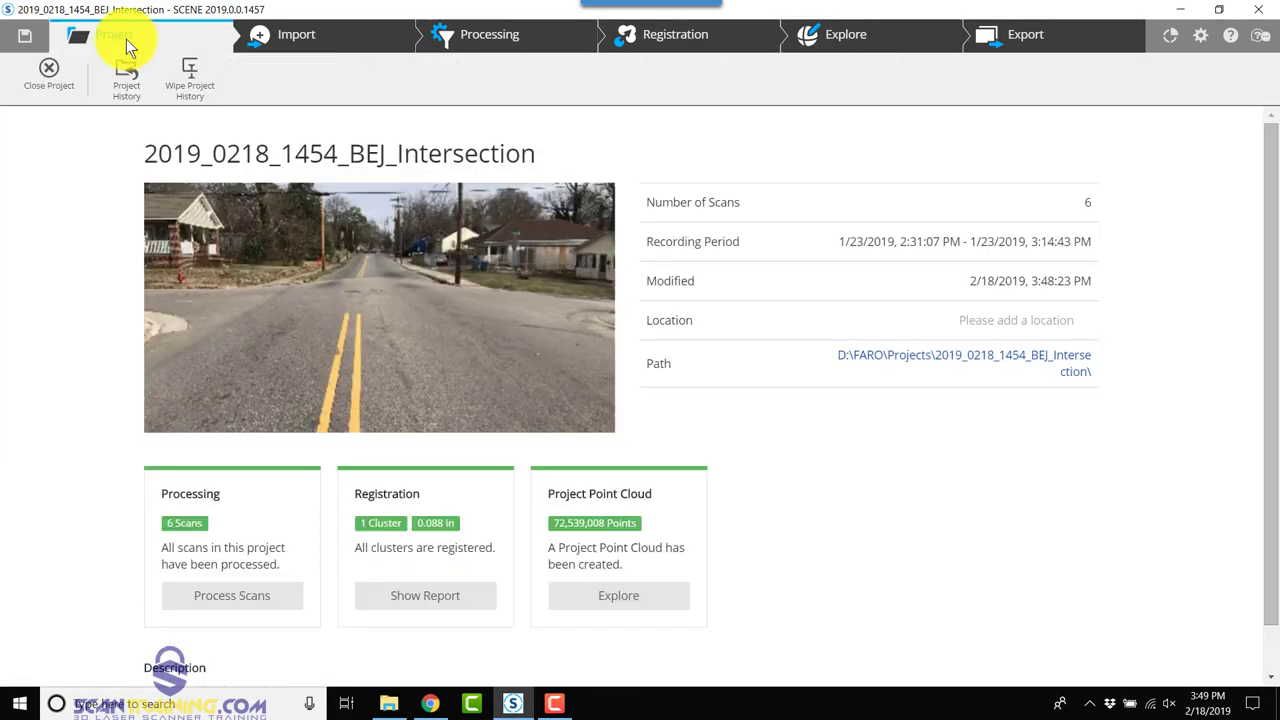
left_click(1027, 353)
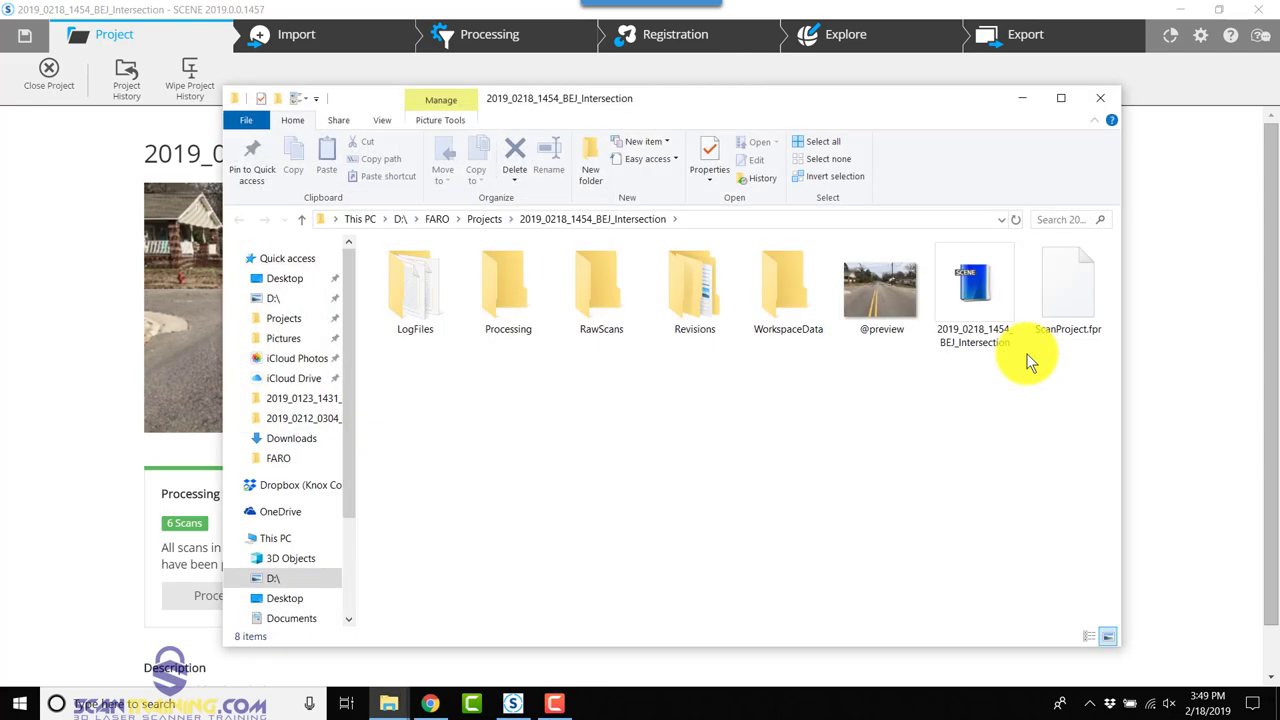
Create a new folder named Scene2Go in the project folder and open it.
right_click(585, 417)
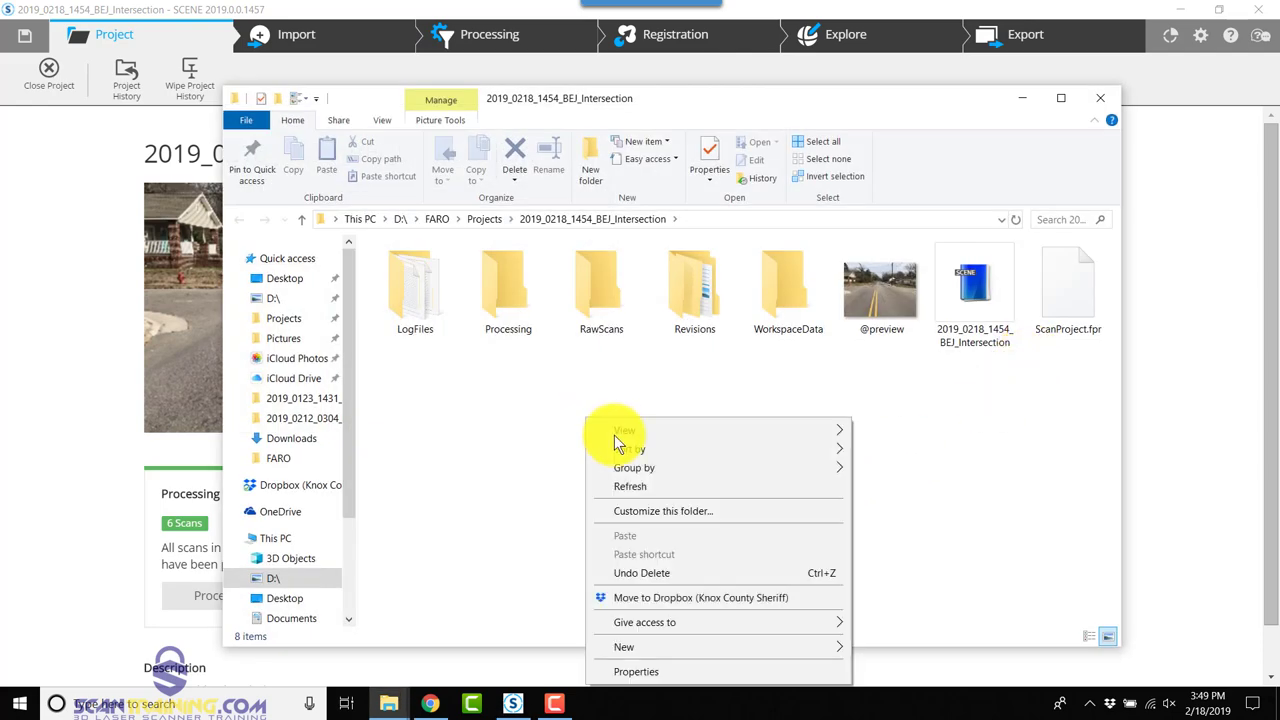
mouse_move(700, 646)
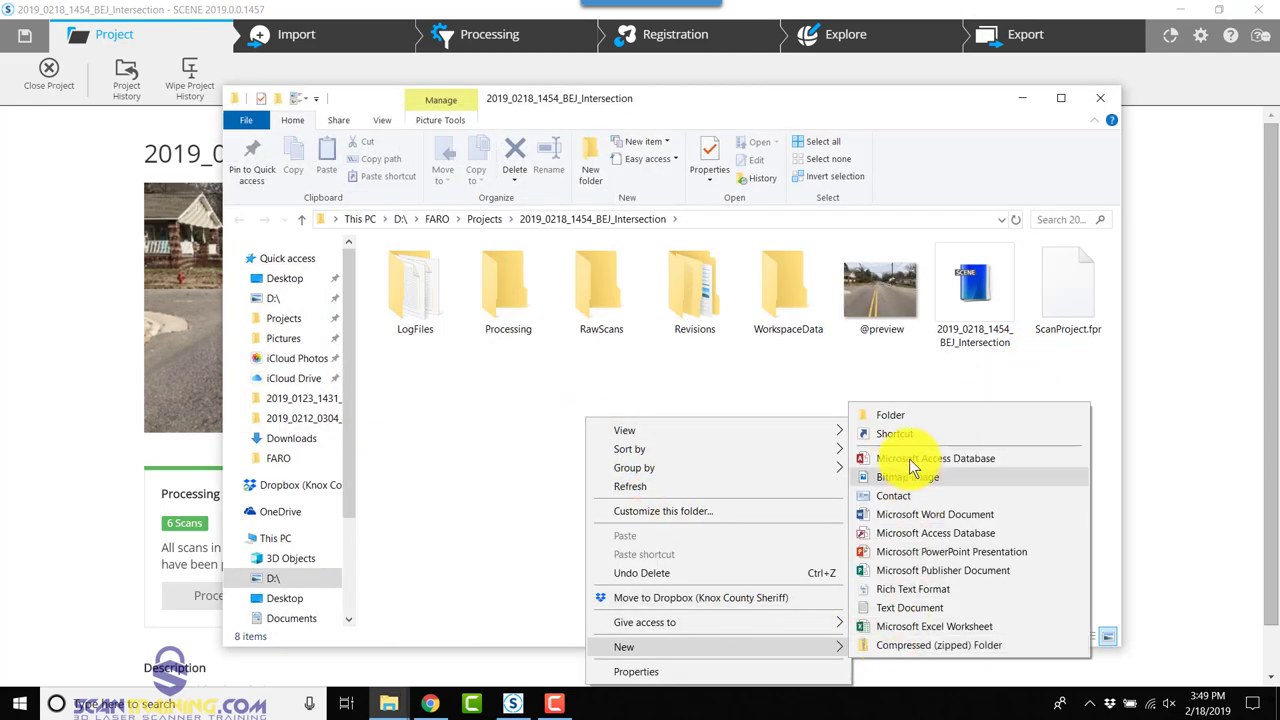
left_click(891, 414)
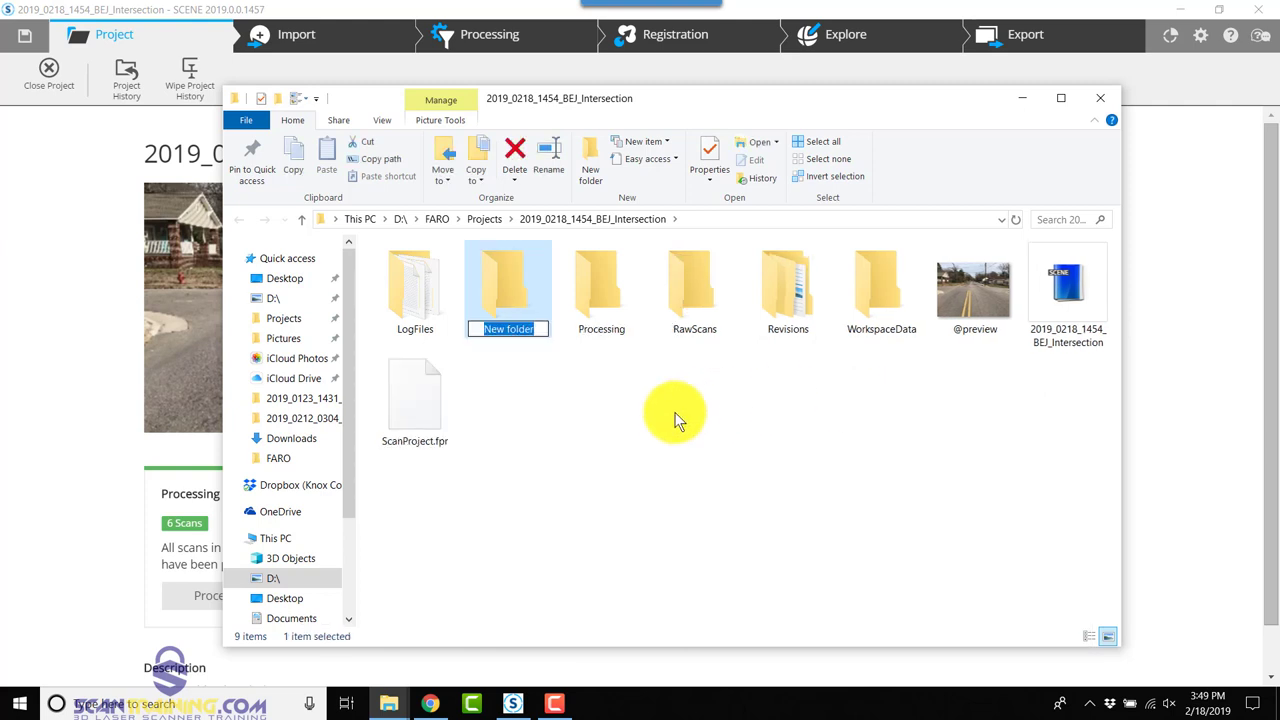
type("Scene2Go")
key("Return")
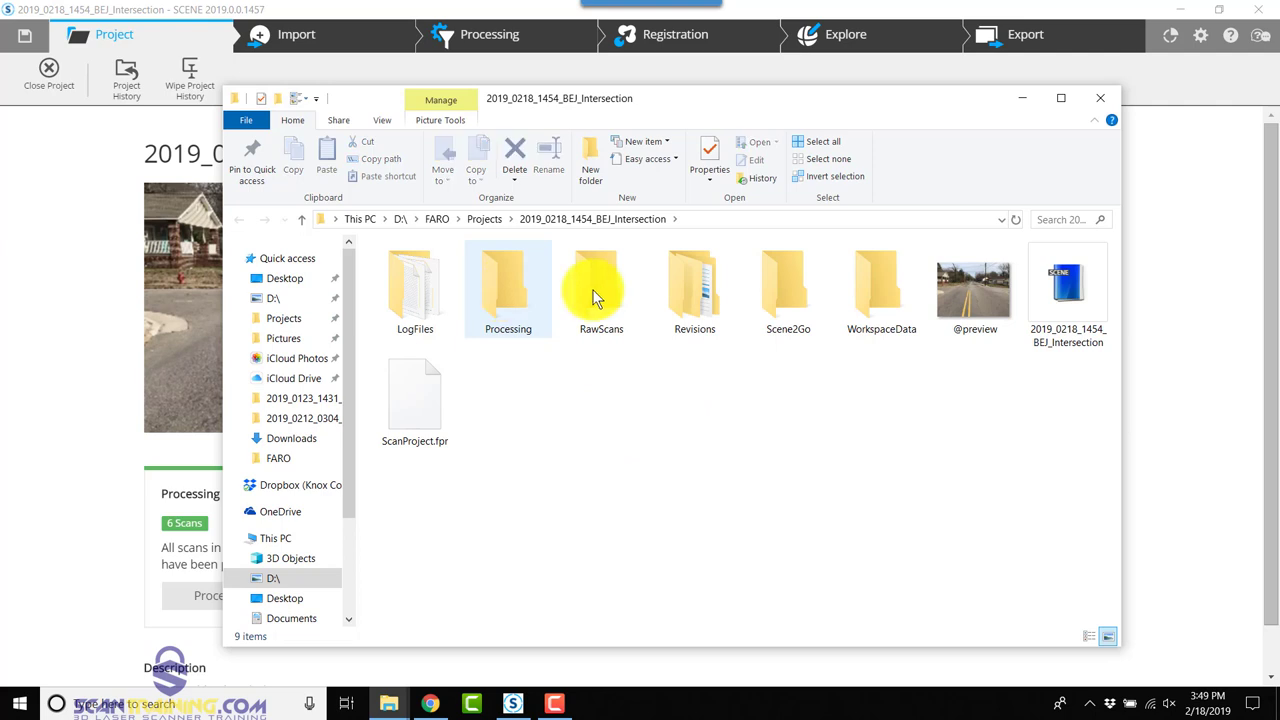
double_click(768, 286)
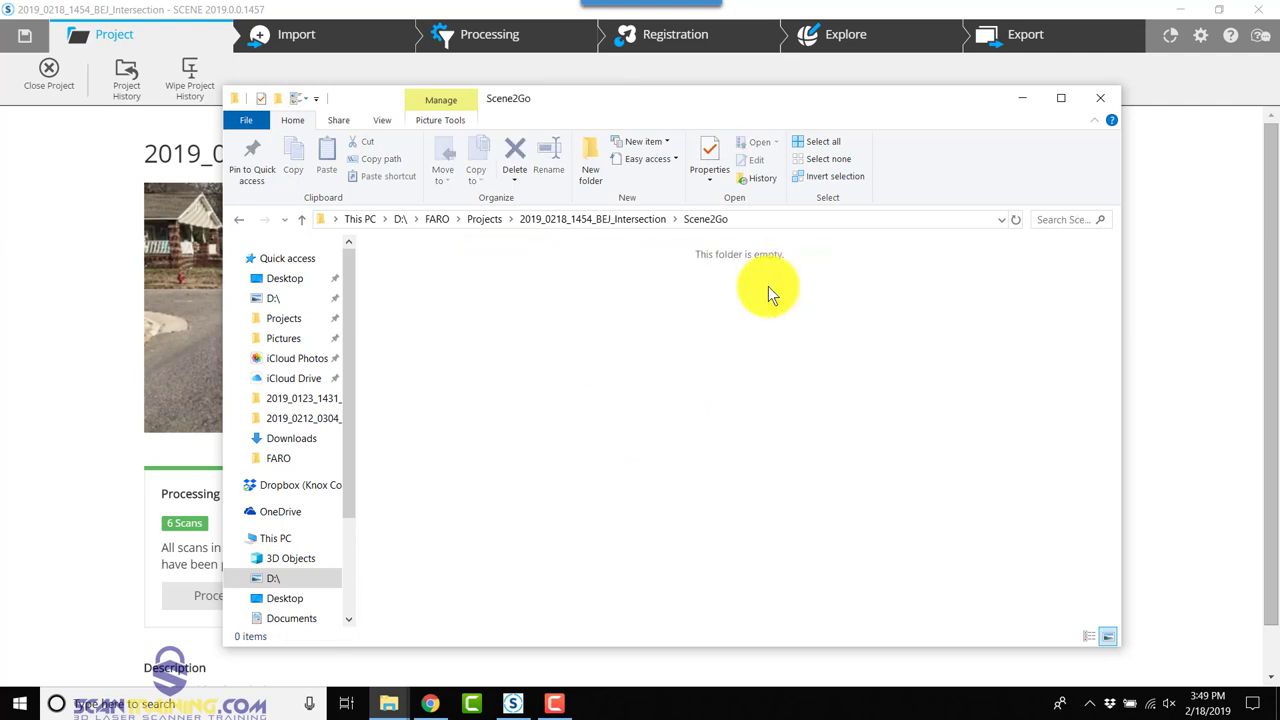
Select the Scene2Go folder's full path in the address bar and copy it.
left_click(754, 219)
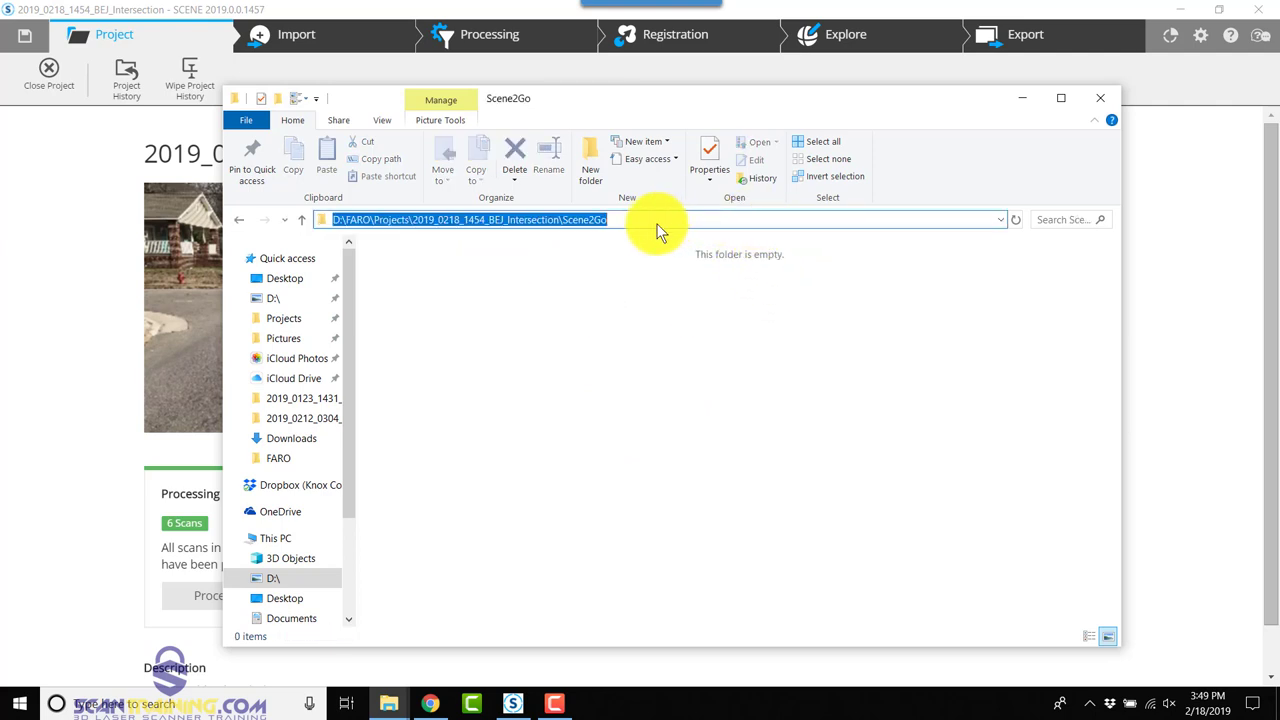
left_click(612, 271)
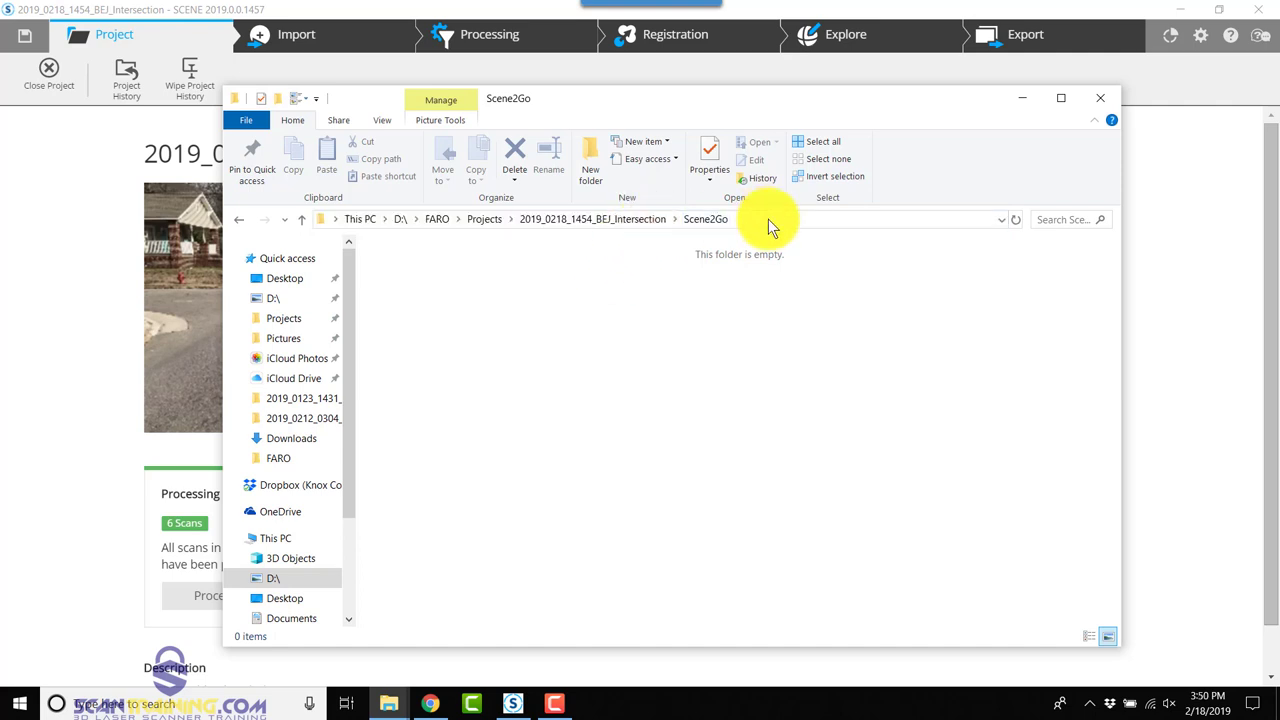
left_click(768, 219)
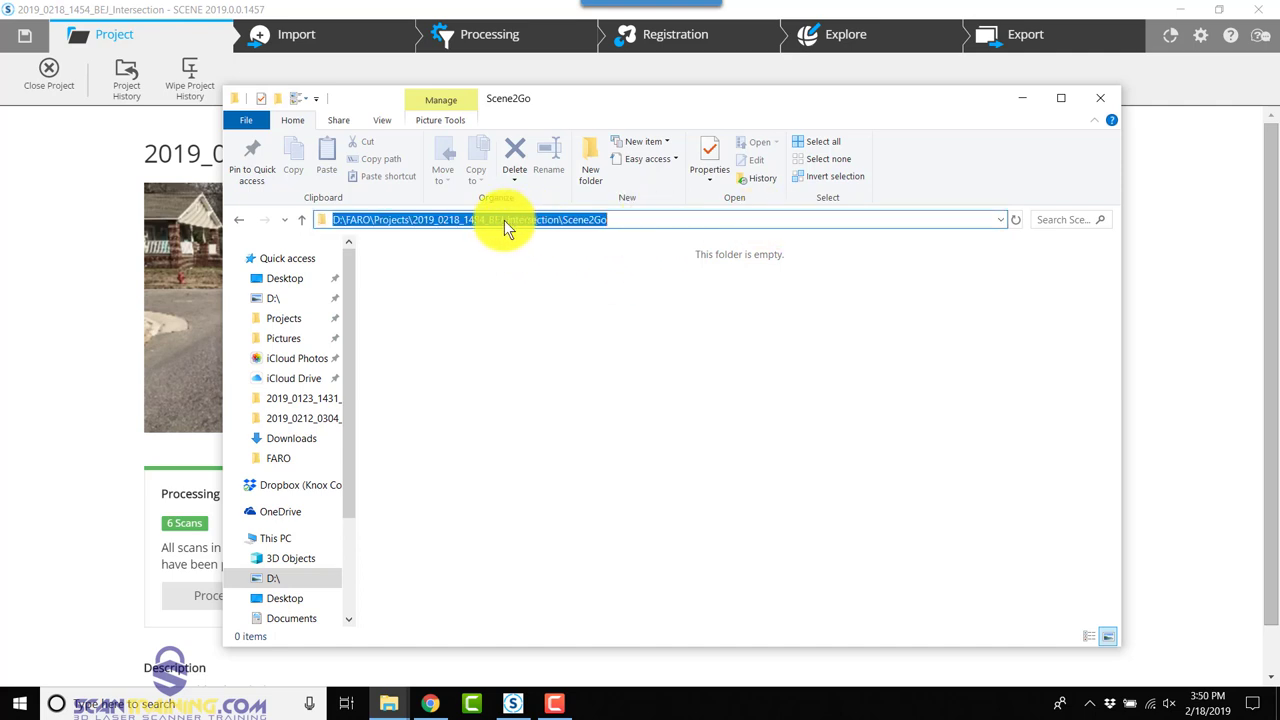
right_click(504, 220)
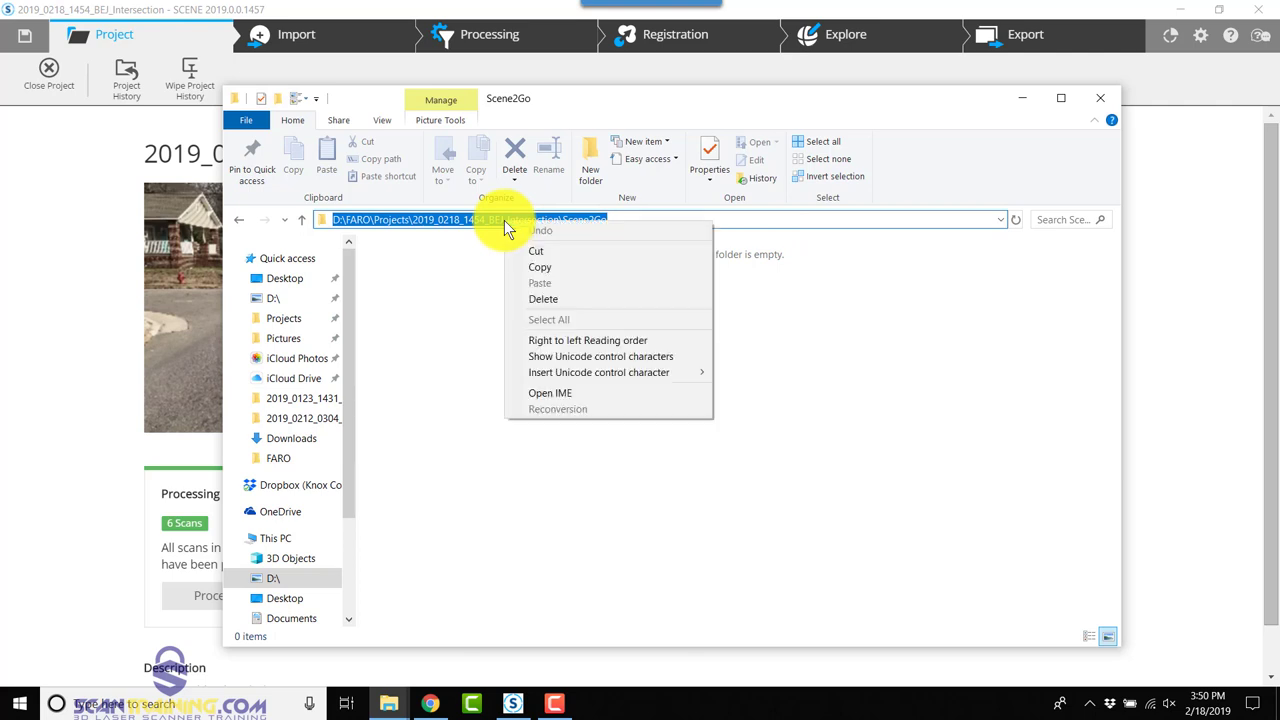
left_click(533, 264)
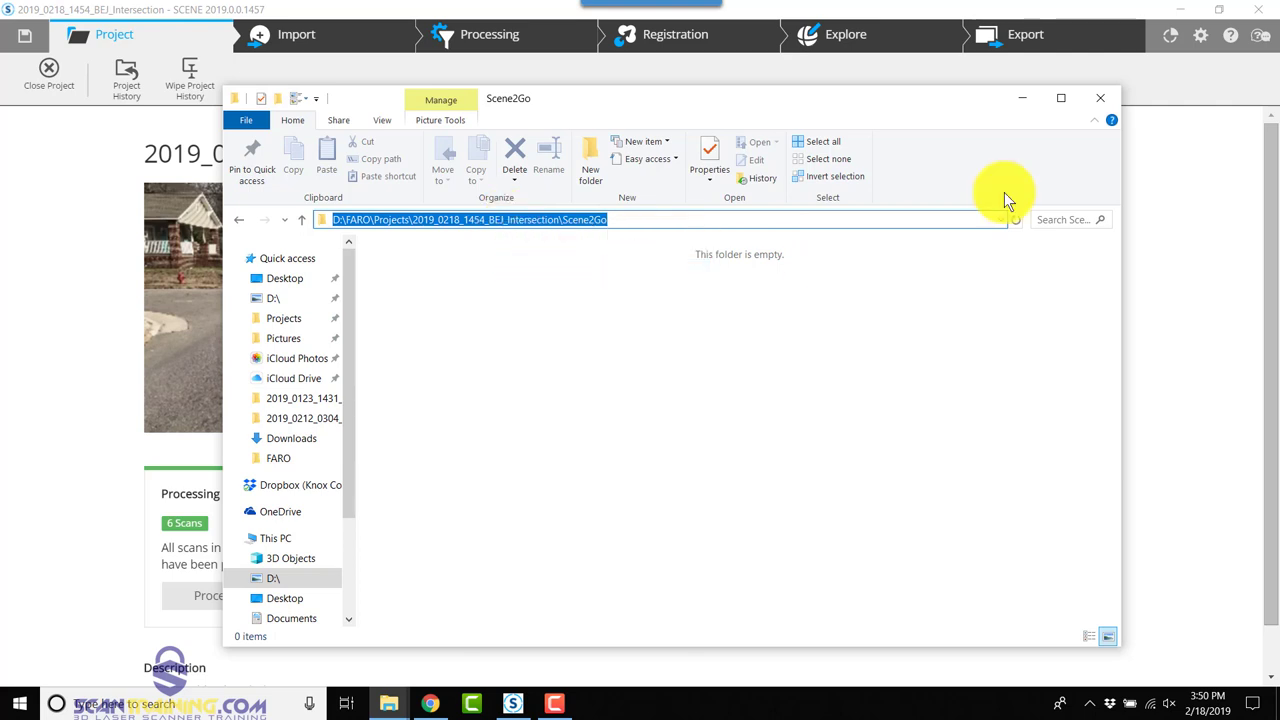
Hide the folder window and start Create SCENE 2go Data from the SCENE_2go toolbar menu.
left_click(1026, 98)
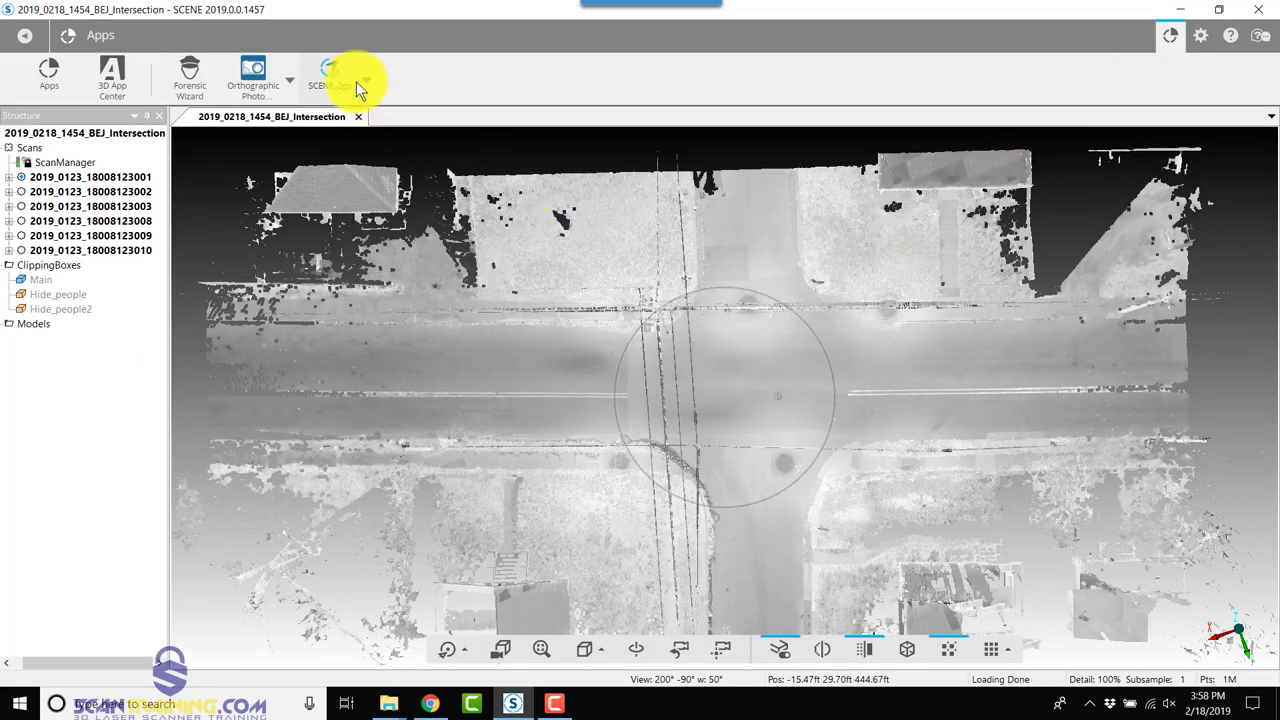
left_click(356, 81)
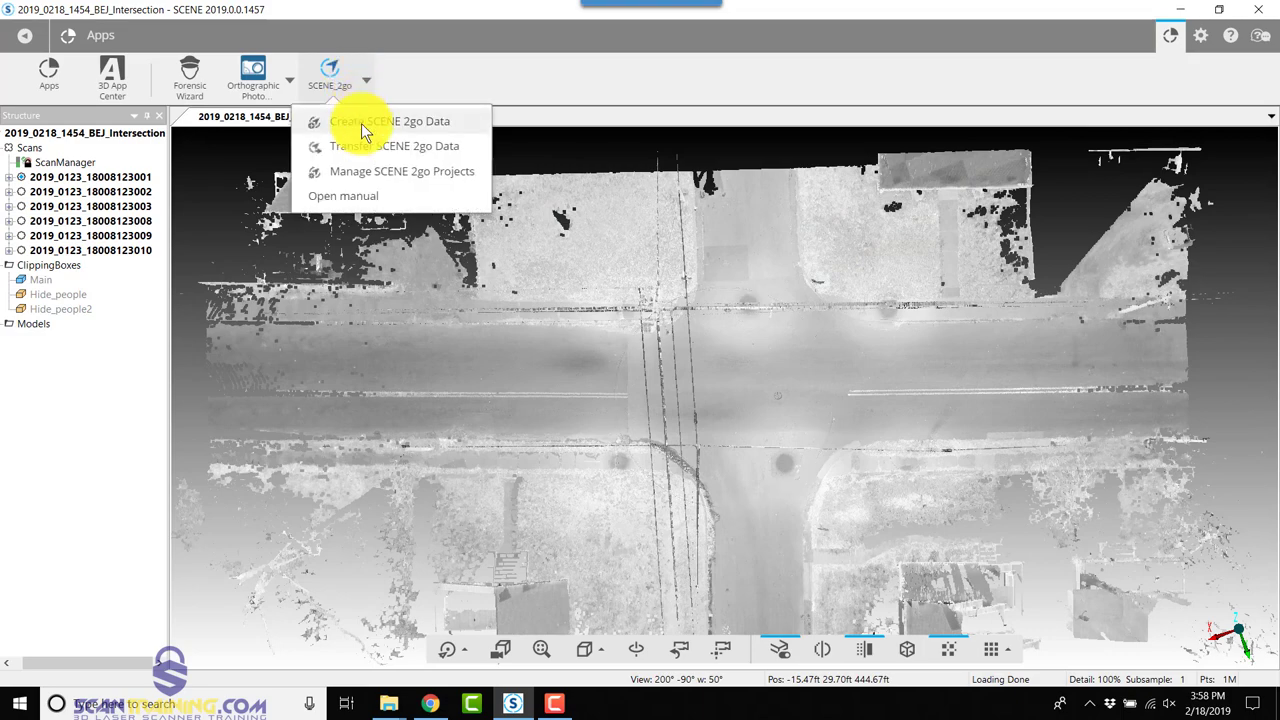
left_click(361, 123)
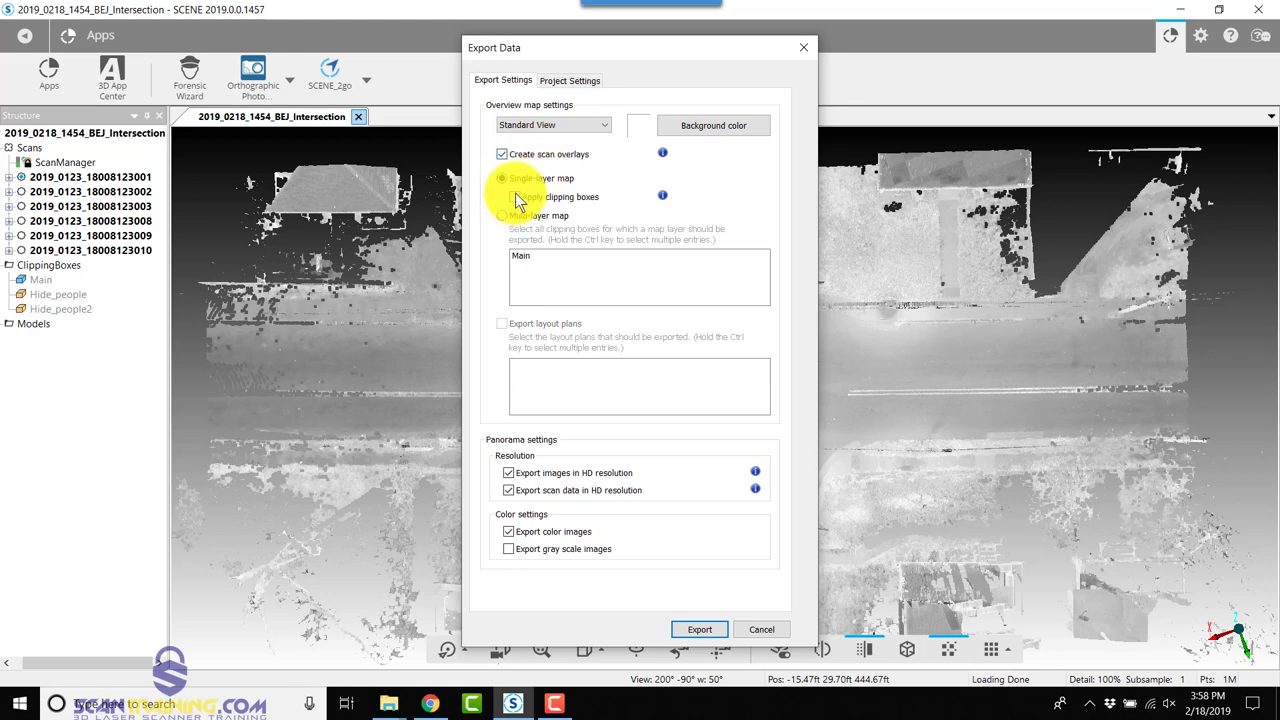
Enable Apply clipping boxes and Export gray scale images, then run the export.
left_click(514, 197)
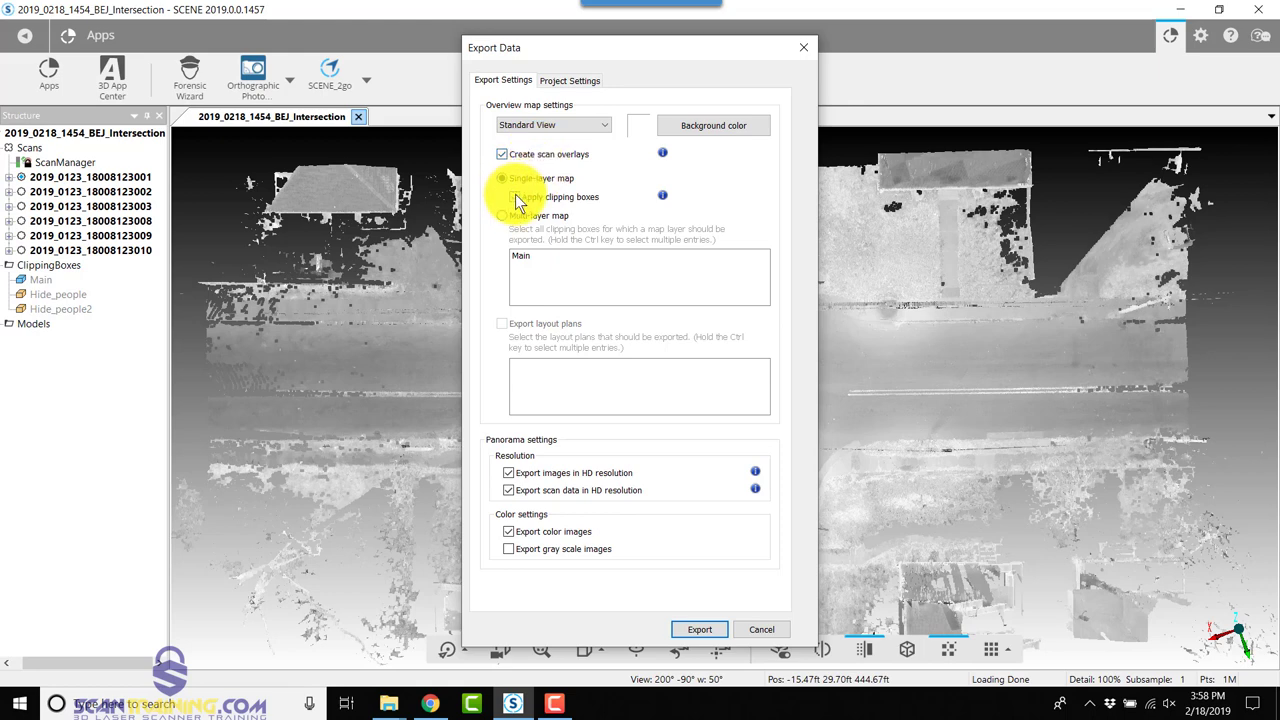
left_click(509, 549)
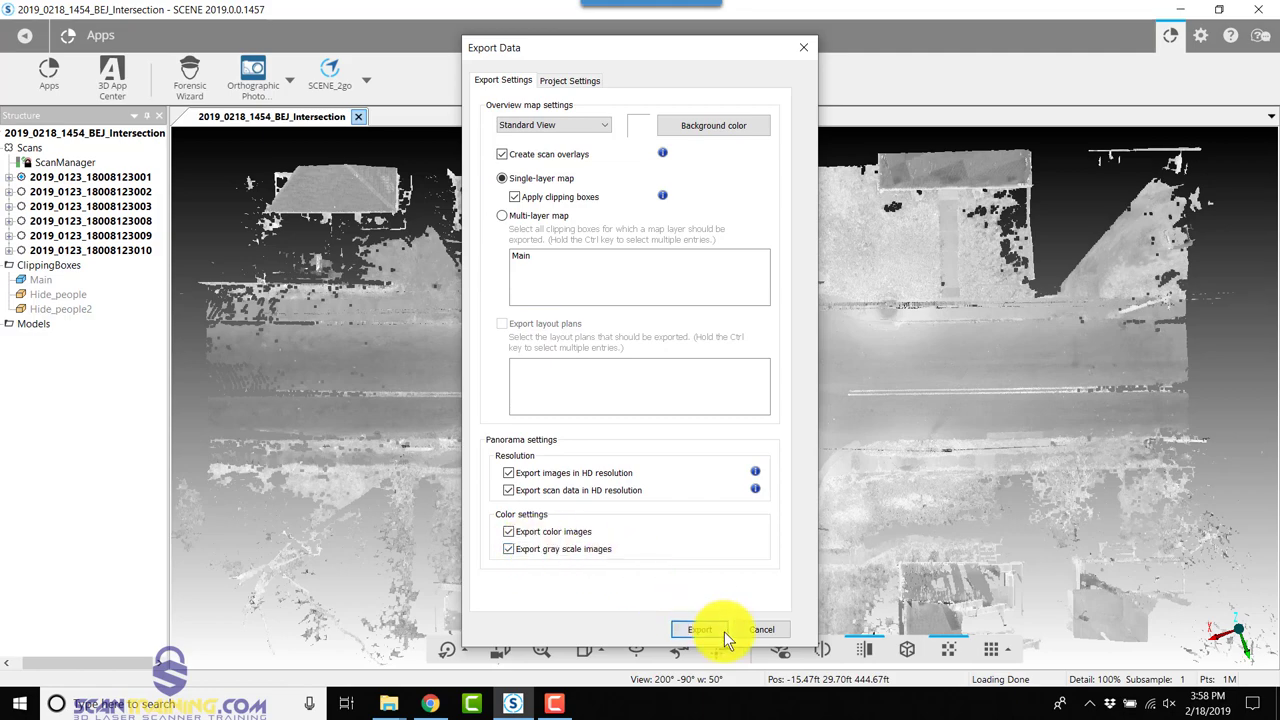
left_click(695, 631)
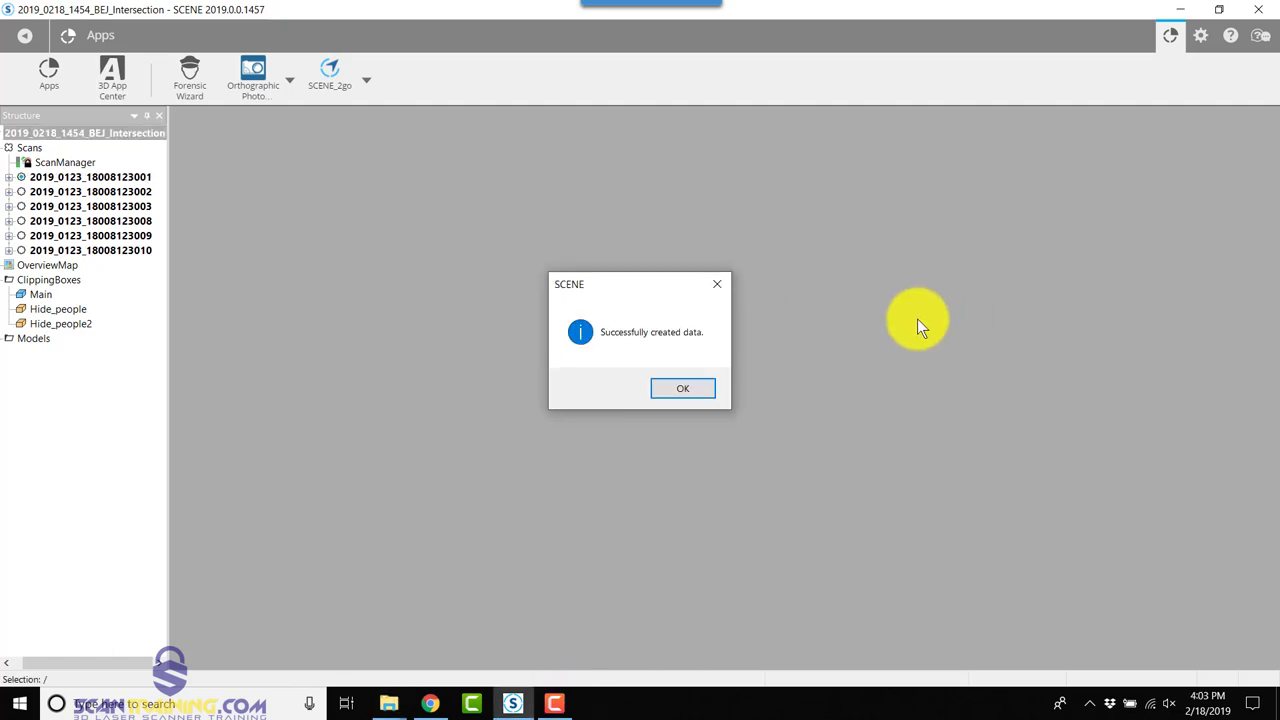
Acknowledge the 'Successfully created data' message and reopen the SCENE_2go menu.
left_click(691, 393)
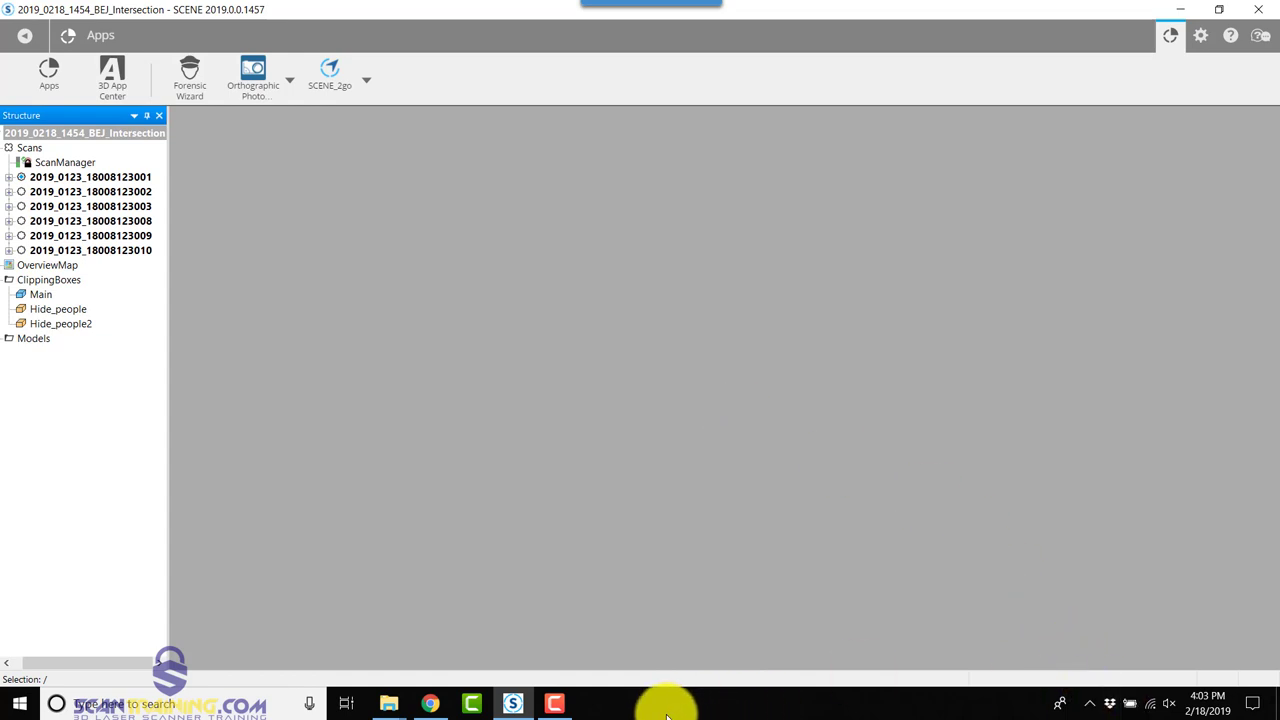
left_click(368, 78)
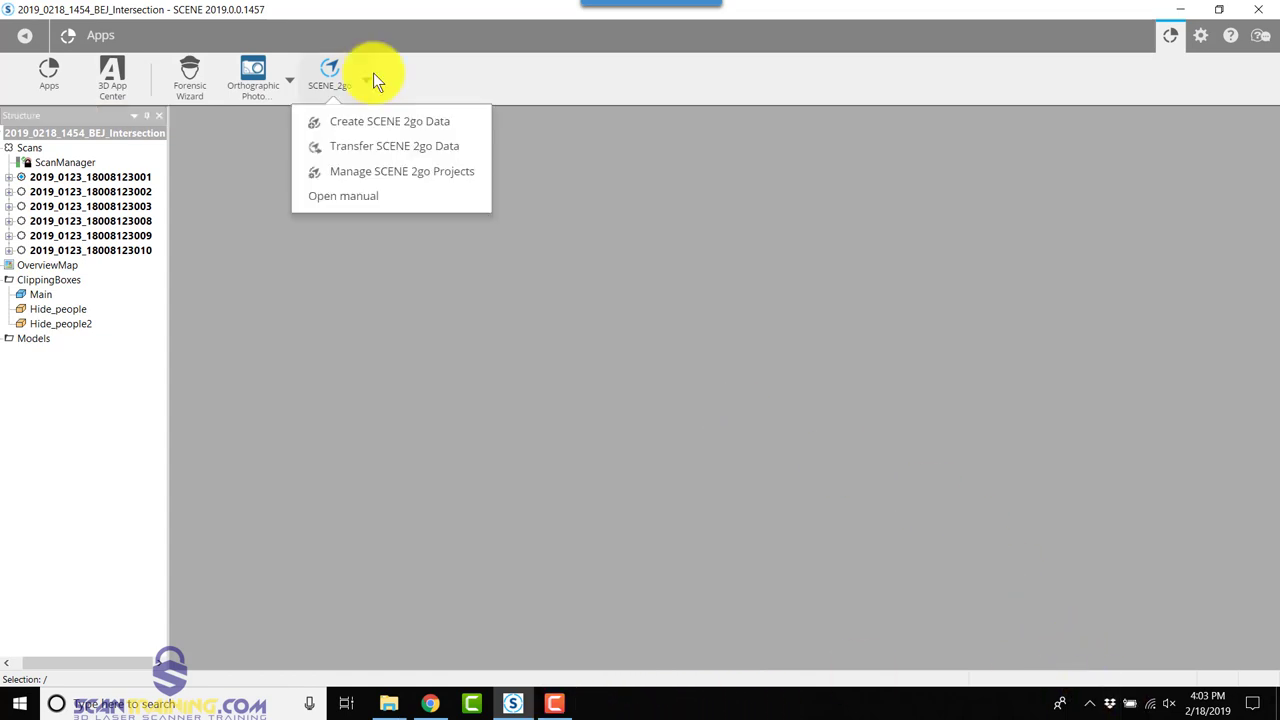
Transfer SCENE 2go Data with the pasted Scene2Go folder path as destination.
left_click(382, 145)
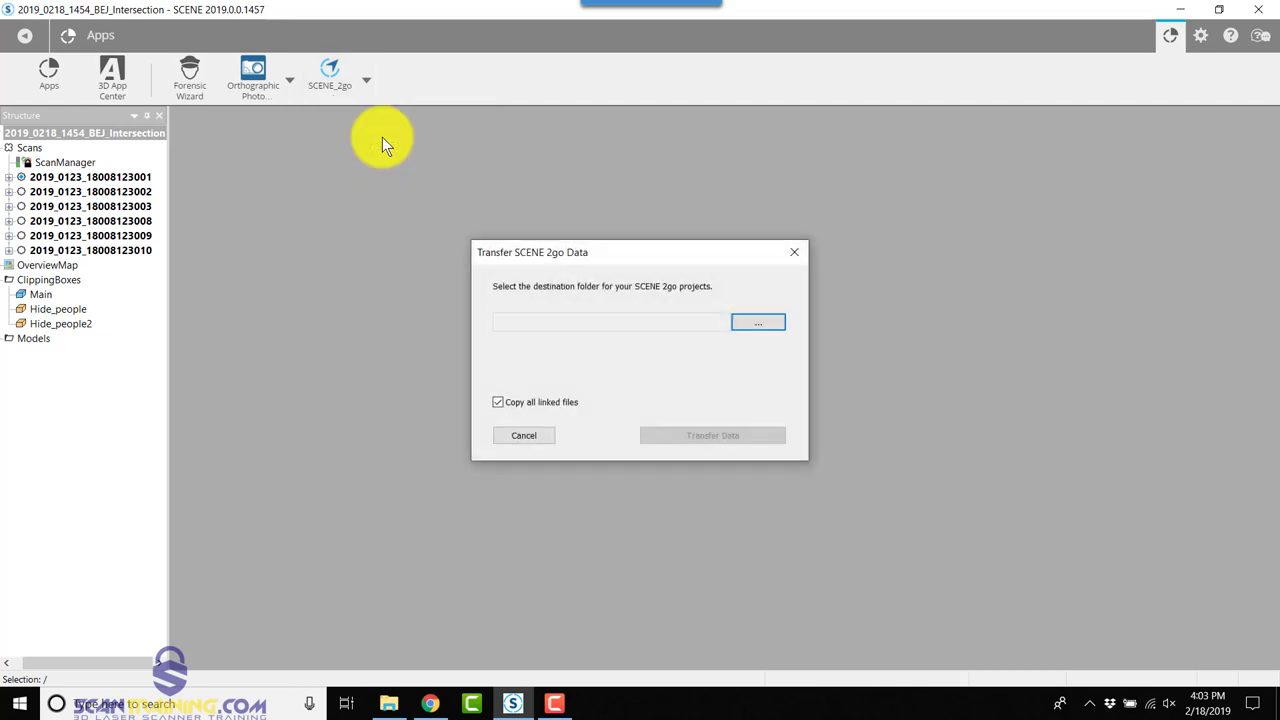
left_click(758, 323)
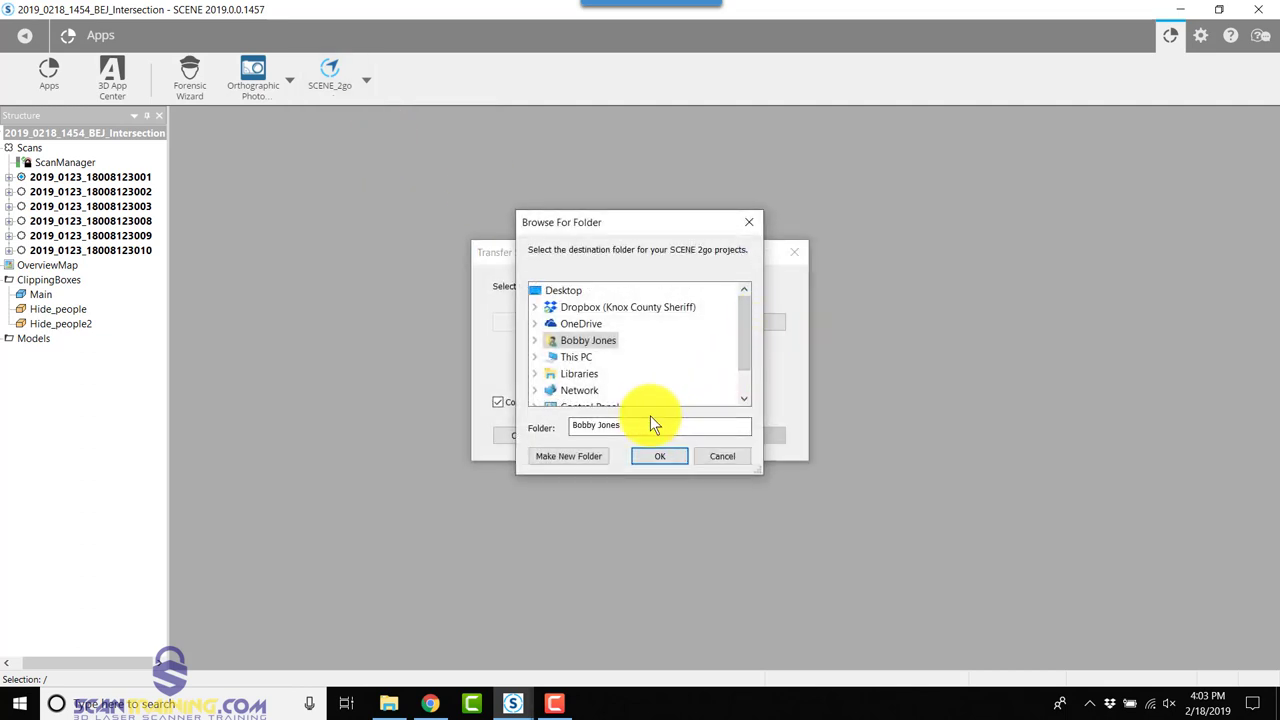
left_click_drag(647, 425, 573, 426)
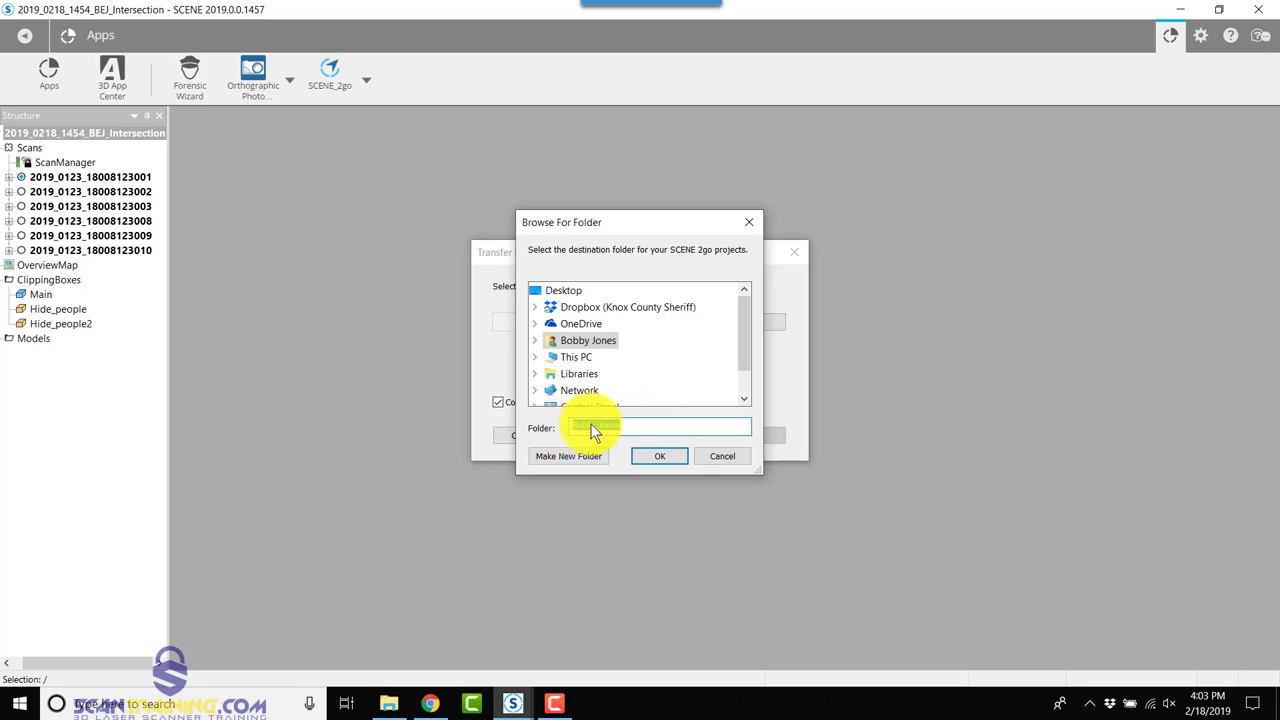
right_click(590, 428)
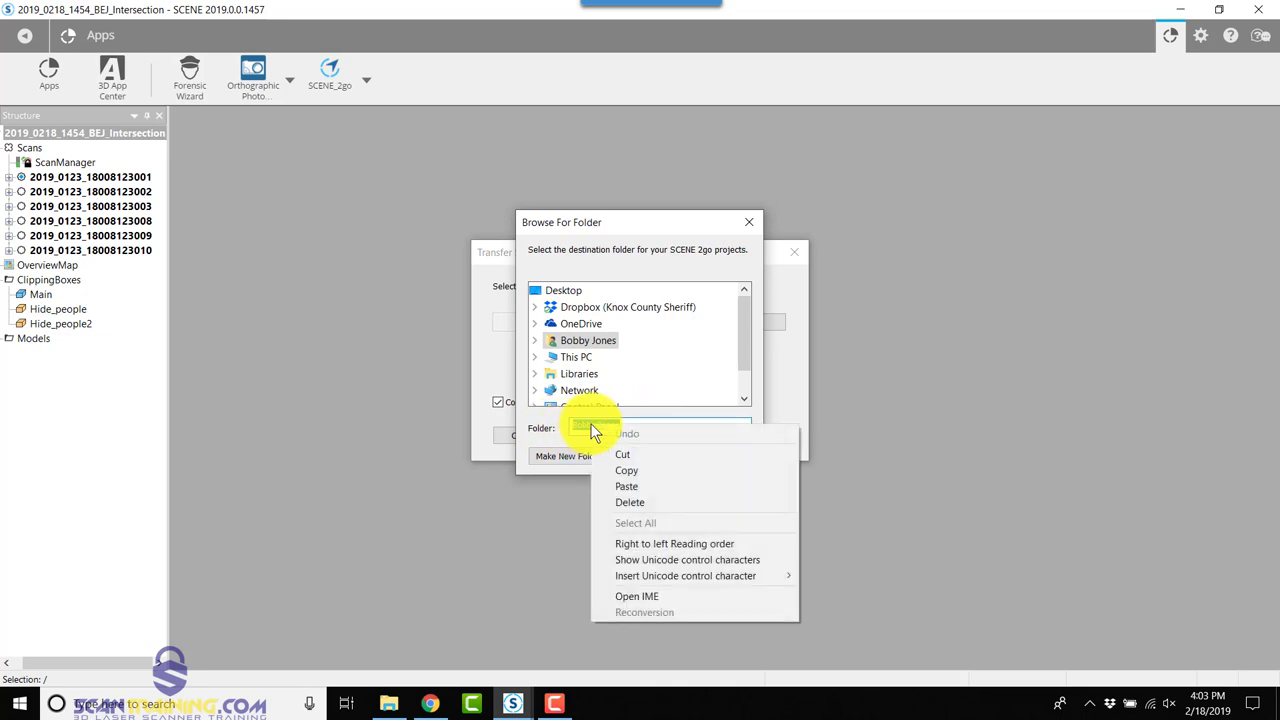
left_click(628, 490)
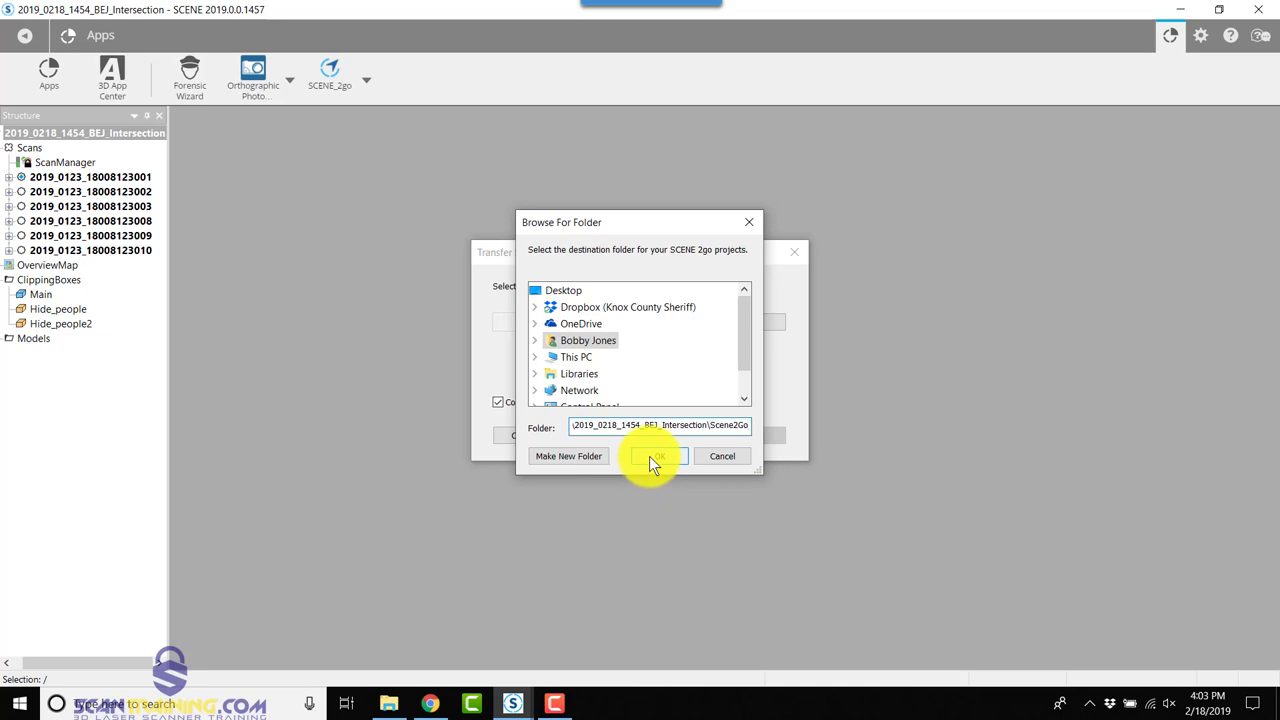
left_click(649, 456)
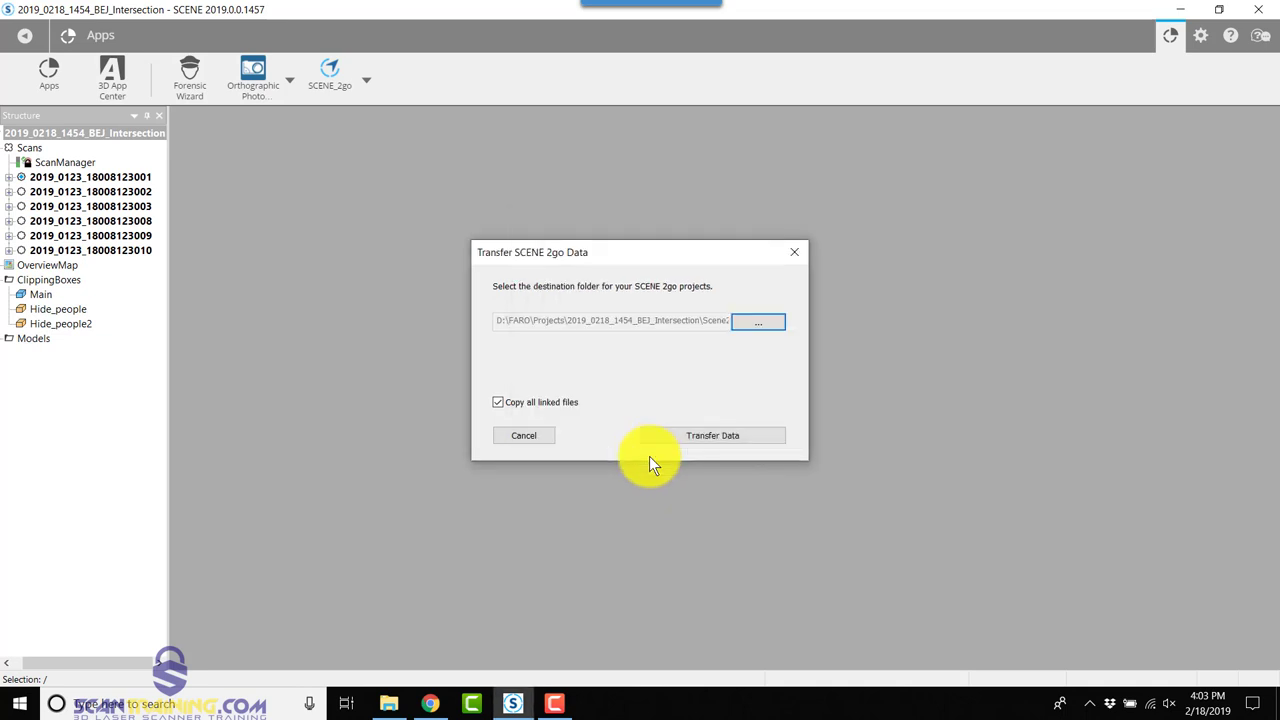
left_click(680, 437)
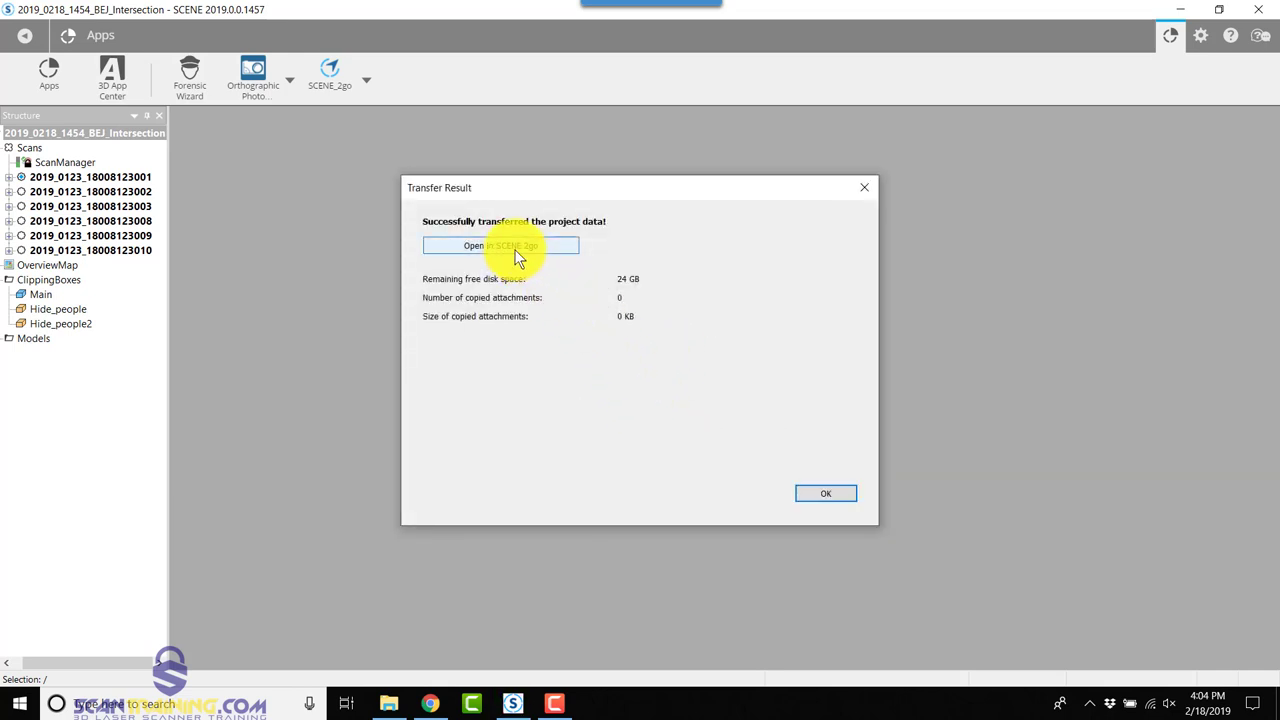
left_click(514, 249)
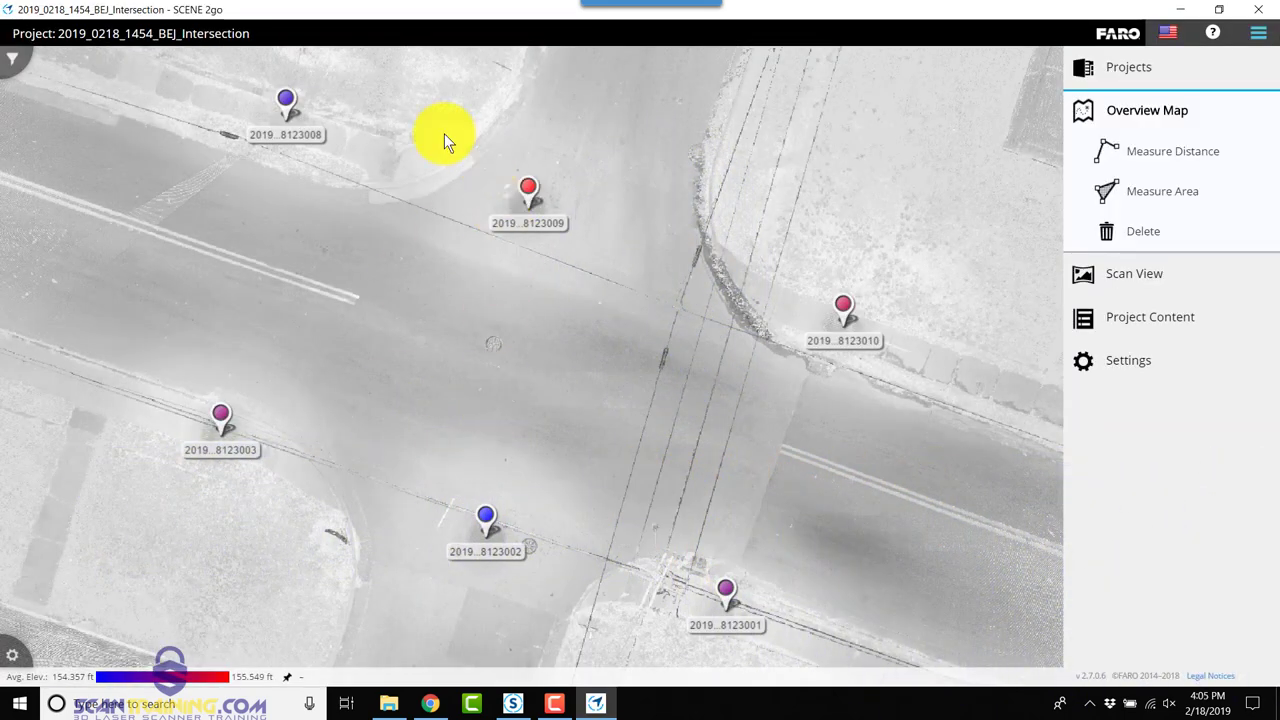
left_click(528, 188)
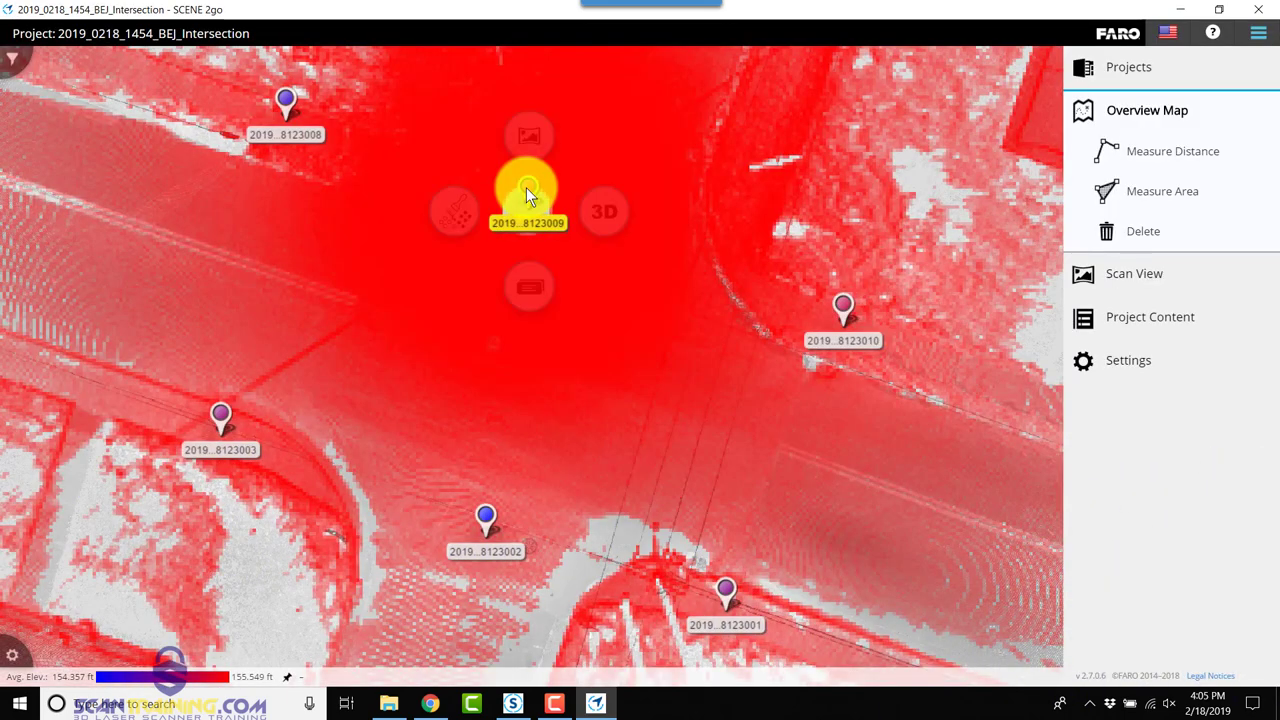
left_click(530, 136)
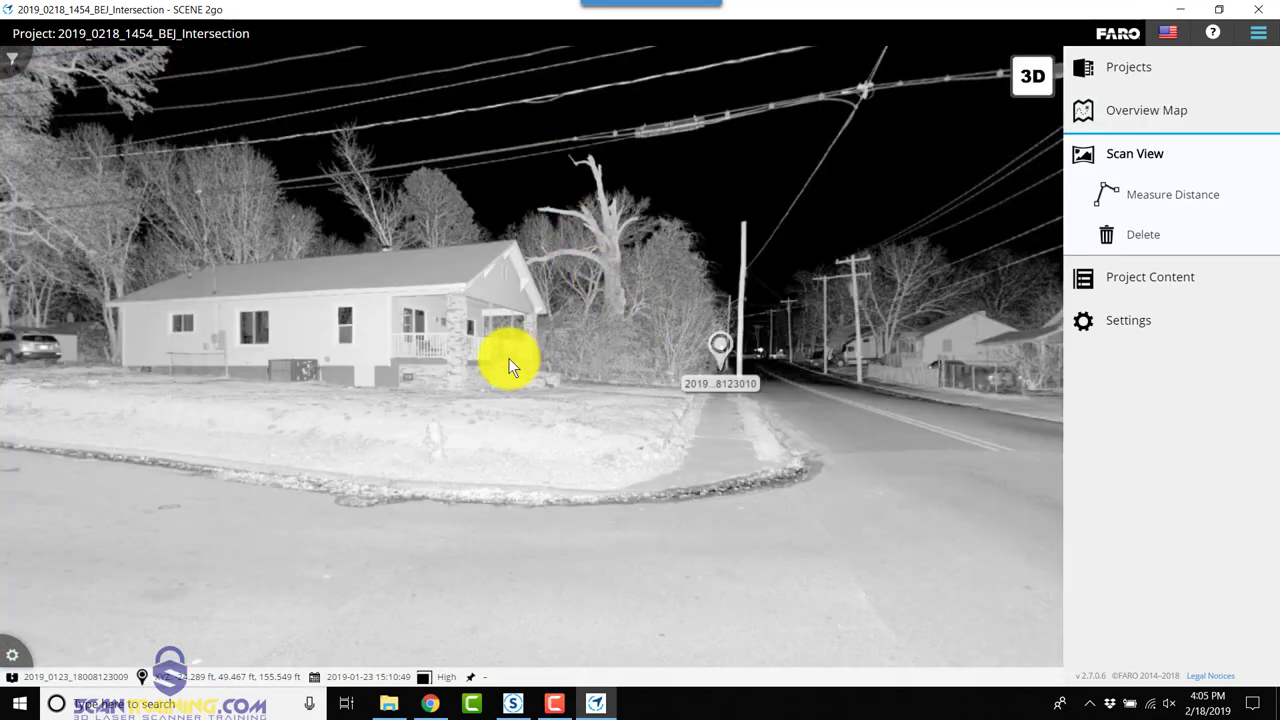
mouse_move(510, 362)
left_mouse_down()
mouse_move(424, 325)
mouse_move(356, 322)
left_mouse_up()
mouse_move(737, 351)
left_mouse_down()
mouse_move(571, 337)
mouse_move(811, 383)
mouse_move(621, 348)
mouse_move(586, 367)
mouse_move(794, 371)
left_mouse_up()
double_click(354, 257)
left_click(1258, 9)
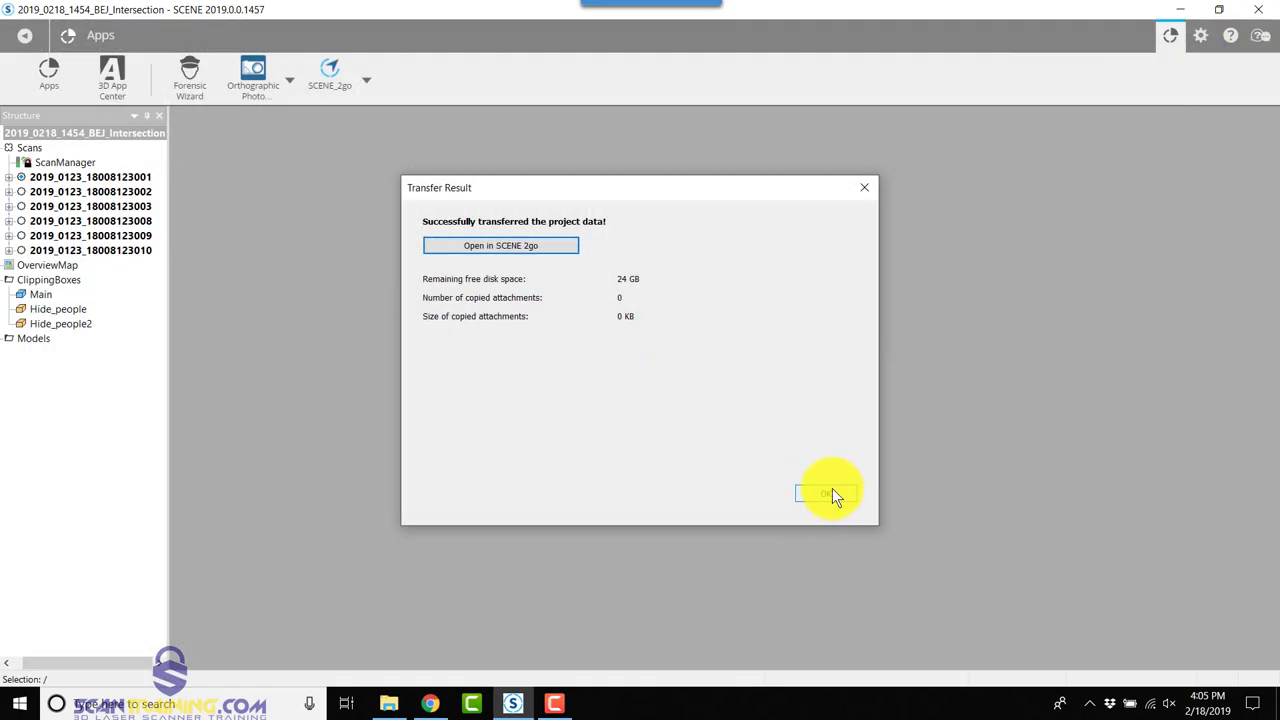
Dismiss the transfer result and open the project folder on disk from the Project page.
left_click(832, 489)
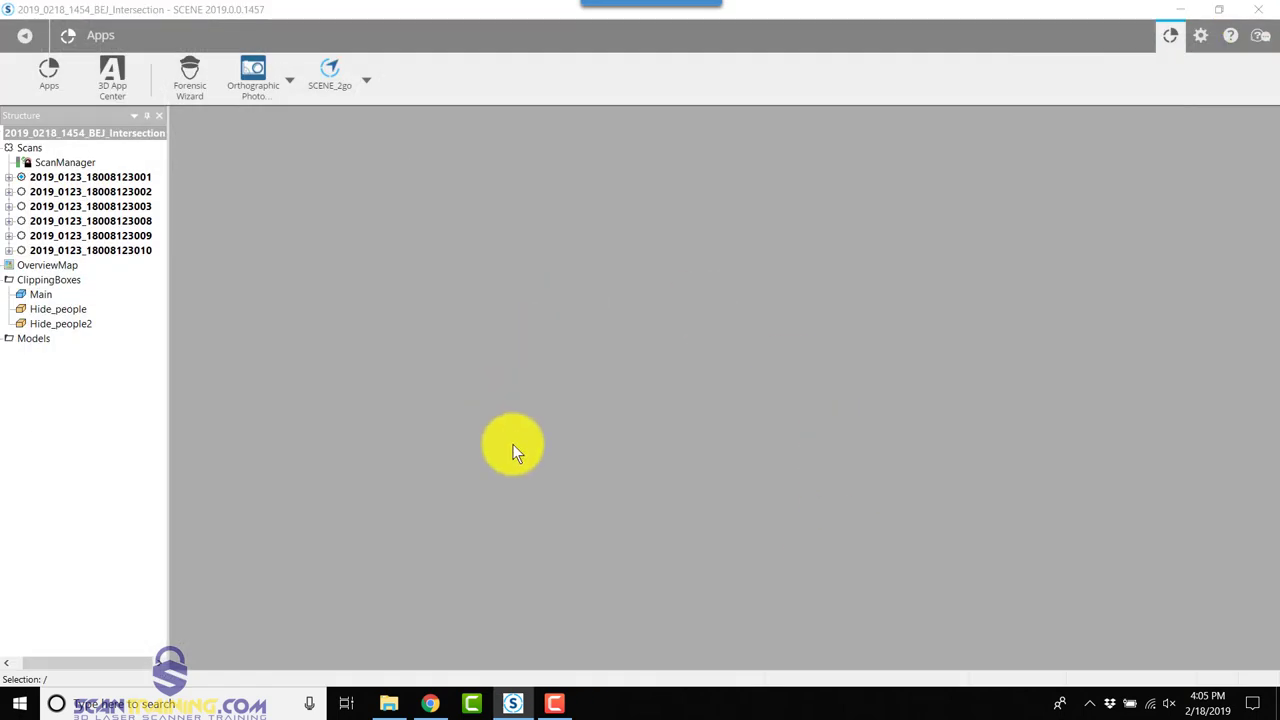
left_click(25, 40)
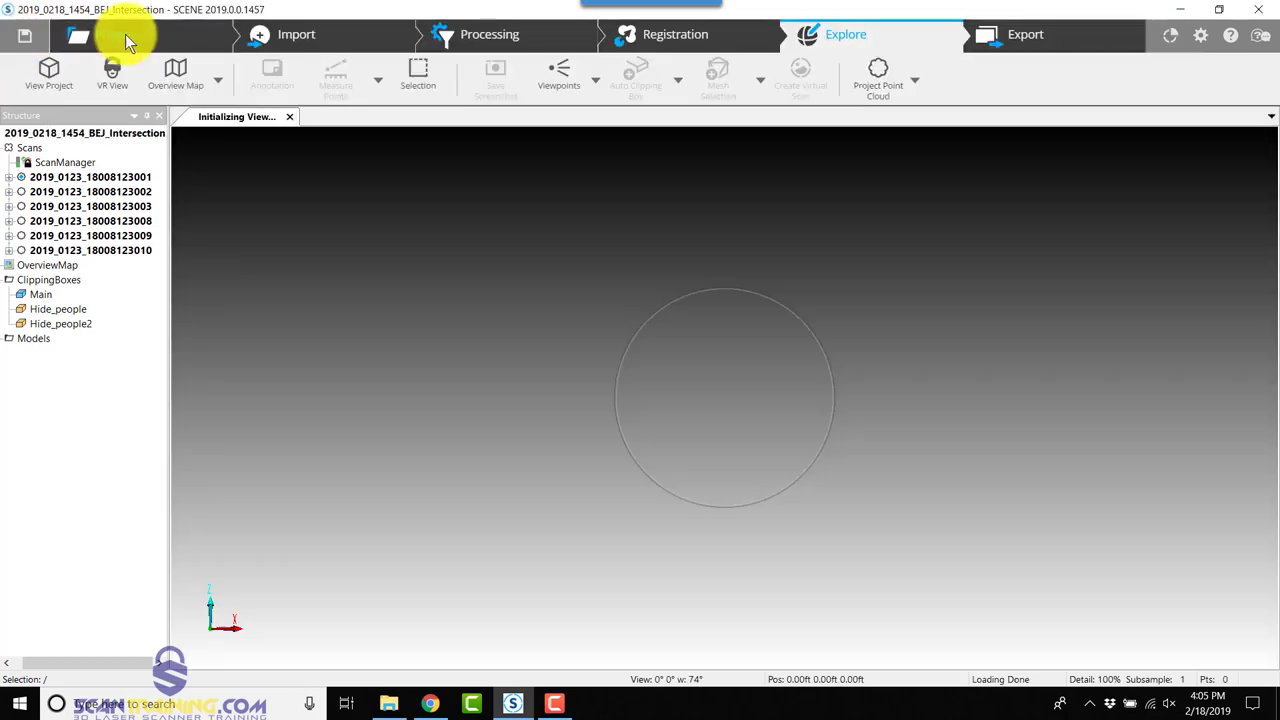
left_click(126, 34)
left_click(996, 355)
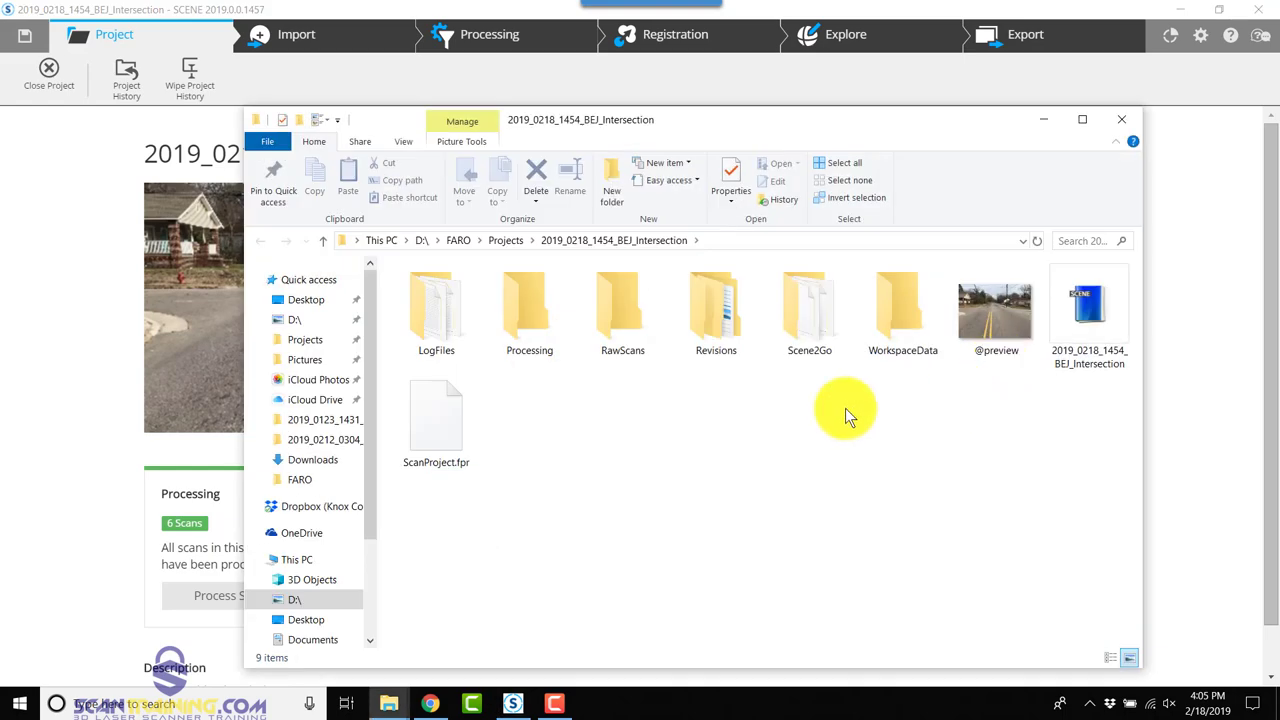
Enter the Scene2Go folder and run Start SCENE 2go on Windows.
left_click(812, 310)
double_click(812, 310)
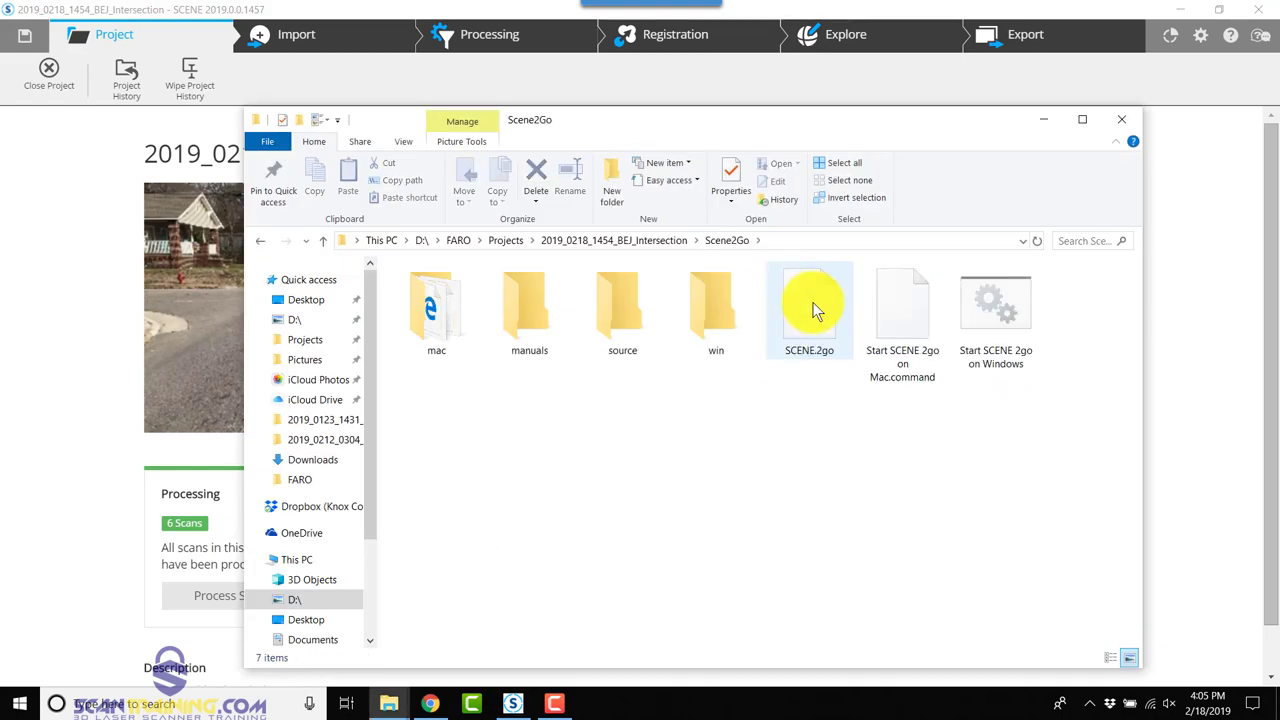
left_click(989, 309)
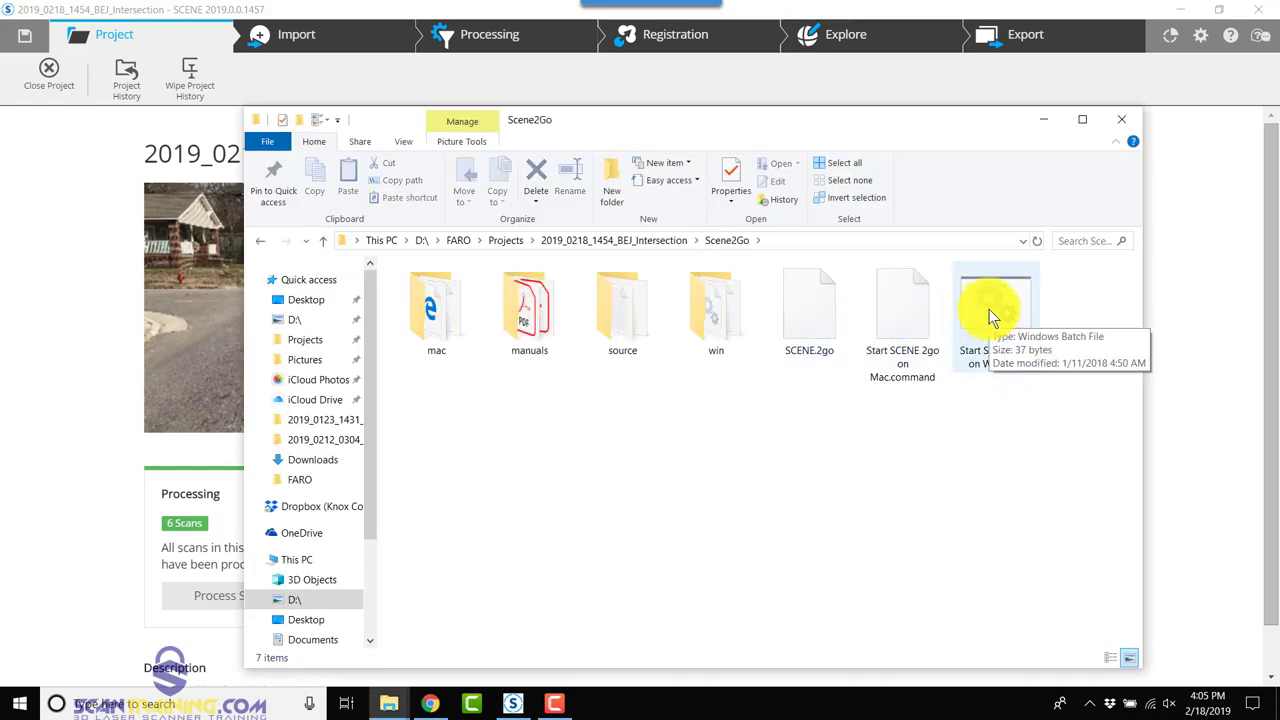
double_click(989, 309)
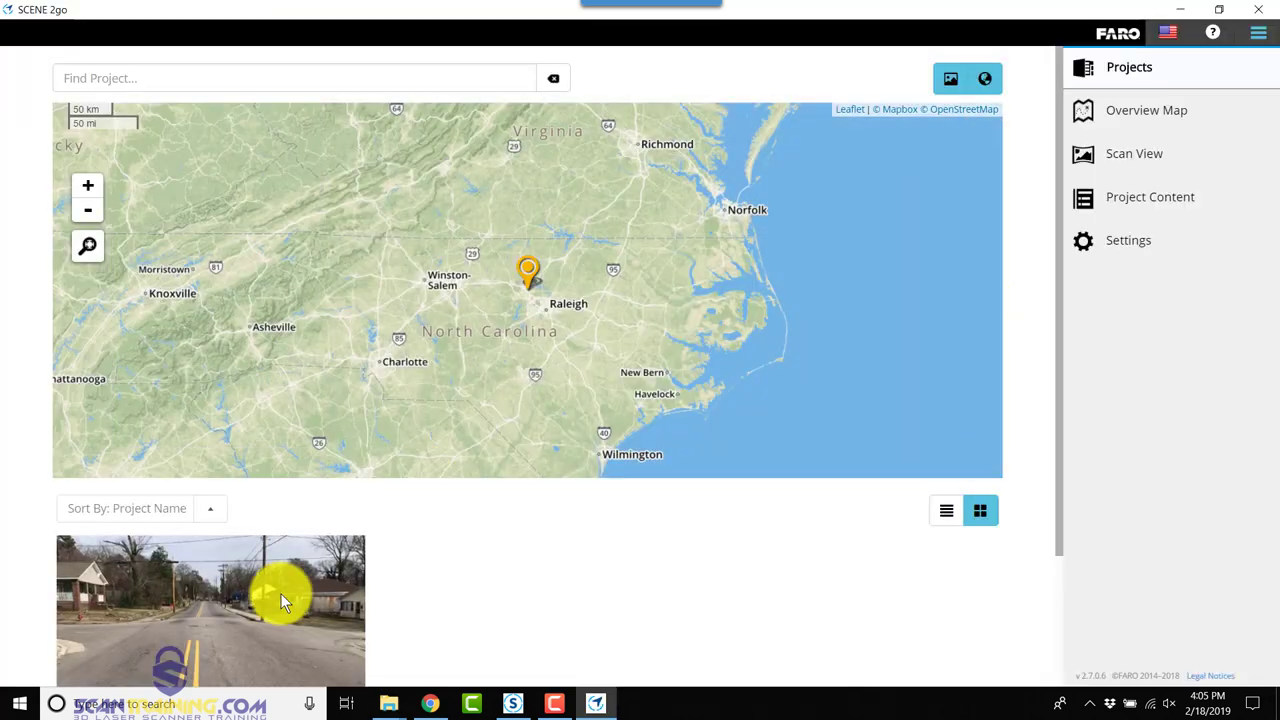
Show the Intersection project's overview map, then close SCENE 2go and the folder window.
left_click(280, 593)
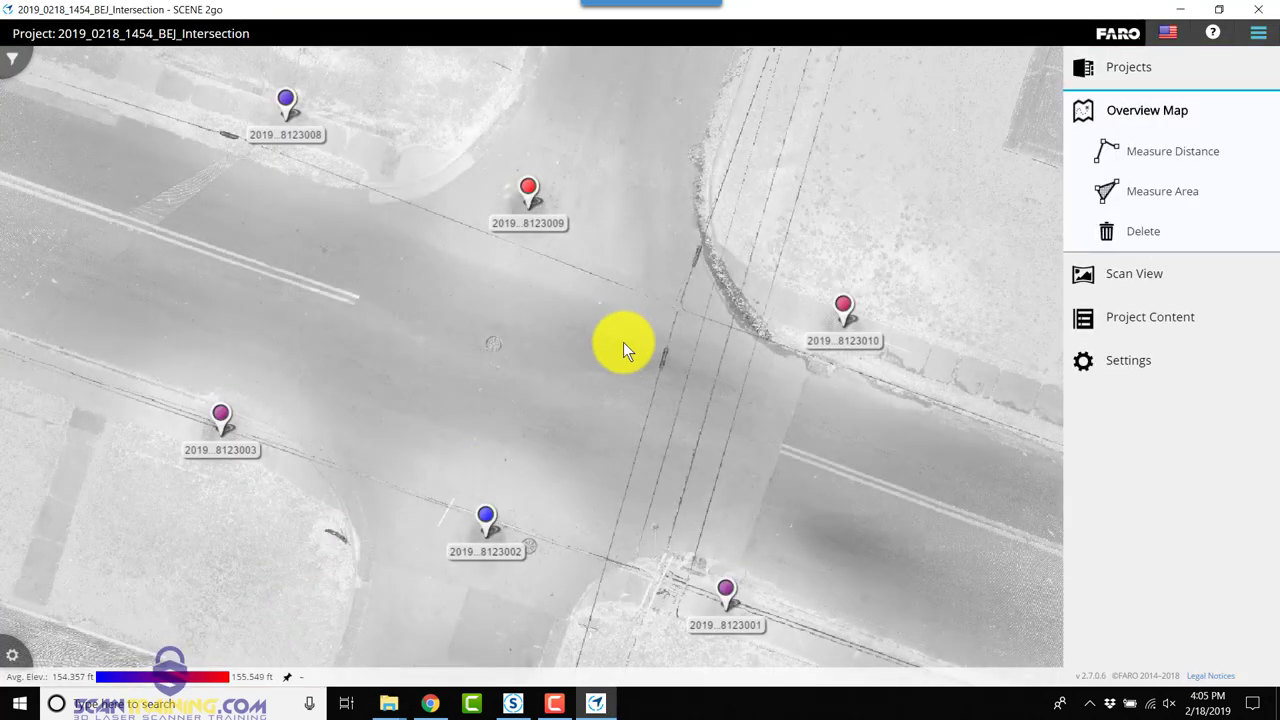
left_click(1258, 9)
left_click(1120, 117)
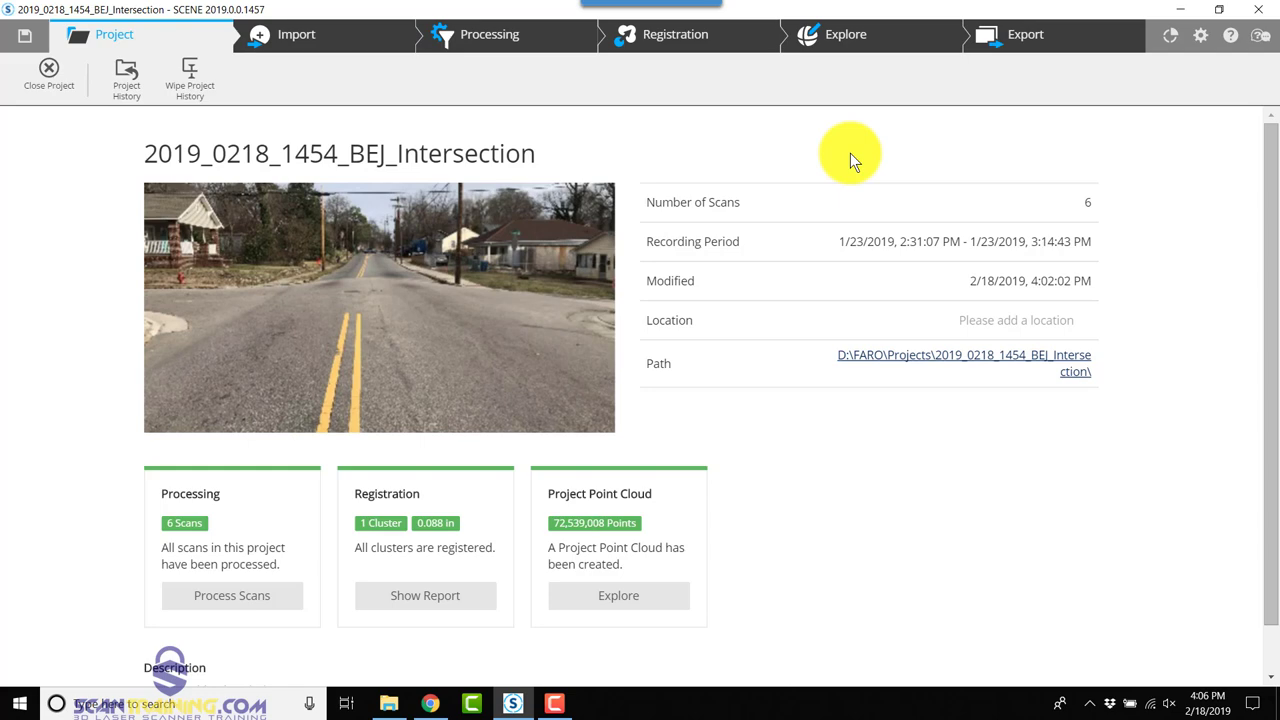
Set the Explore view to the predefined Top view and bring up the Orthographic Photo menu in Apps.
left_click(845, 34)
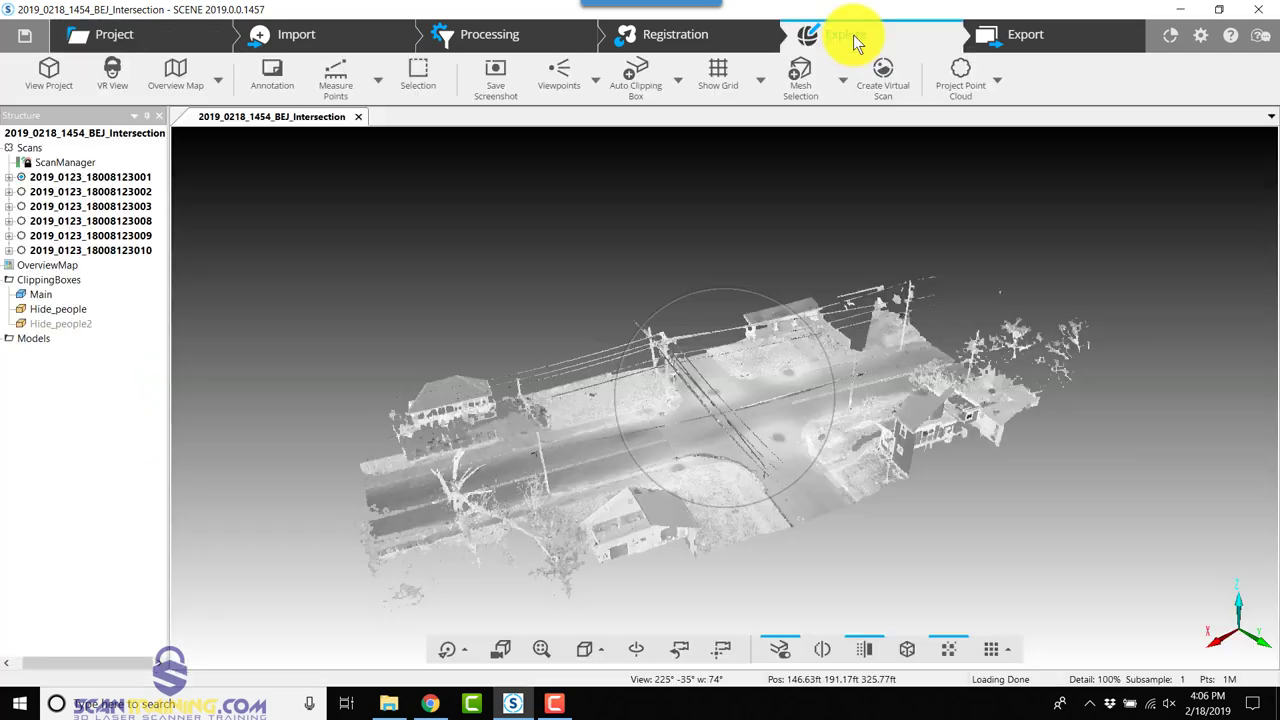
left_click(598, 650)
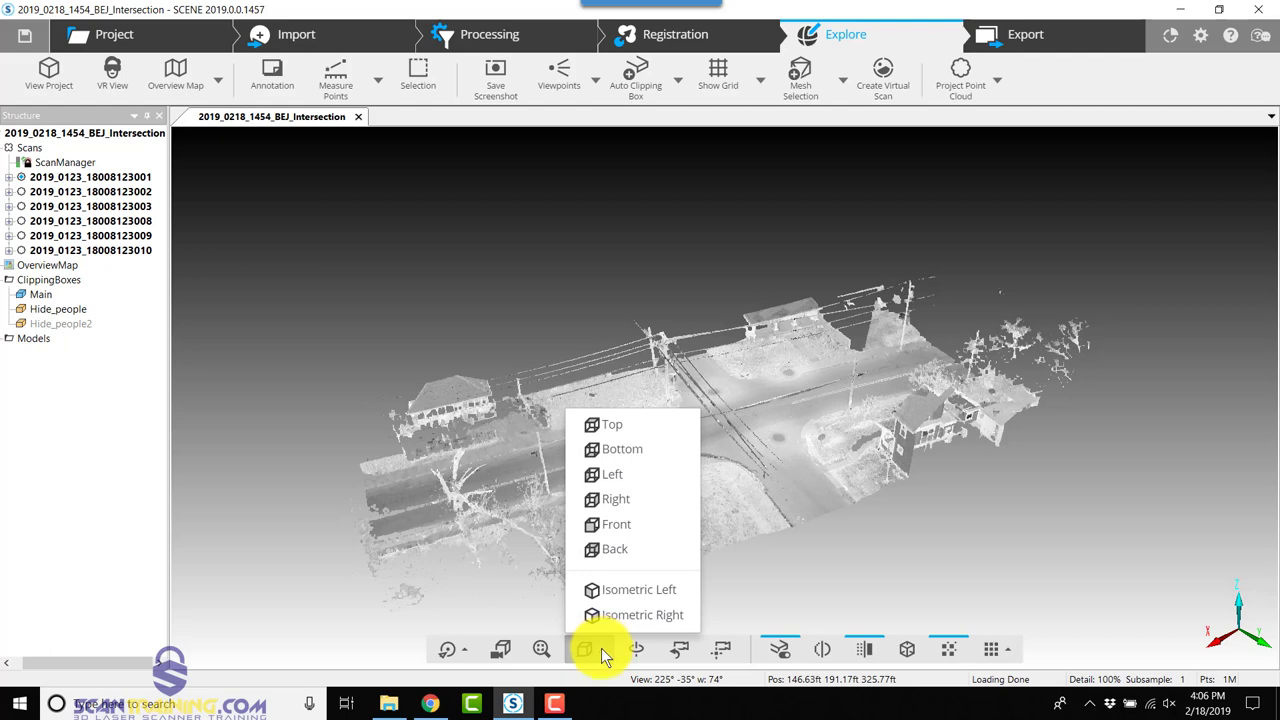
left_click(626, 445)
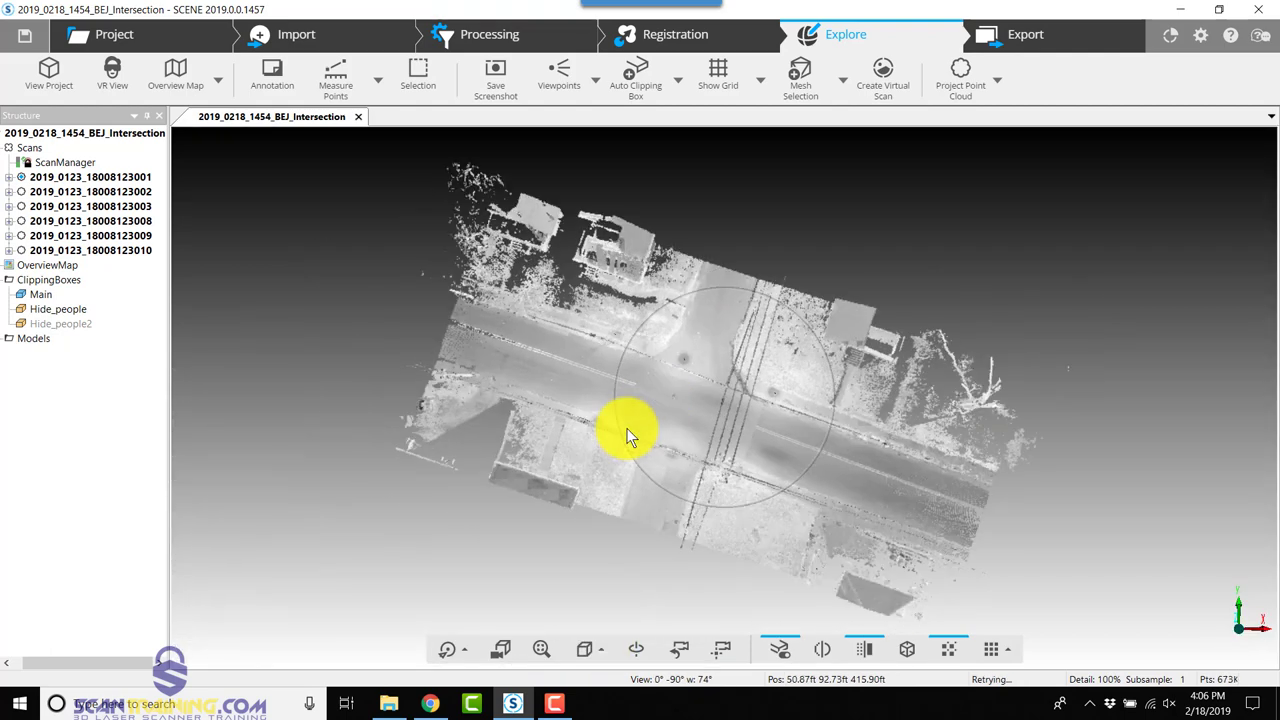
left_click(1171, 37)
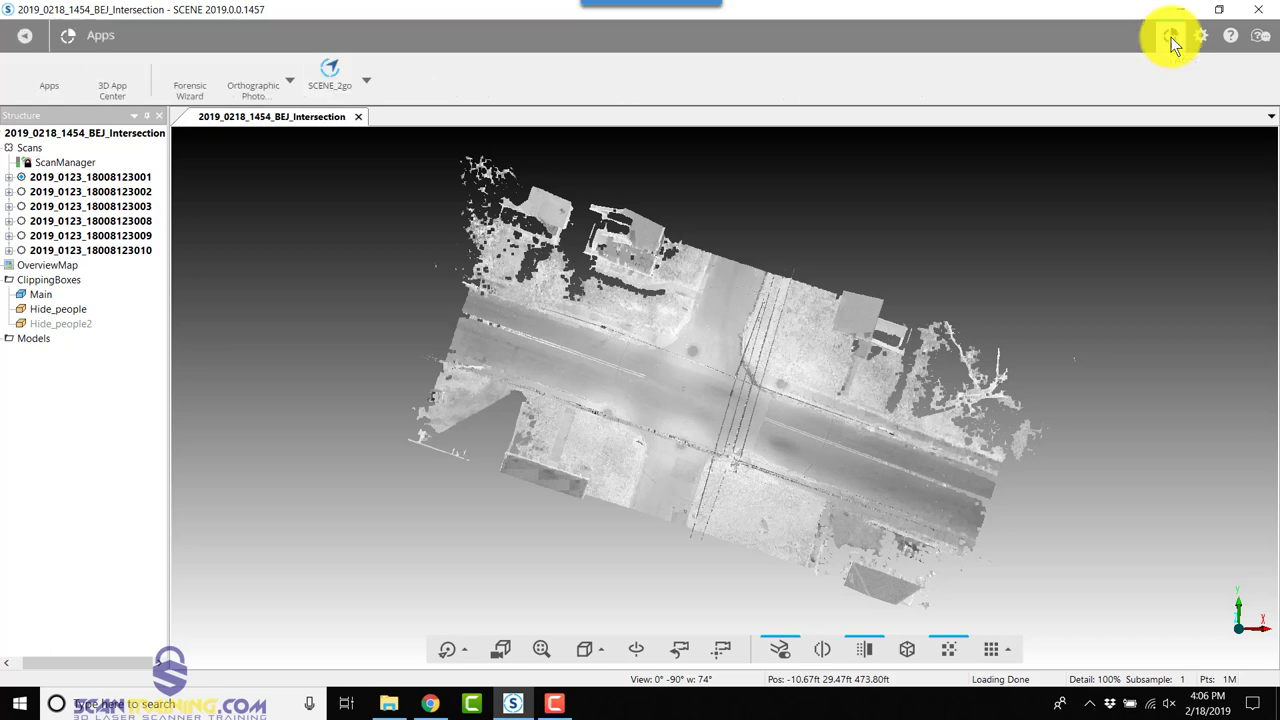
left_click(257, 83)
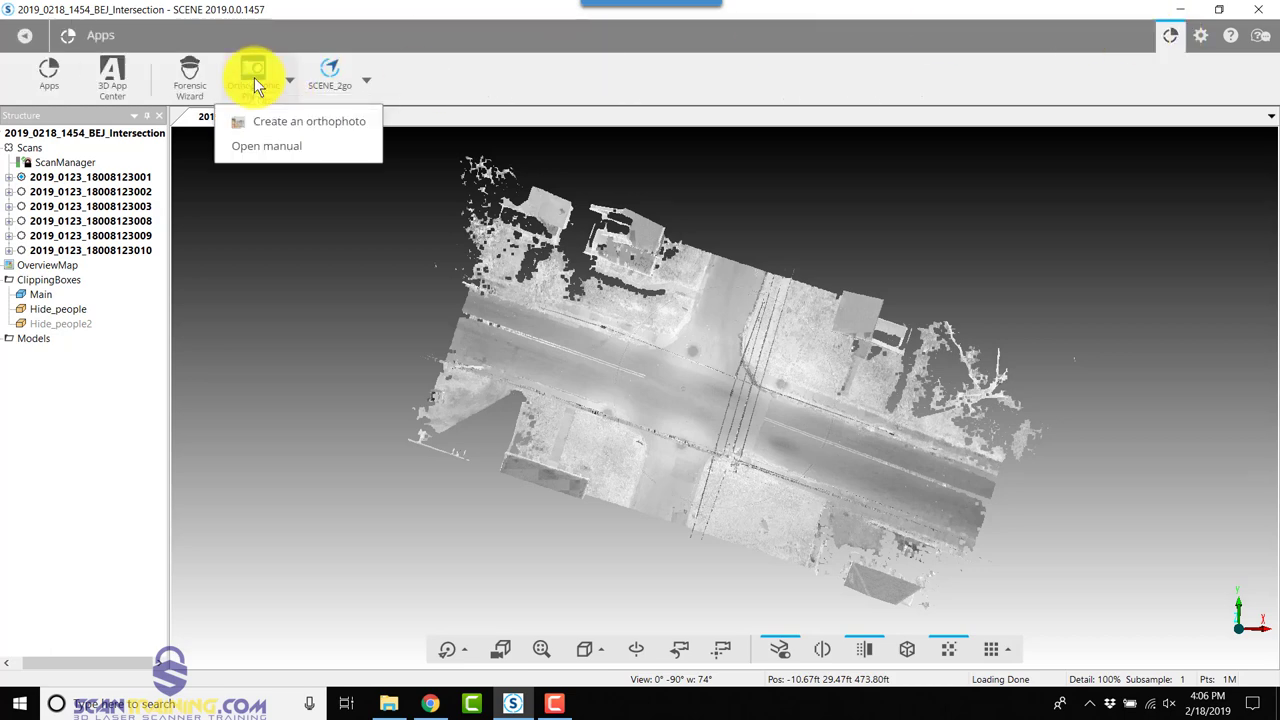
Create an orthophoto of the Main clipping box in Imperial Units with Show scale enabled.
left_click(276, 123)
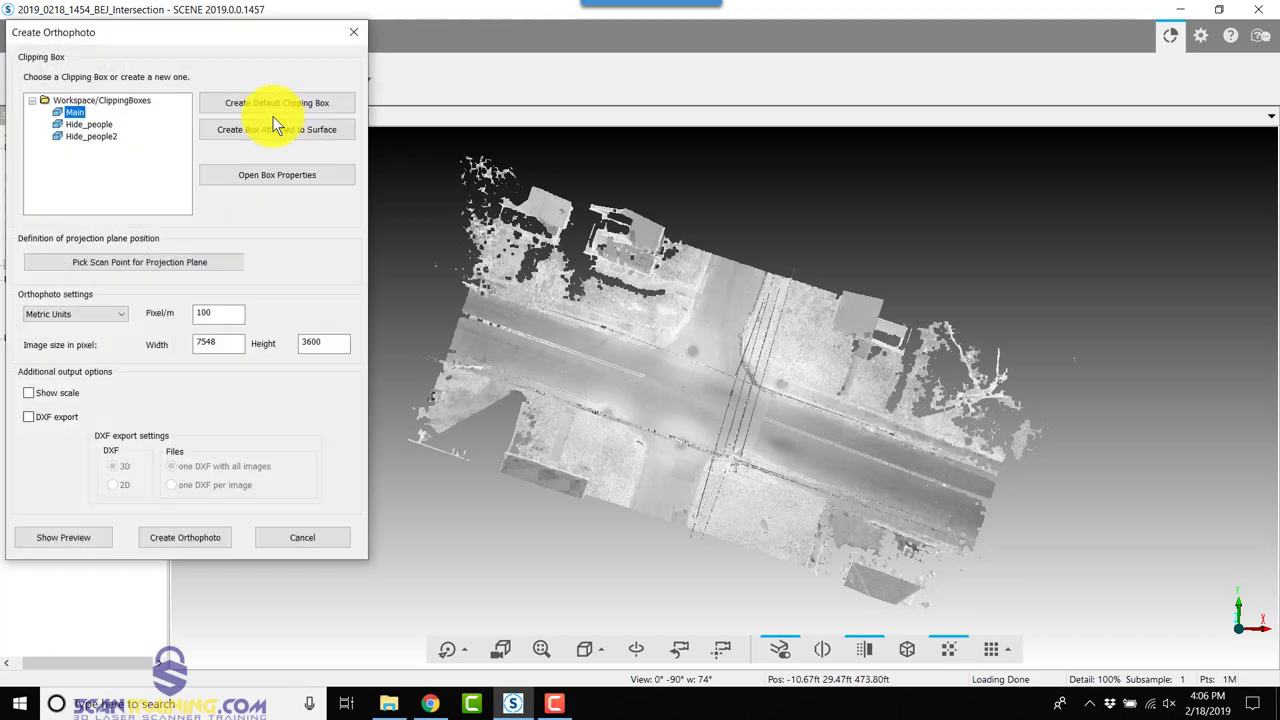
left_click(75, 112)
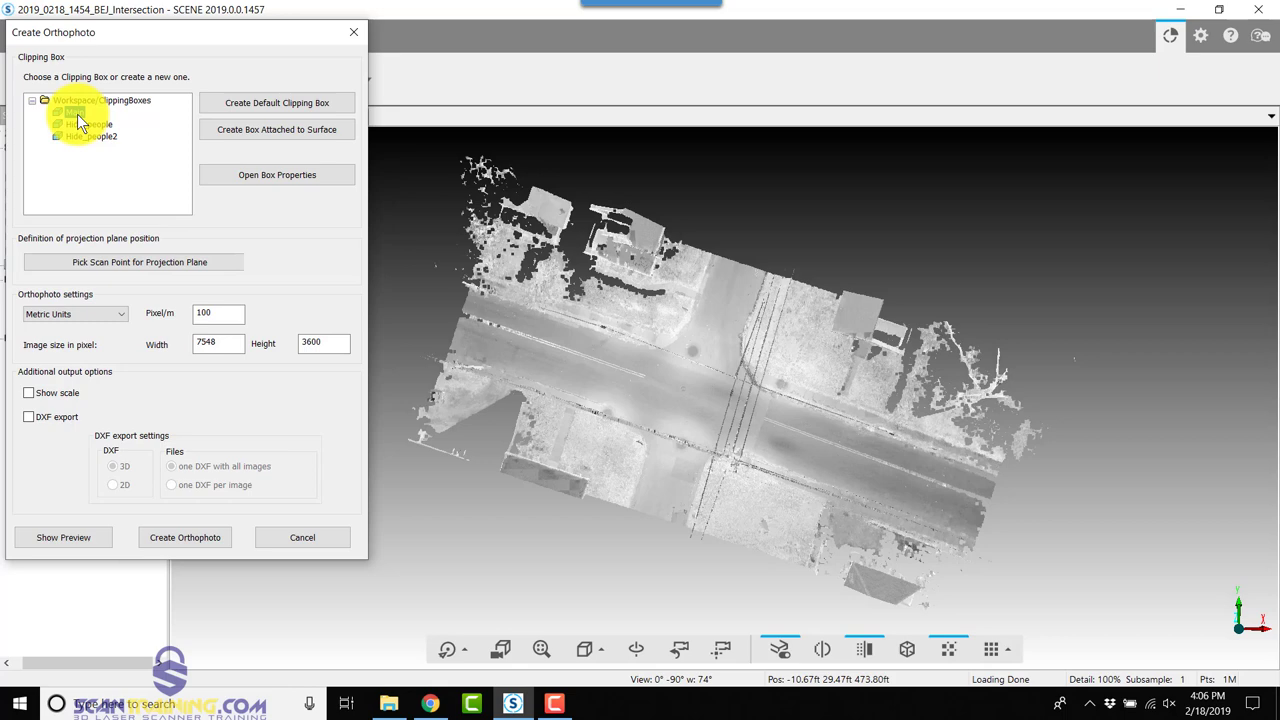
left_click(75, 314)
left_click(75, 314)
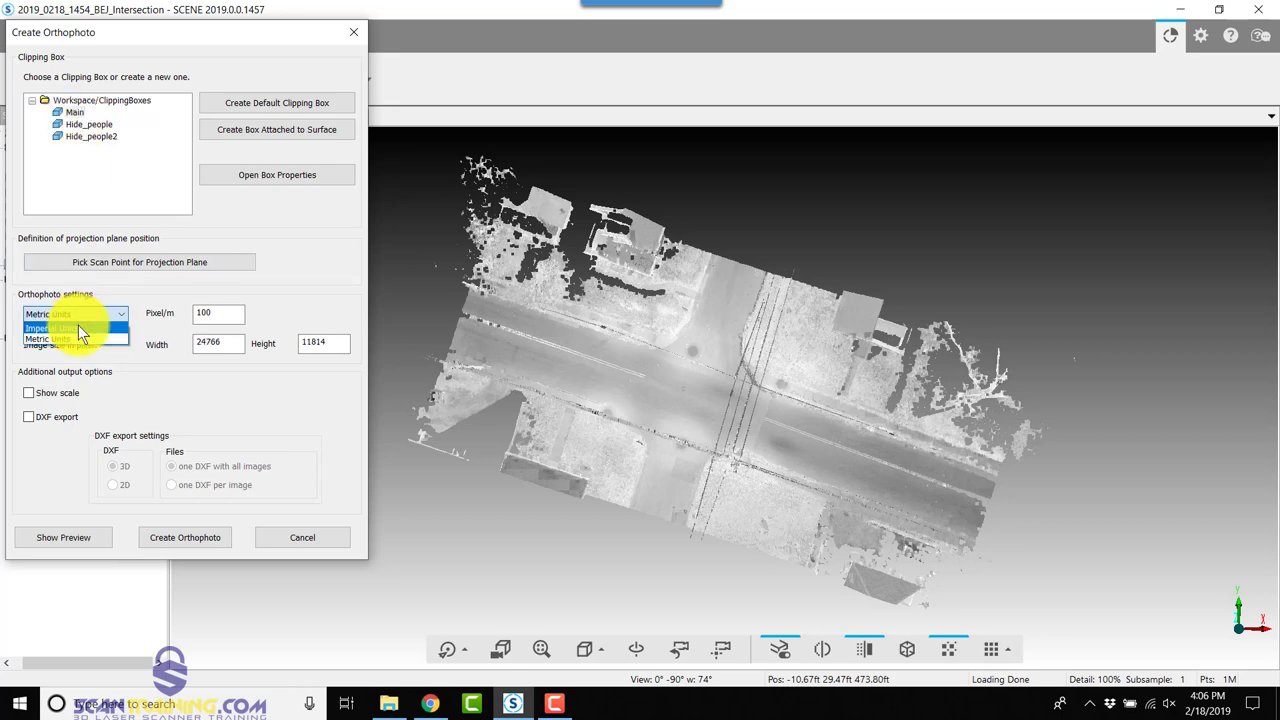
left_click(28, 393)
left_click(184, 537)
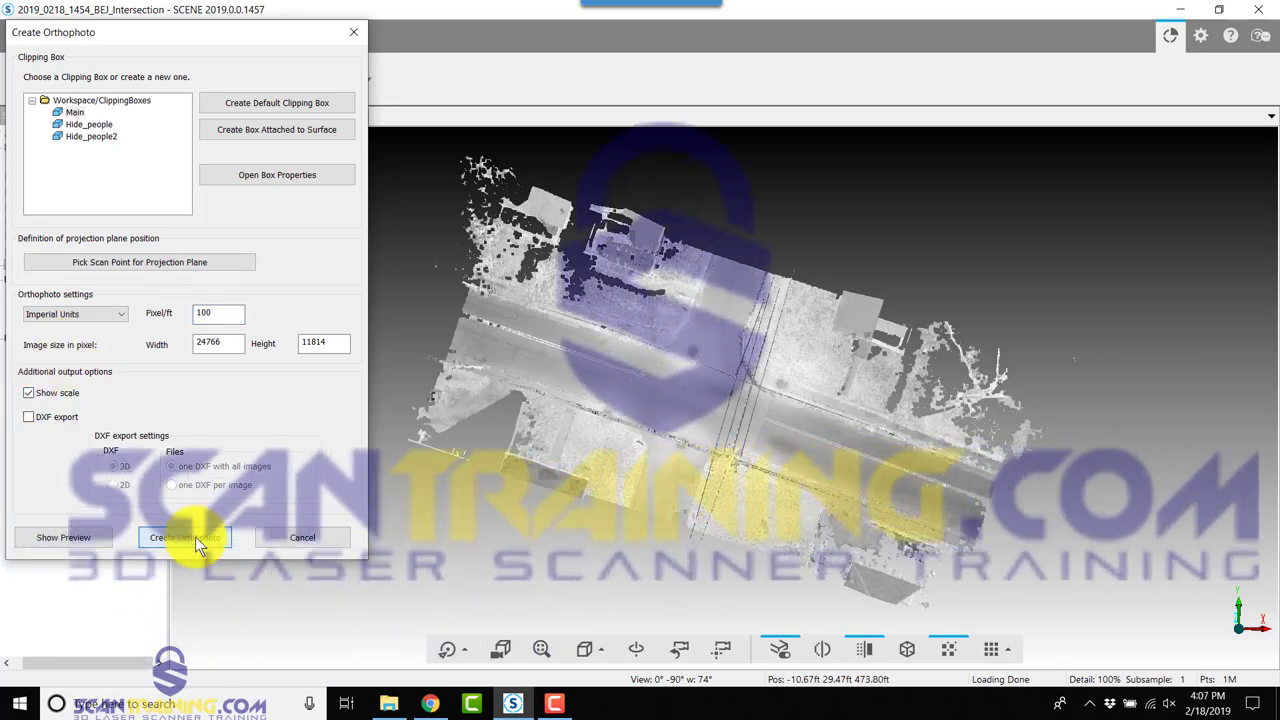
Save Orthophoto_ft as TIFF in D:\FARO\Projects\2019_0218_1454_BEJ_Intersection.
left_click(191, 83)
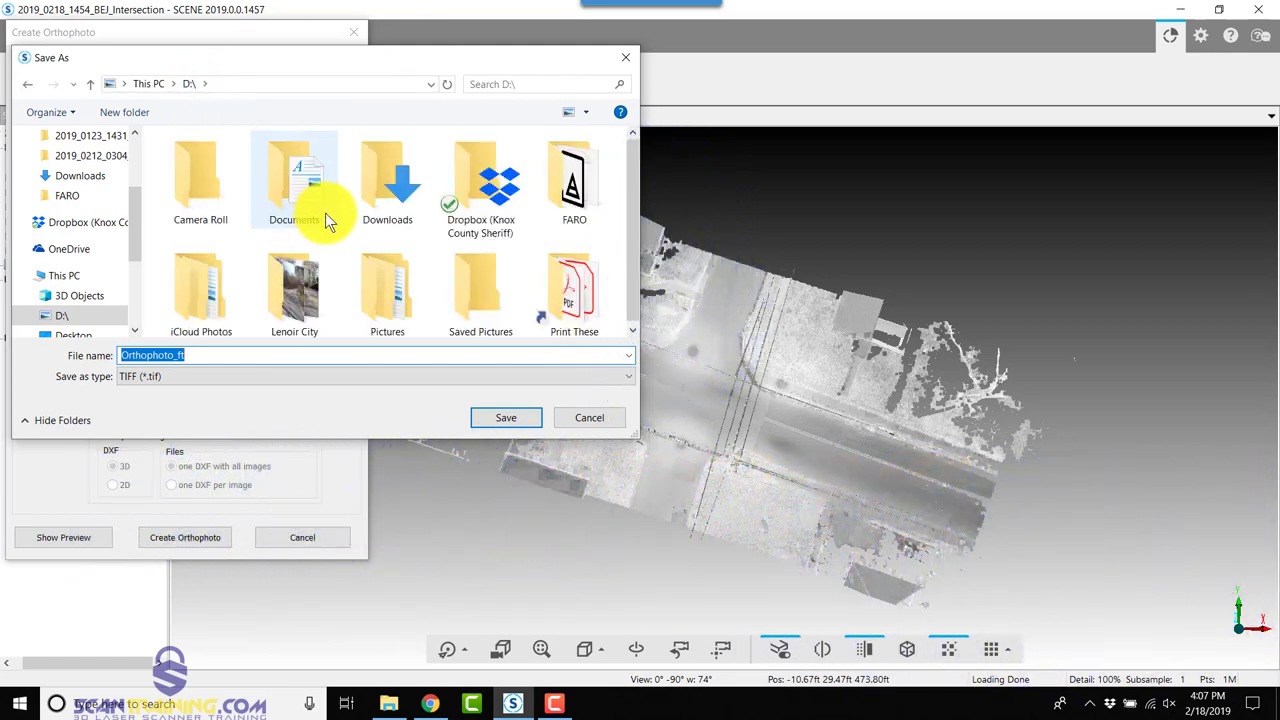
double_click(574, 185)
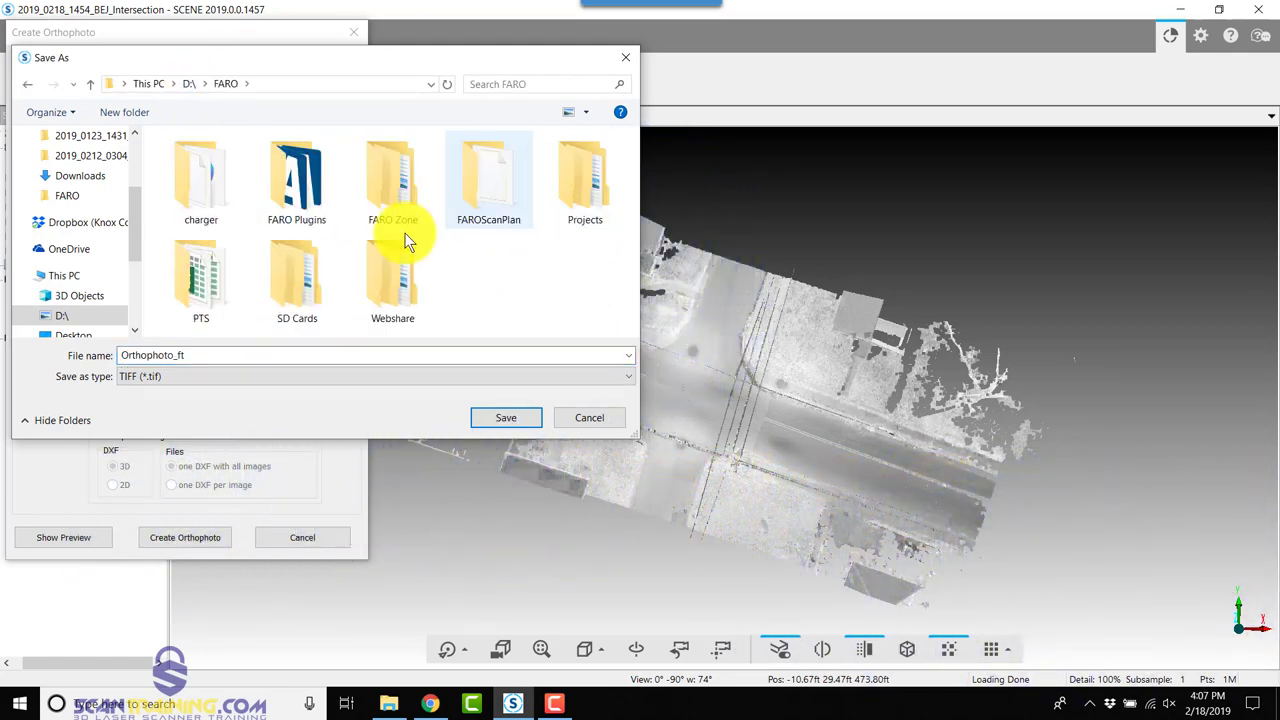
double_click(584, 185)
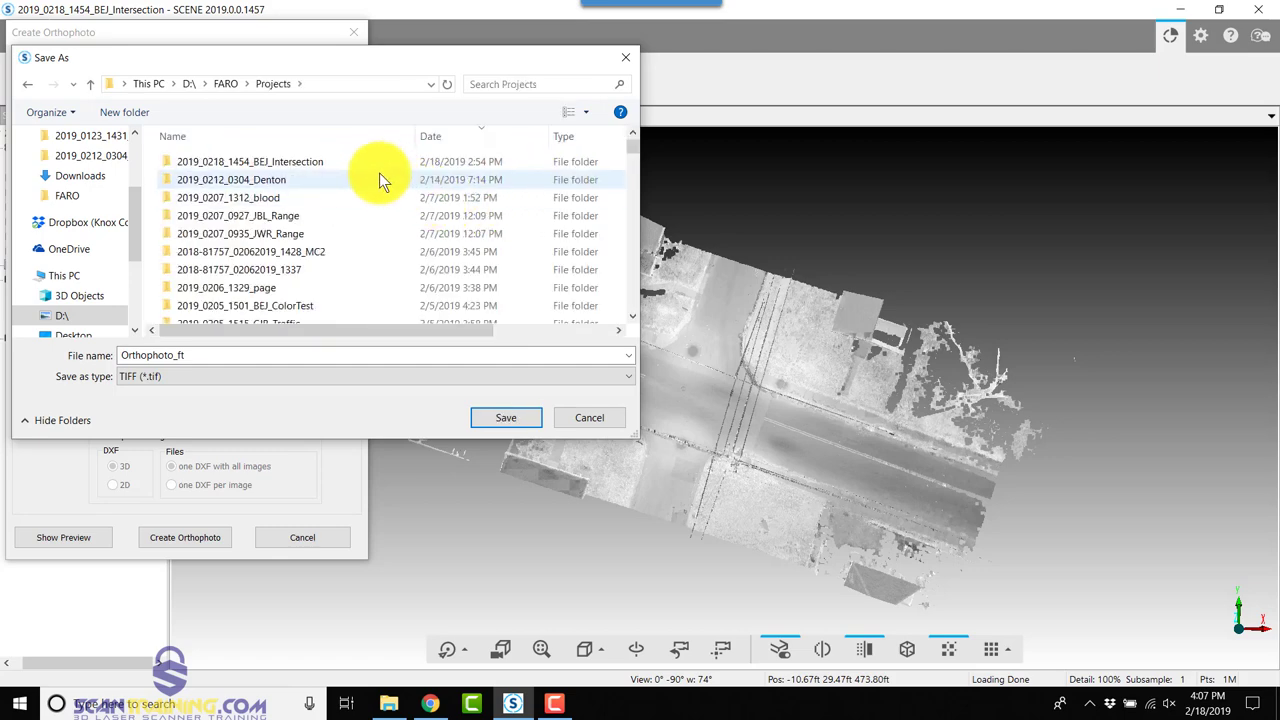
double_click(338, 161)
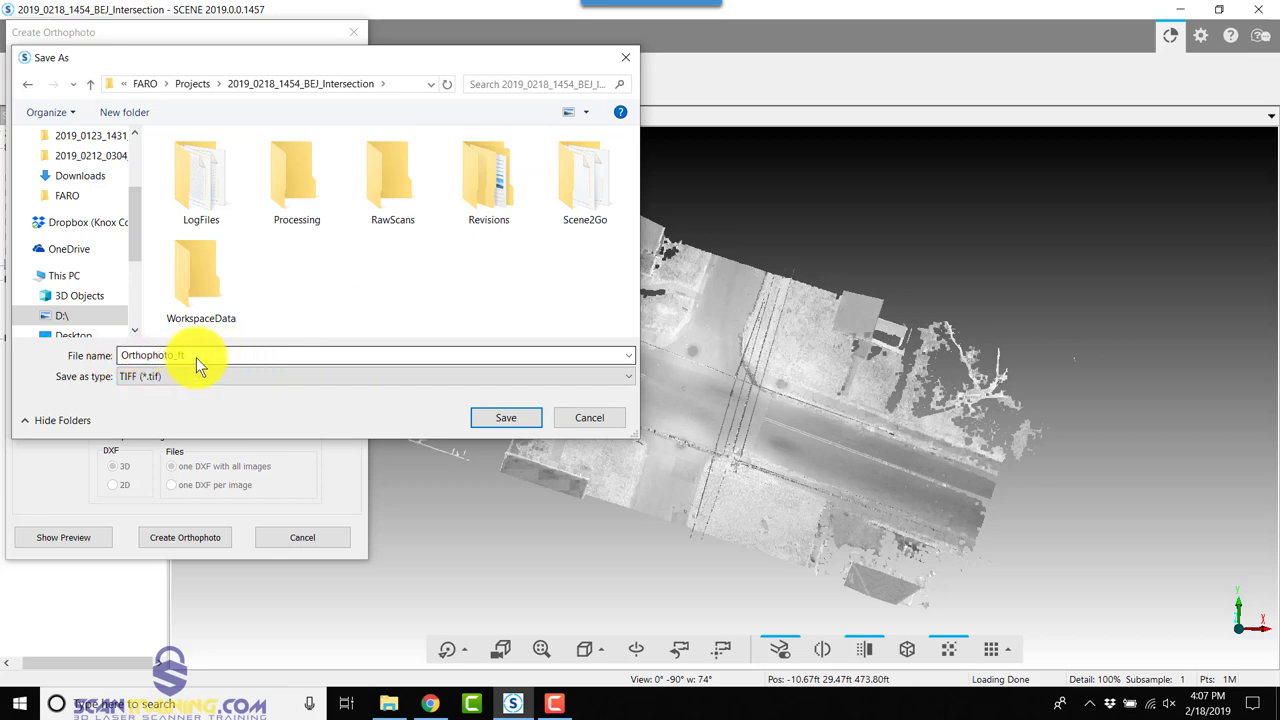
left_click(196, 357)
left_click(304, 357)
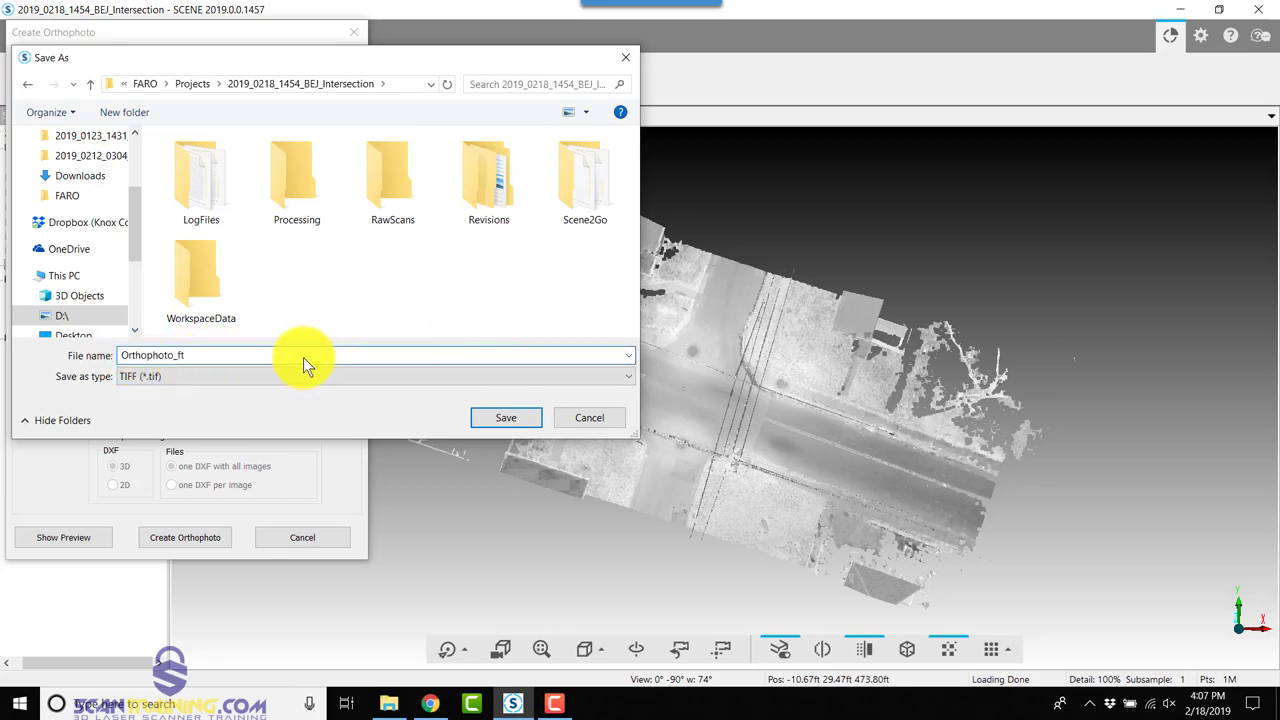
type("TO")
key("Return")
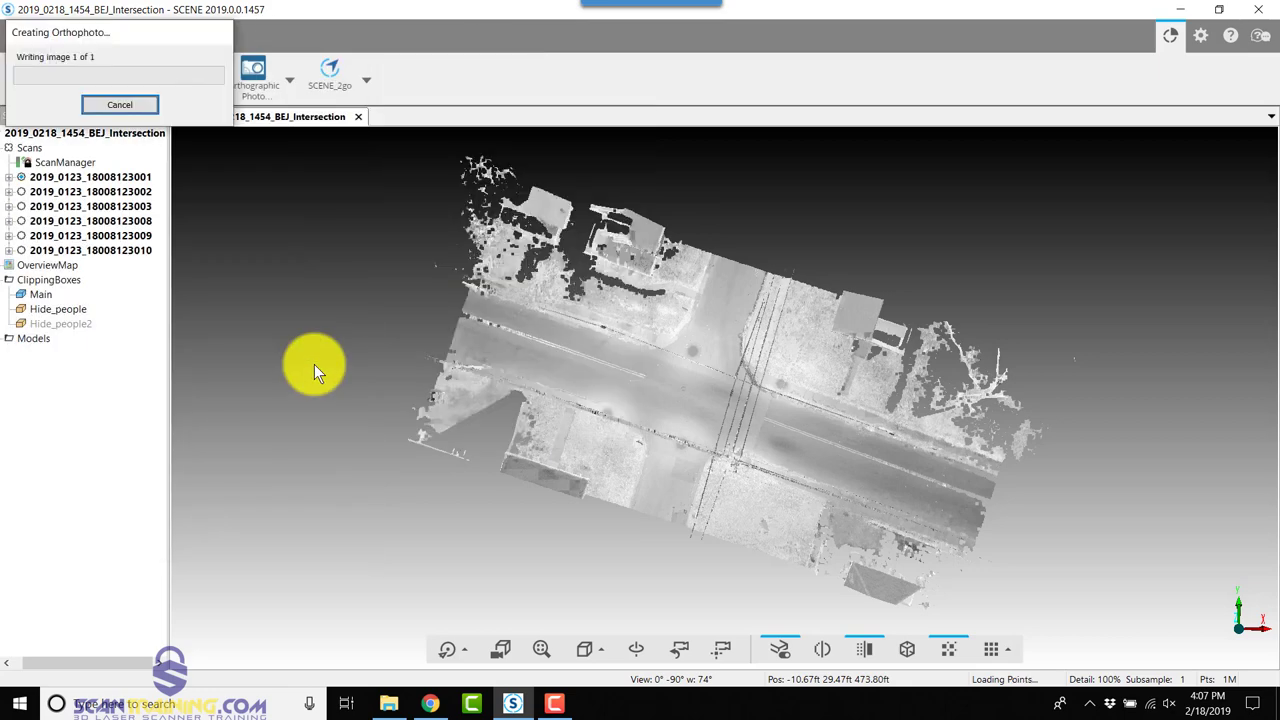